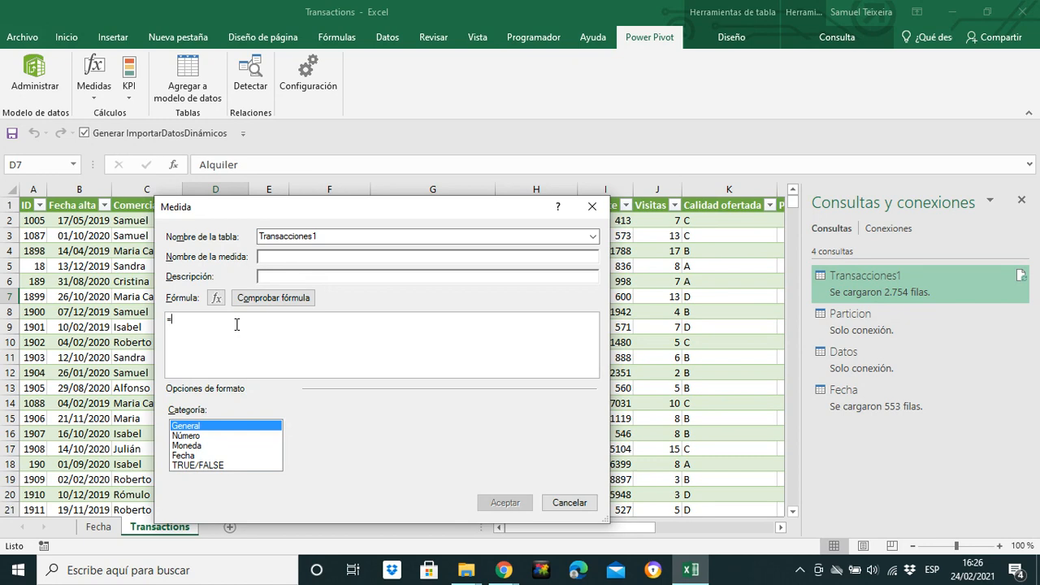
Step: Cancel the new measure dialog
{"action": "left_click", "coordinate": [590, 211]}
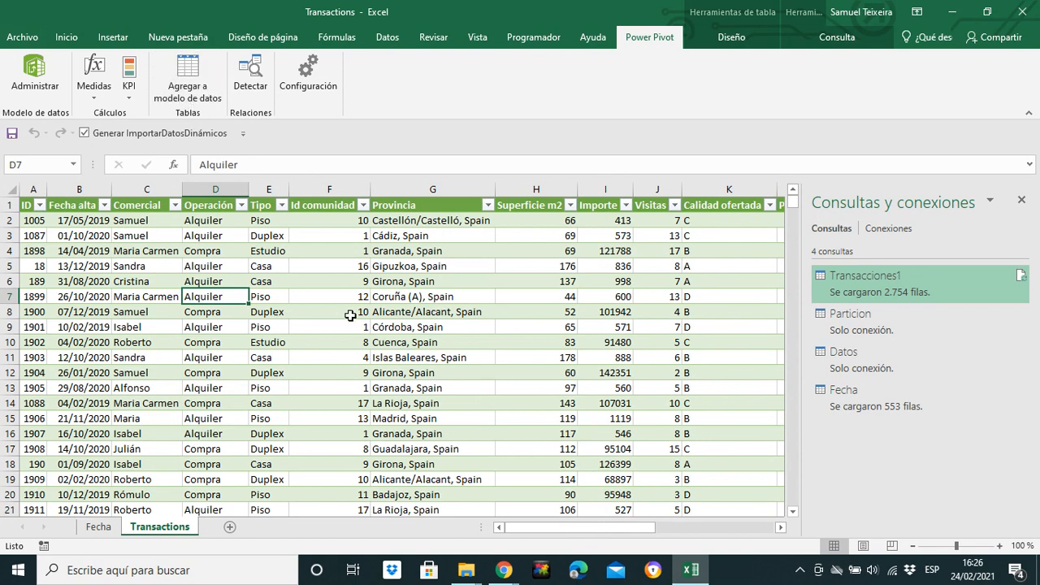
{"action": "left_click", "coordinate": [349, 315]}
Step: Open the Transacciones1 query in the Power Query editor and return to the worksheet
{"action": "left_click", "coordinate": [835, 287]}
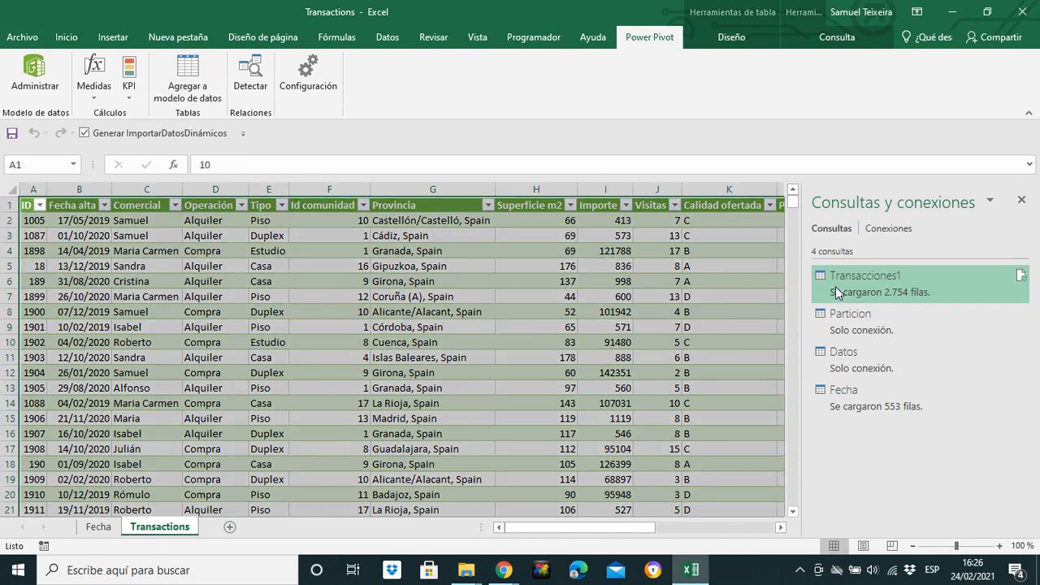
{"action": "double_click", "coordinate": [835, 286]}
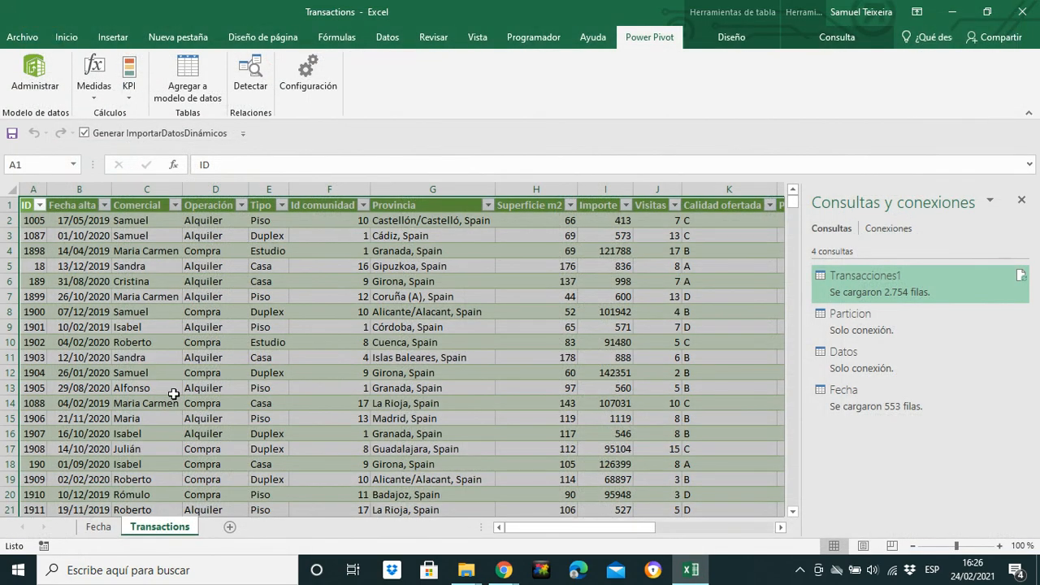
{"action": "left_click", "coordinate": [134, 296]}
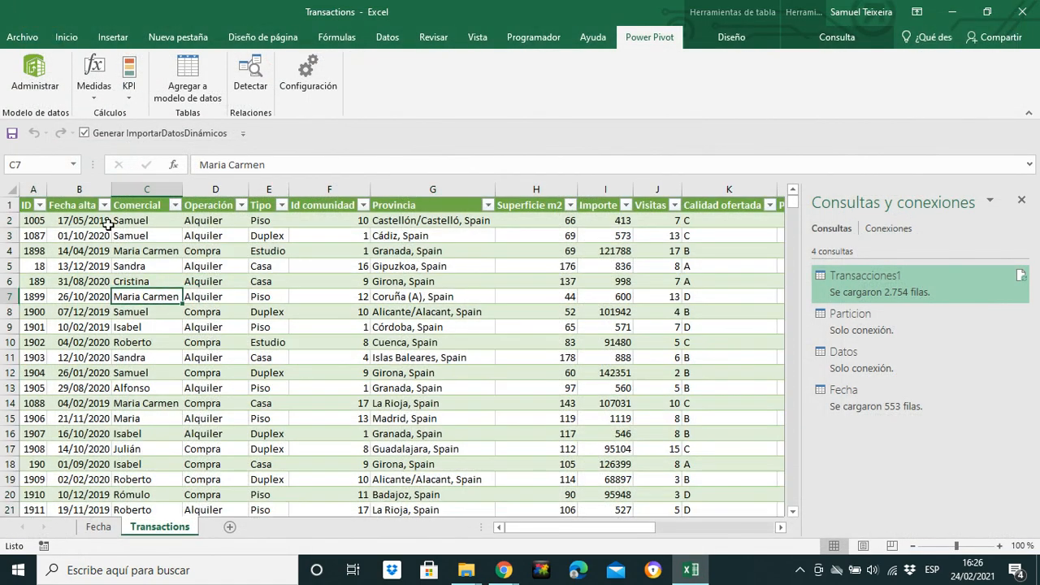
Step: Open the Power Pivot data model and start a formula in the first cell of the empty add-column
{"action": "left_click", "coordinate": [34, 73]}
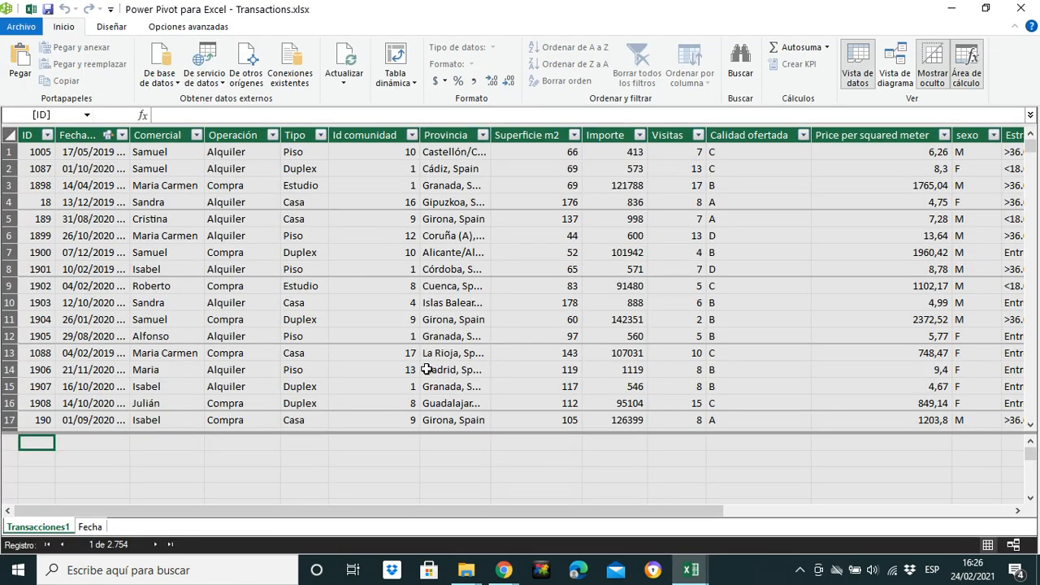
{"action": "left_click_drag", "start_coordinate": [315, 508], "coordinate": [694, 506]}
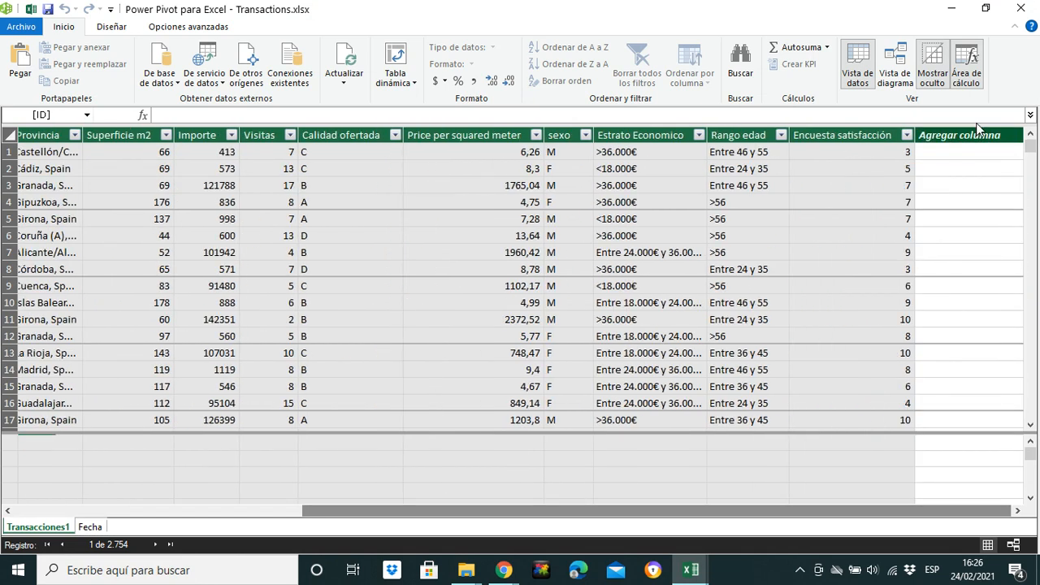
{"action": "left_click", "coordinate": [937, 157]}
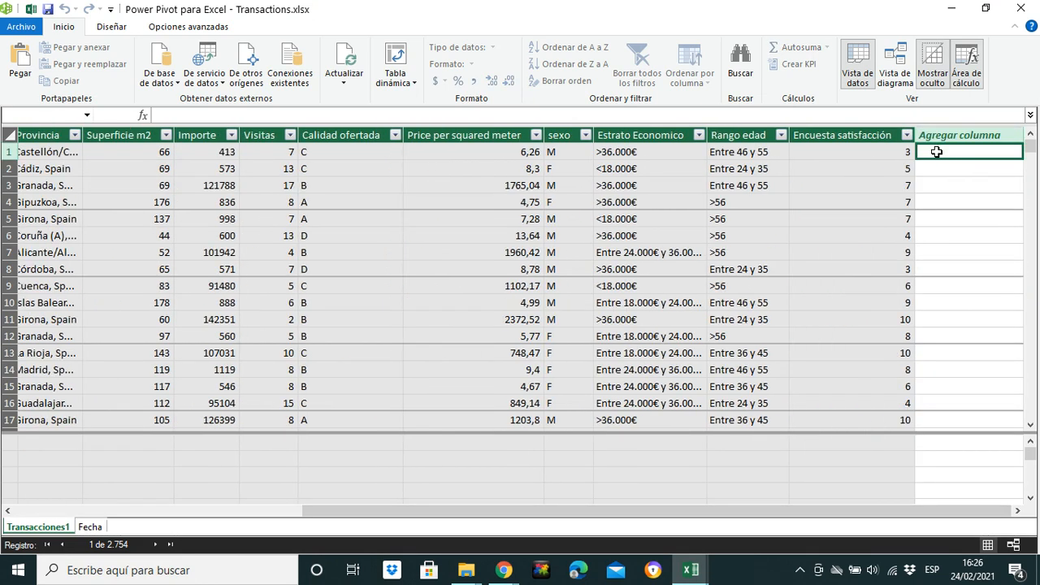
{"action": "type", "text": "="}
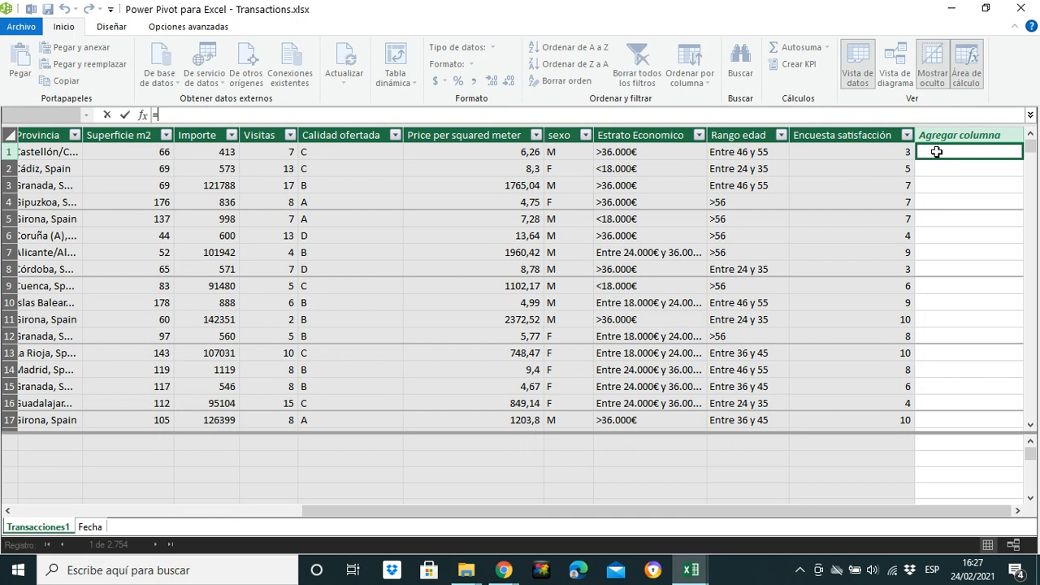
{"action": "left_click_drag", "start_coordinate": [568, 512], "coordinate": [287, 514]}
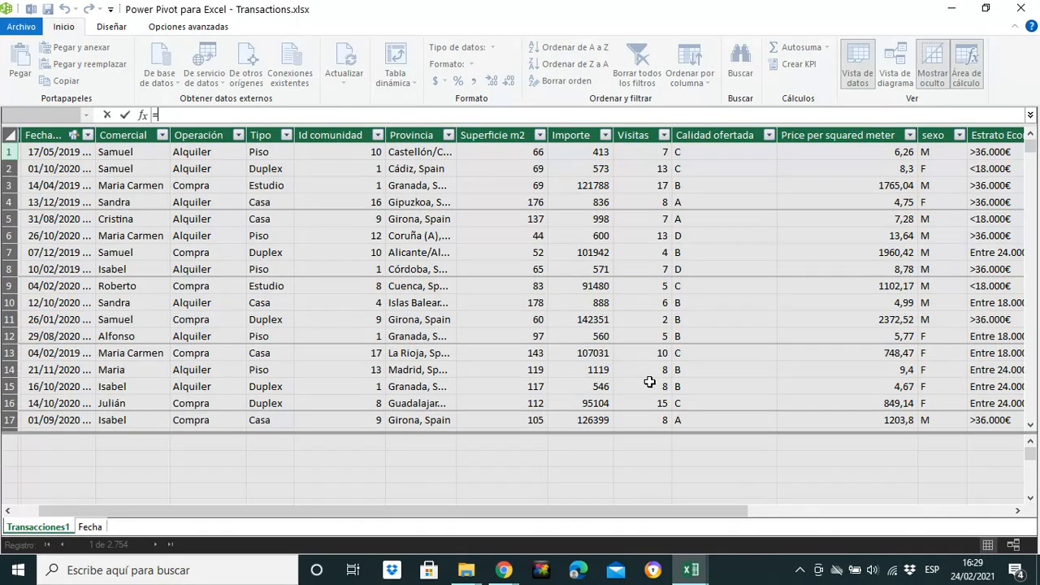
{"action": "left_click_drag", "start_coordinate": [652, 508], "coordinate": [932, 512]}
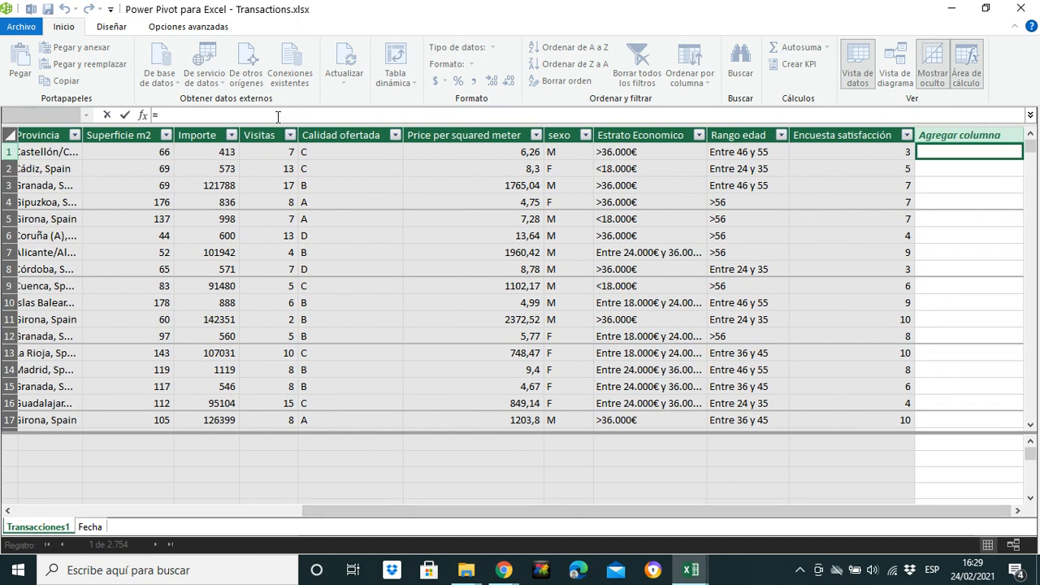
Step: Enter CALCULATE(SUM([Importe];Transacciones1[Operación] in the new column's formula using autocomplete
{"action": "type", "text": "CAL"}
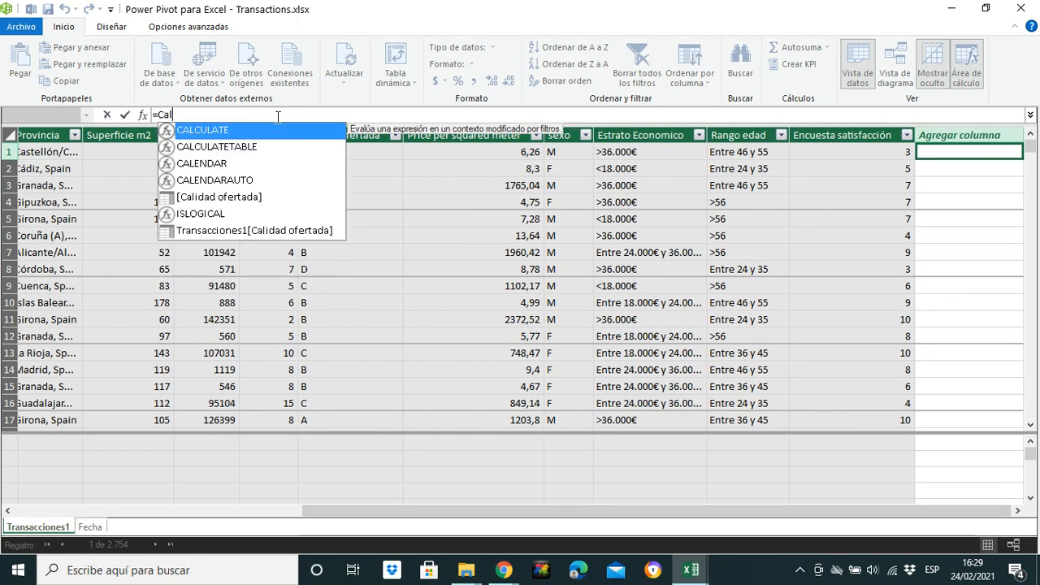
{"action": "key", "text": "Tab"}
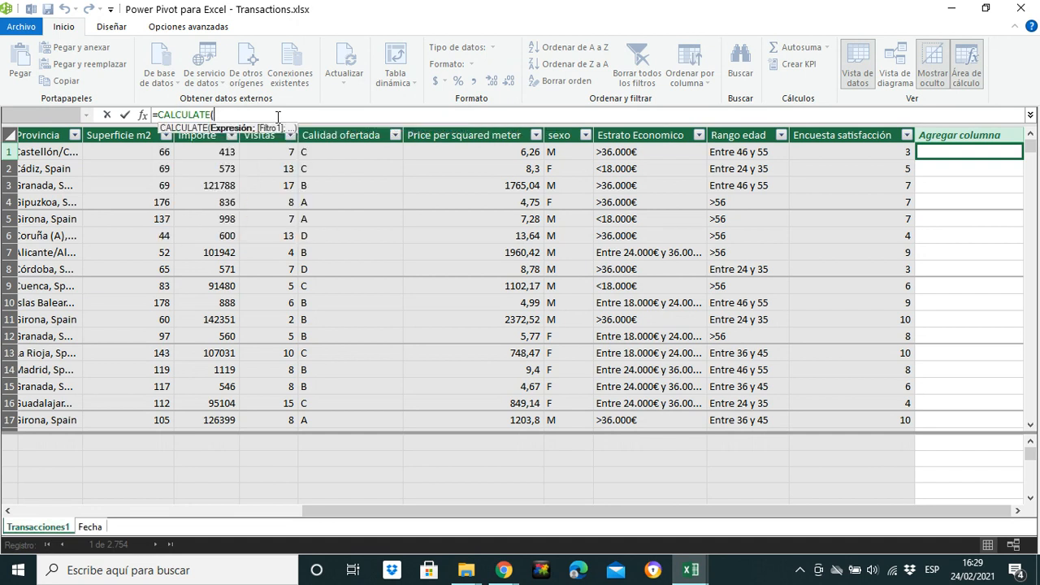
{"action": "type", "text": "SUM("}
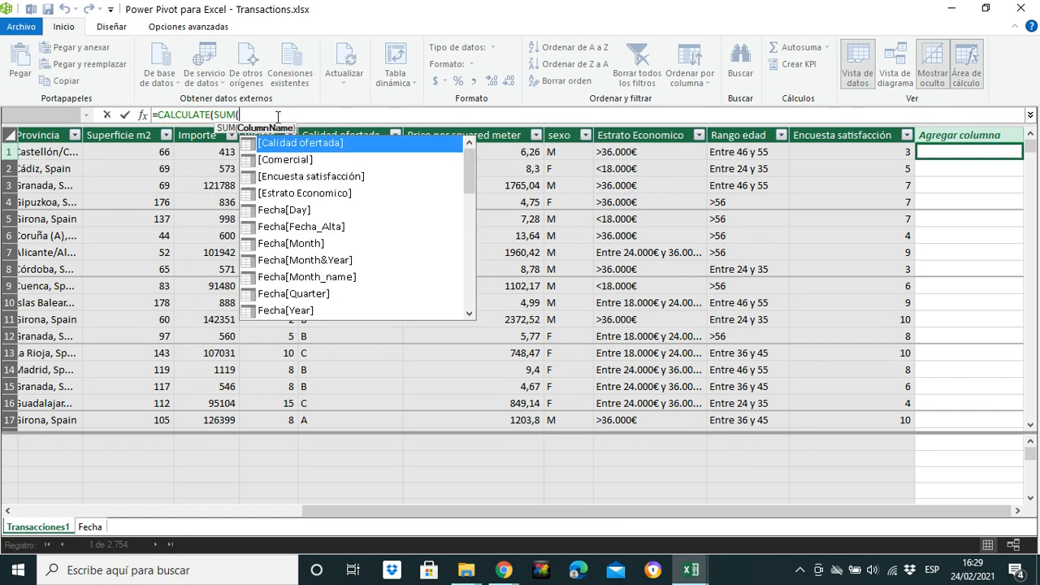
{"action": "type", "text": "im"}
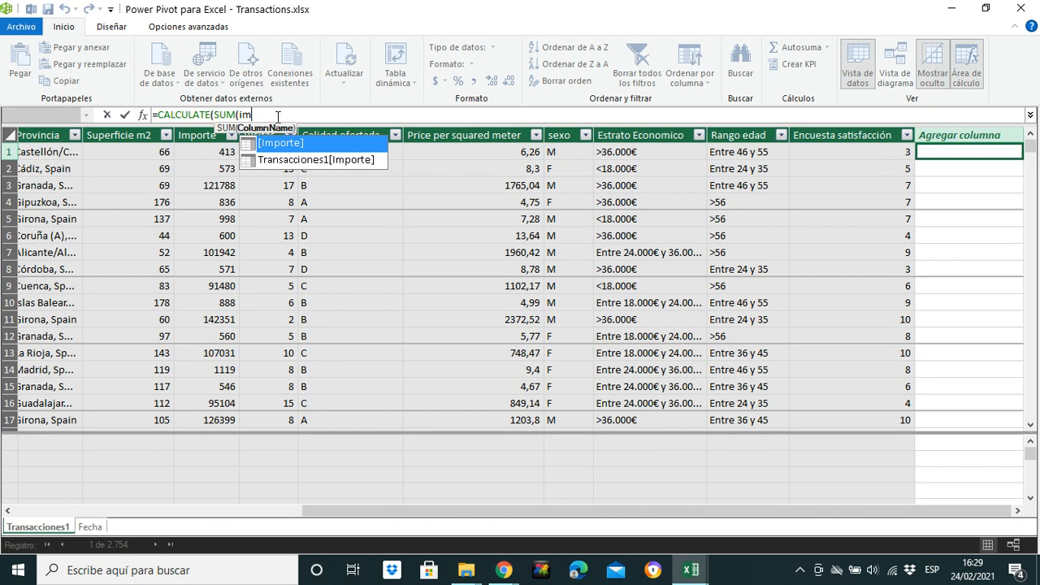
{"action": "key", "text": "Tab"}
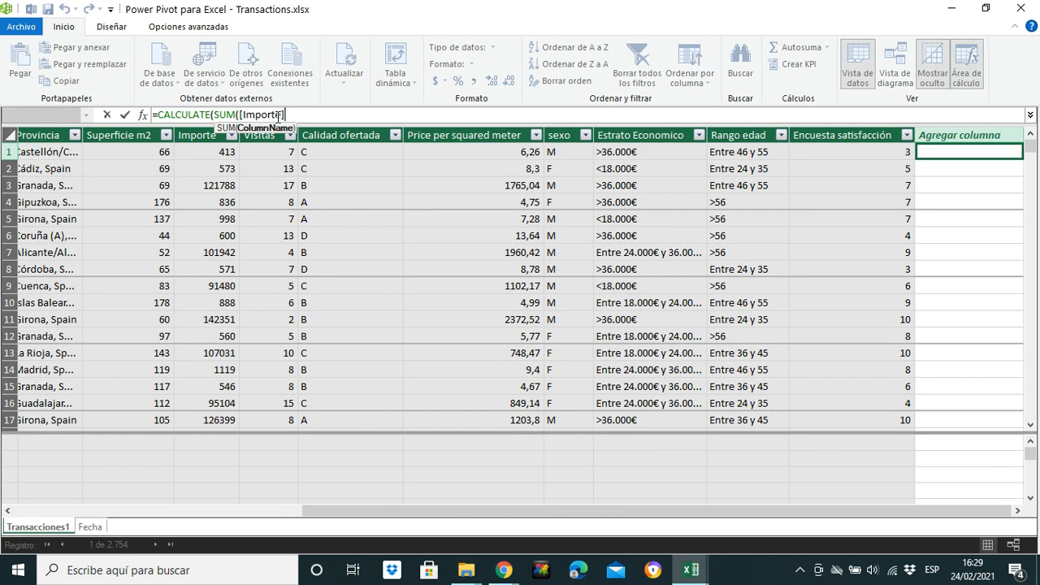
{"action": "type", "text": ";"}
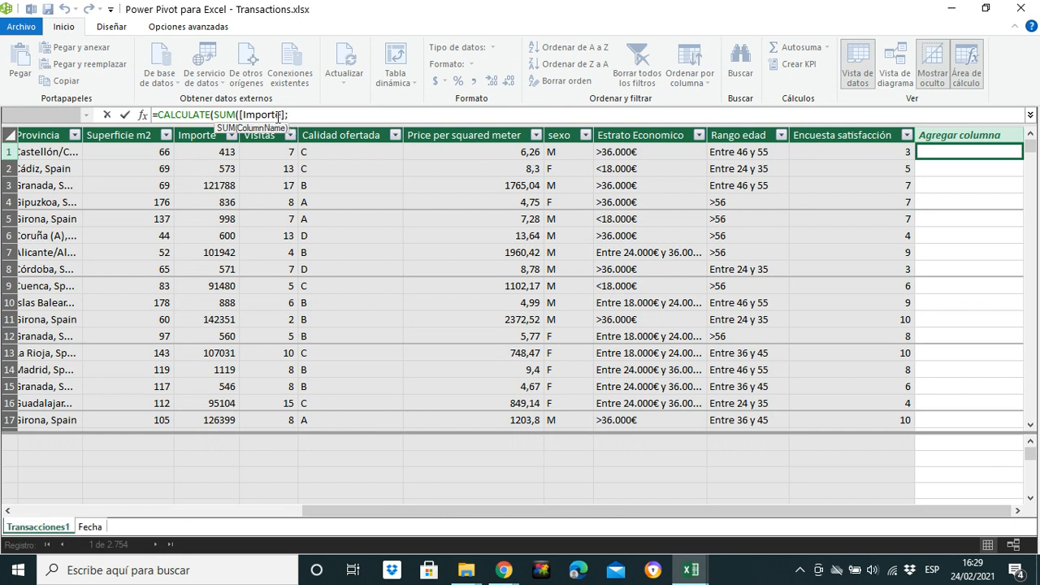
{"action": "type", "text": "op"}
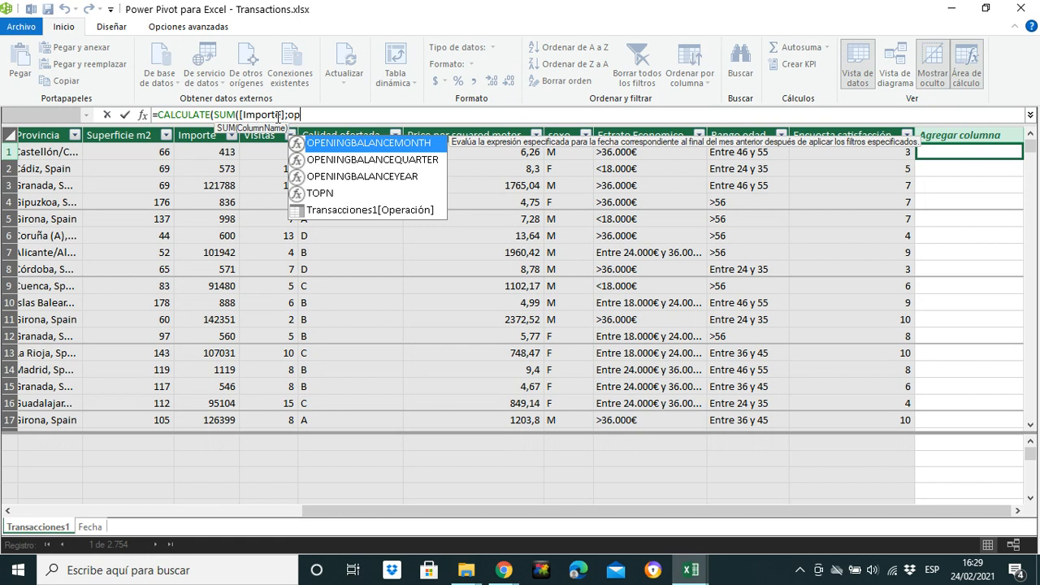
{"action": "key", "text": "Down"}
{"action": "key", "text": "Down"}
{"action": "key", "text": "Down"}
{"action": "key", "text": "Down"}
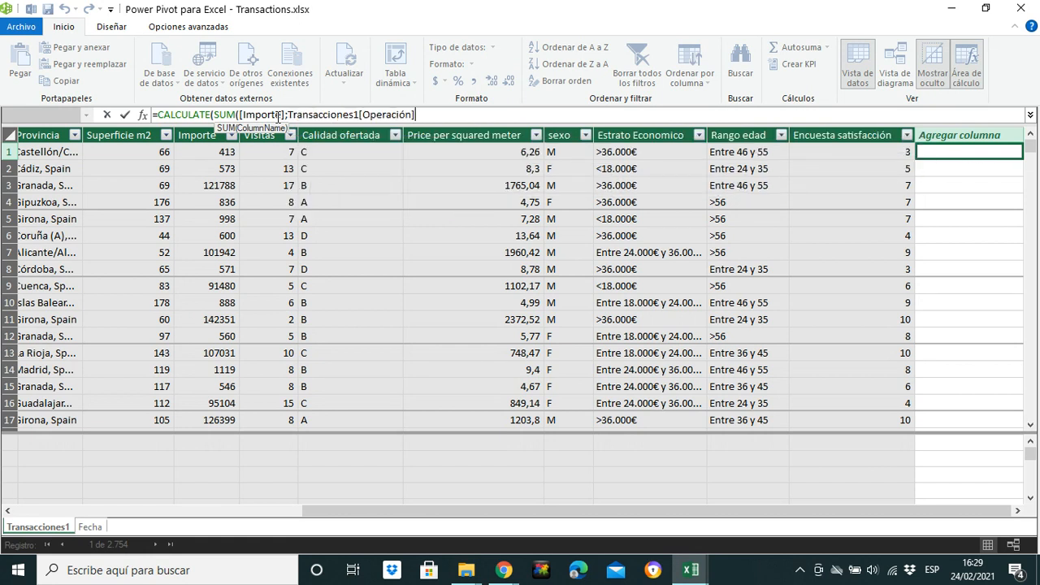
Step: Complete the formula with ="Compra")*0,05 and try to confirm the calculated column
{"action": "type", "text": "=\"Compra\")"}
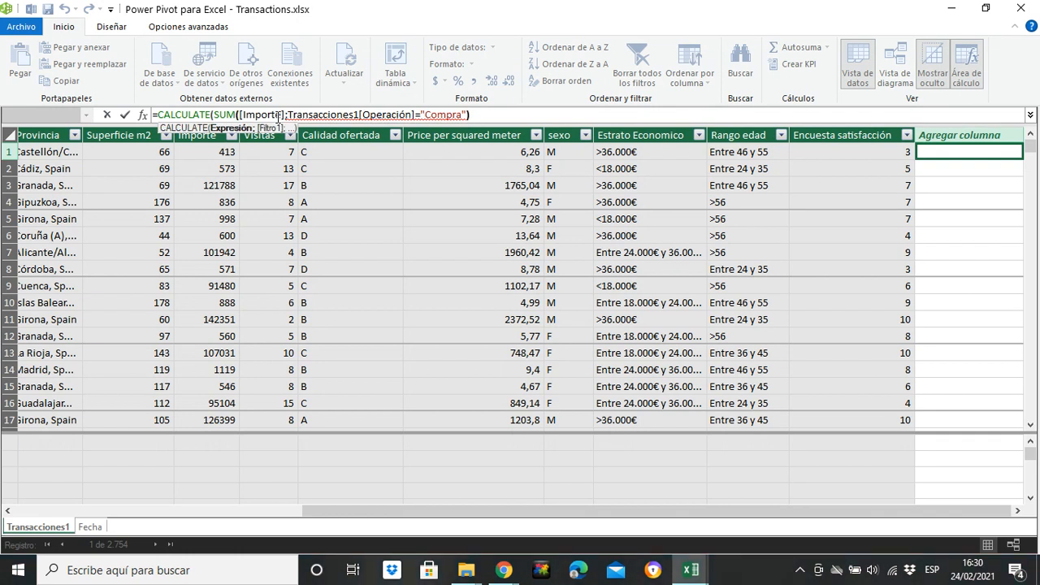
{"action": "type", "text": "*"}
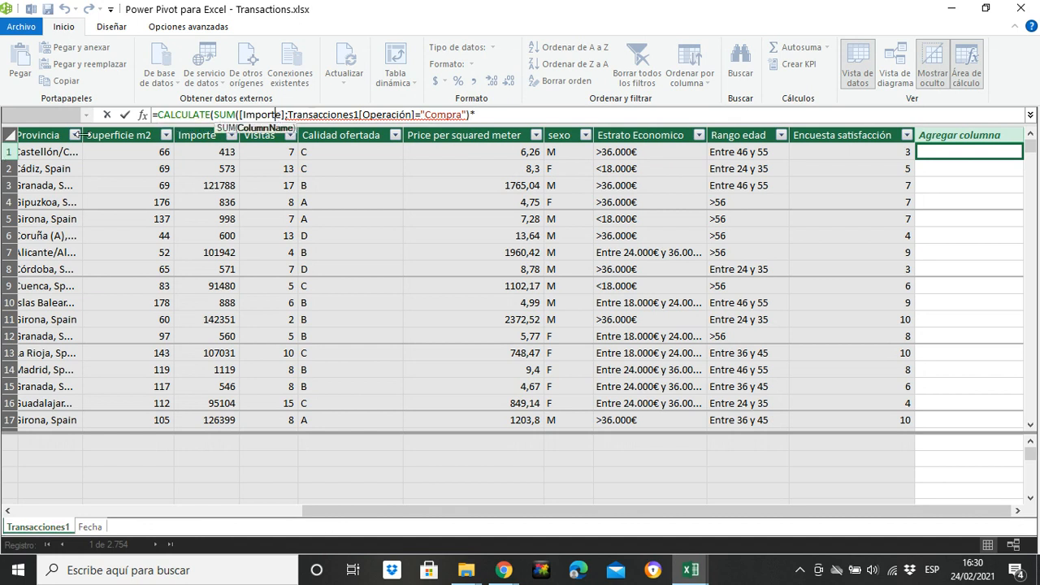
{"action": "left_click", "coordinate": [485, 117]}
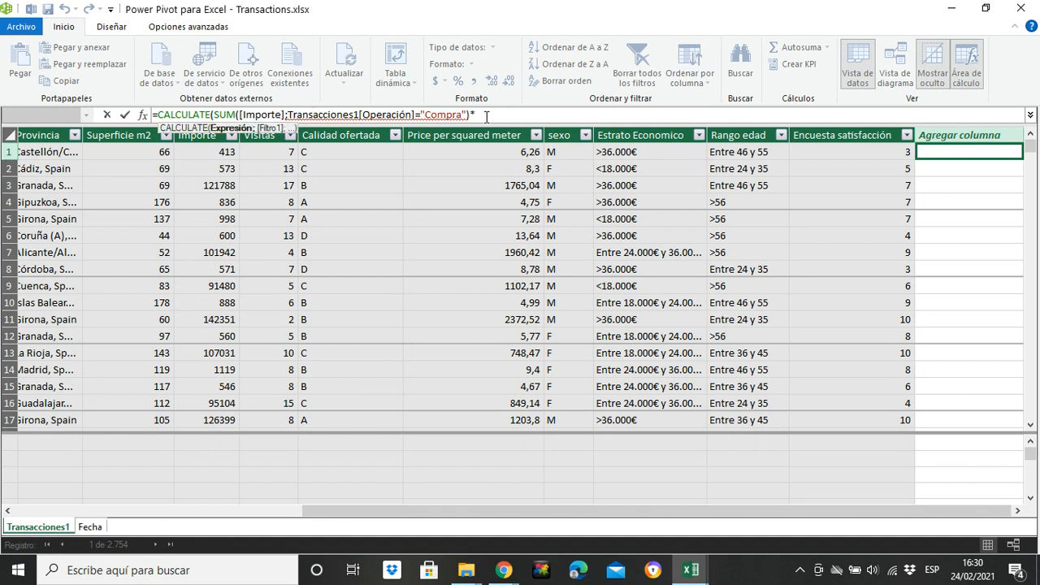
{"action": "type", "text": "0,"}
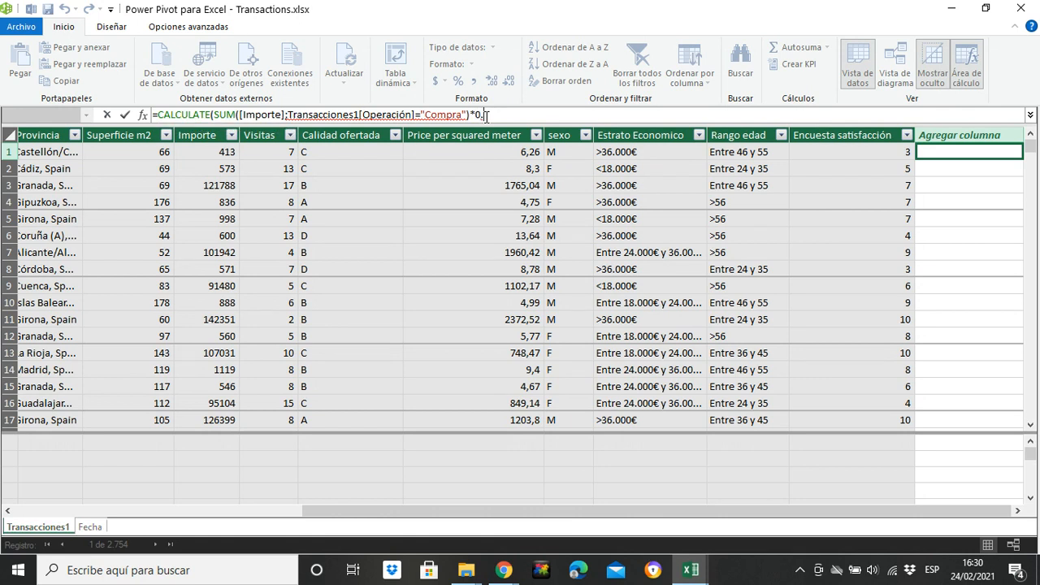
{"action": "key", "text": "BackSpace"}
{"action": "type", "text": ".05"}
{"action": "key", "text": "Return"}
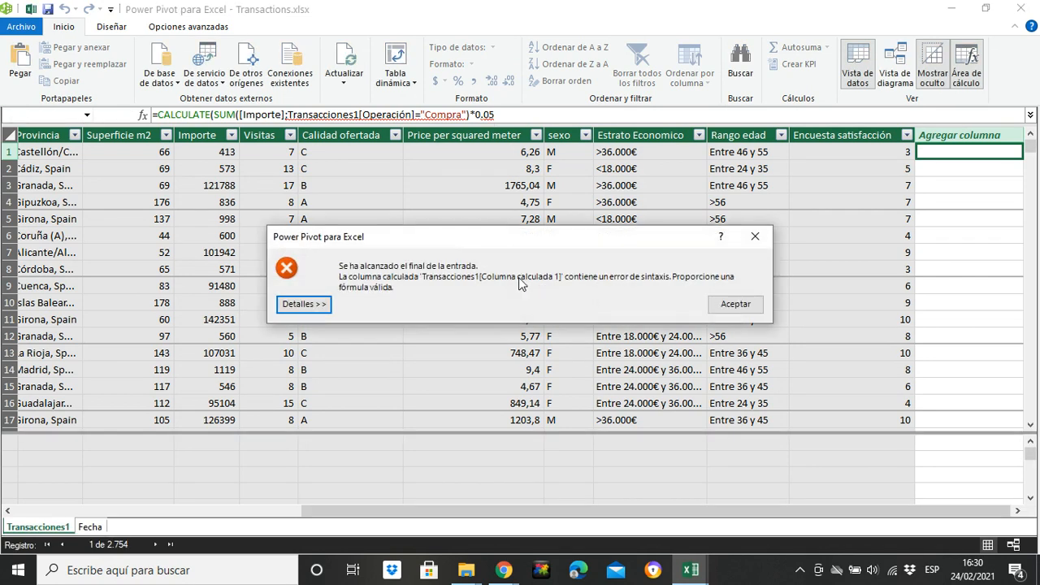
Step: Dismiss the error, add the missing closing parenthesis after [Importe], and confirm the calculated column formula
{"action": "left_click", "coordinate": [734, 305]}
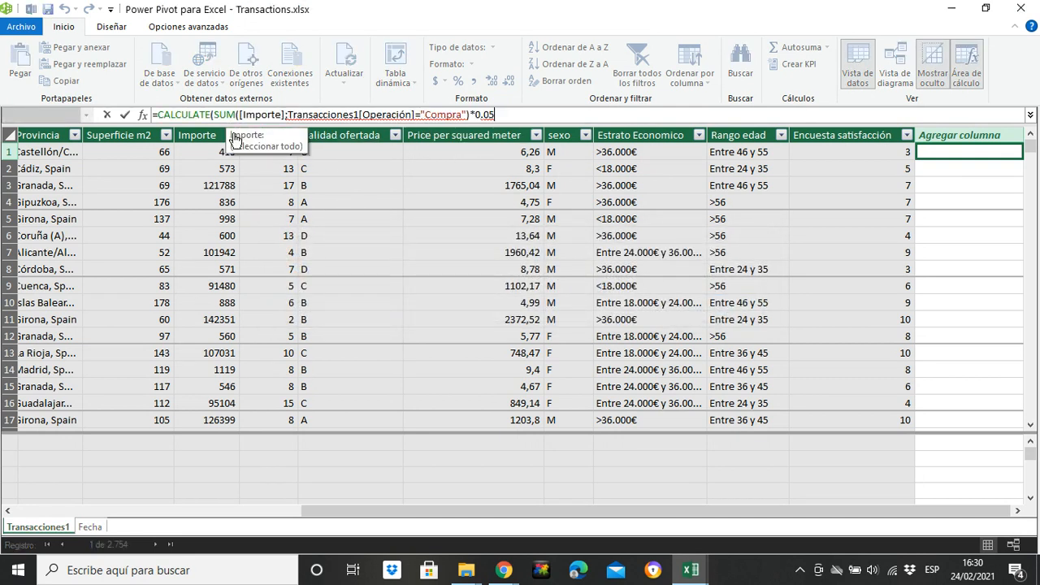
{"action": "left_click", "coordinate": [286, 115]}
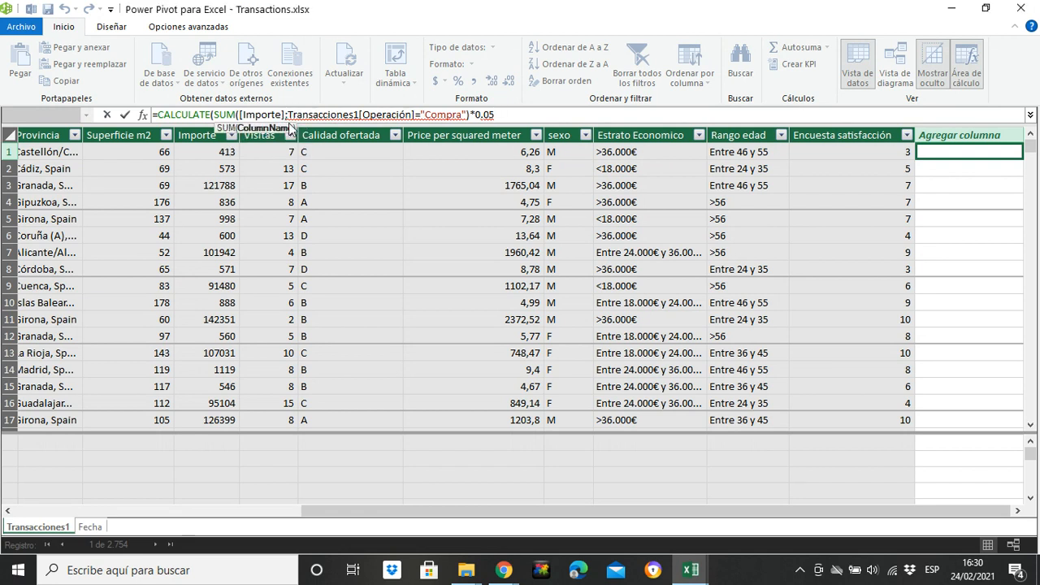
{"action": "type", "text": ")"}
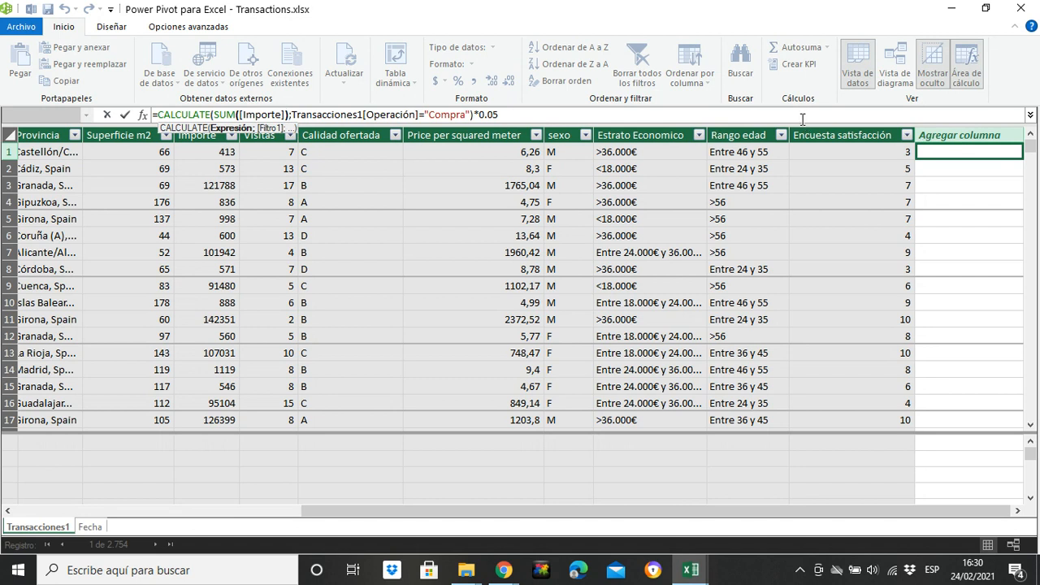
{"action": "key", "text": "Return"}
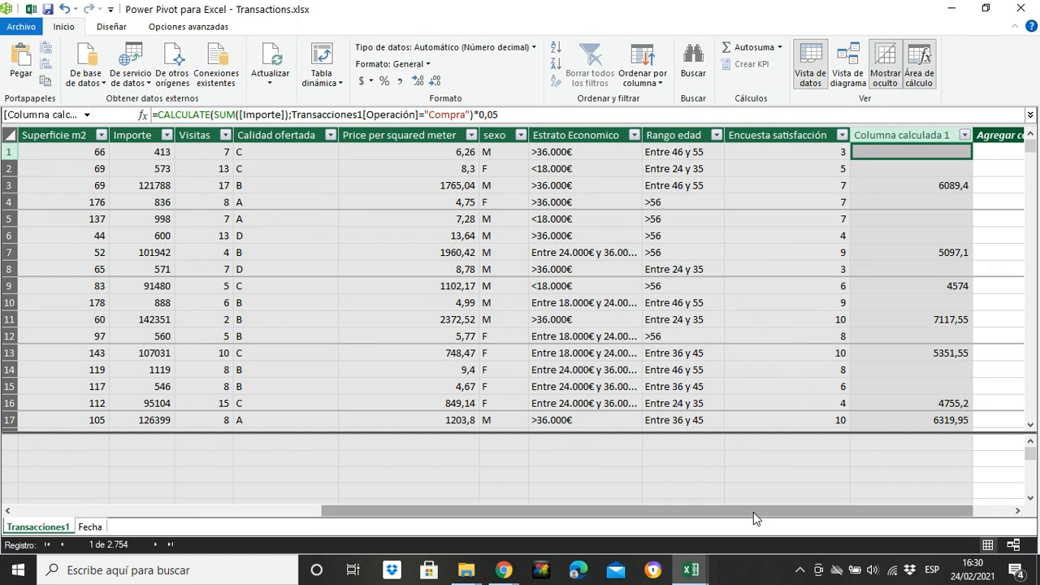
Step: Compare the new calculated column's values with the Operación and Importe cells of the same rows
{"action": "left_click_drag", "start_coordinate": [752, 513], "coordinate": [495, 509]}
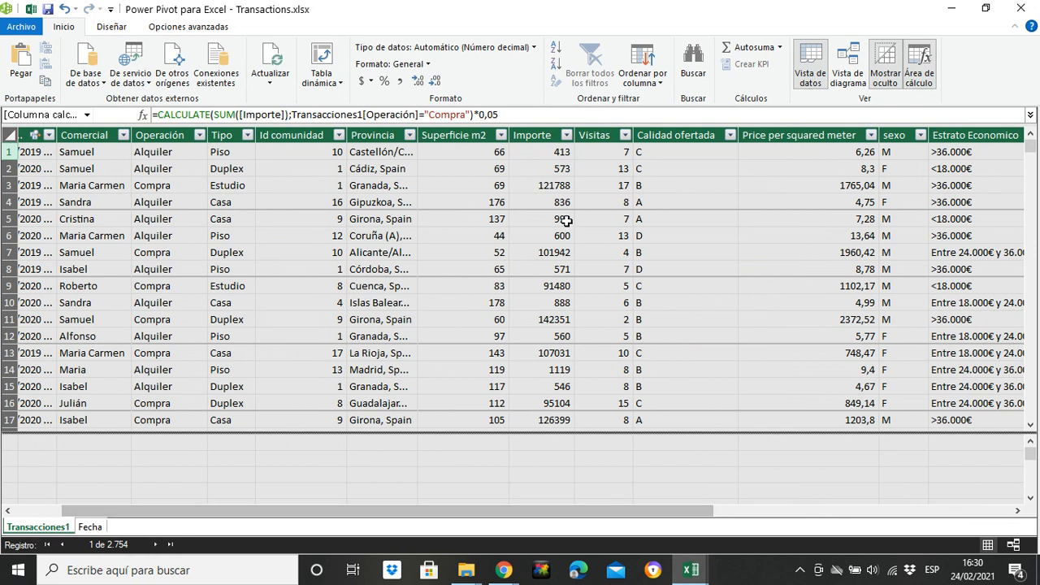
{"action": "left_click", "coordinate": [566, 180]}
{"action": "left_click", "coordinate": [163, 183]}
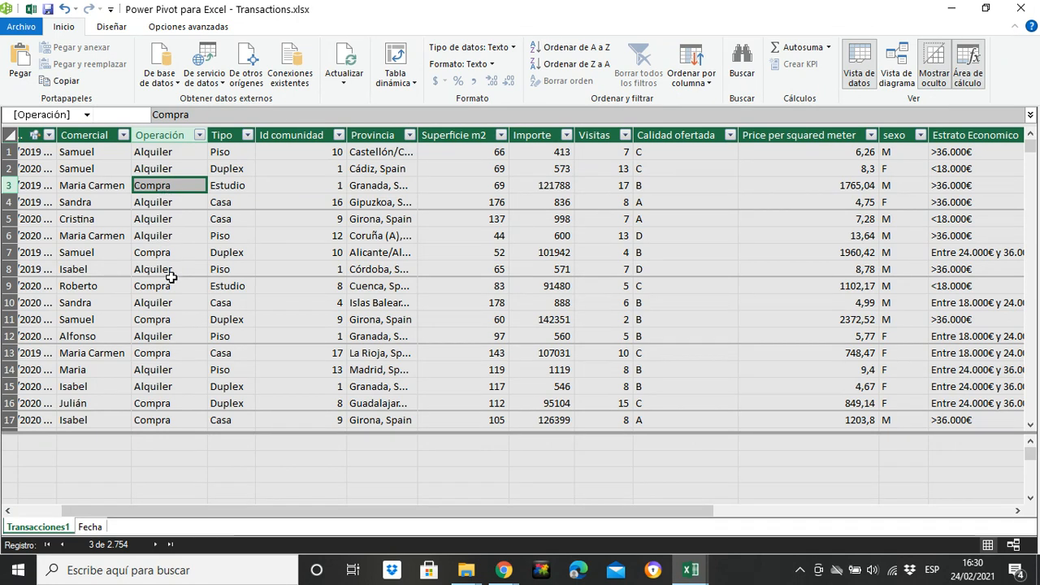
{"action": "left_click", "coordinate": [557, 186]}
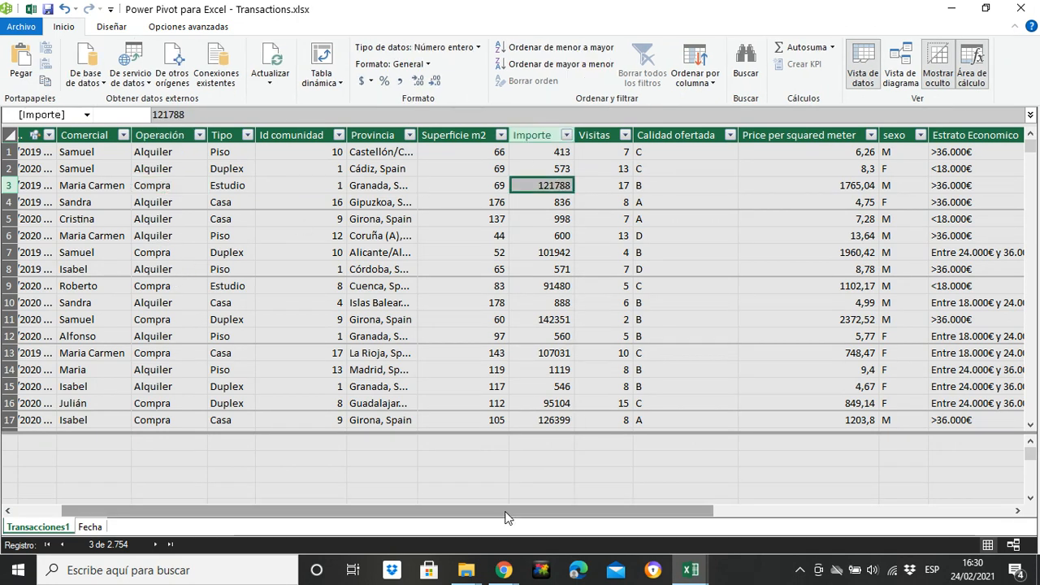
{"action": "left_click_drag", "start_coordinate": [504, 517], "coordinate": [760, 512]}
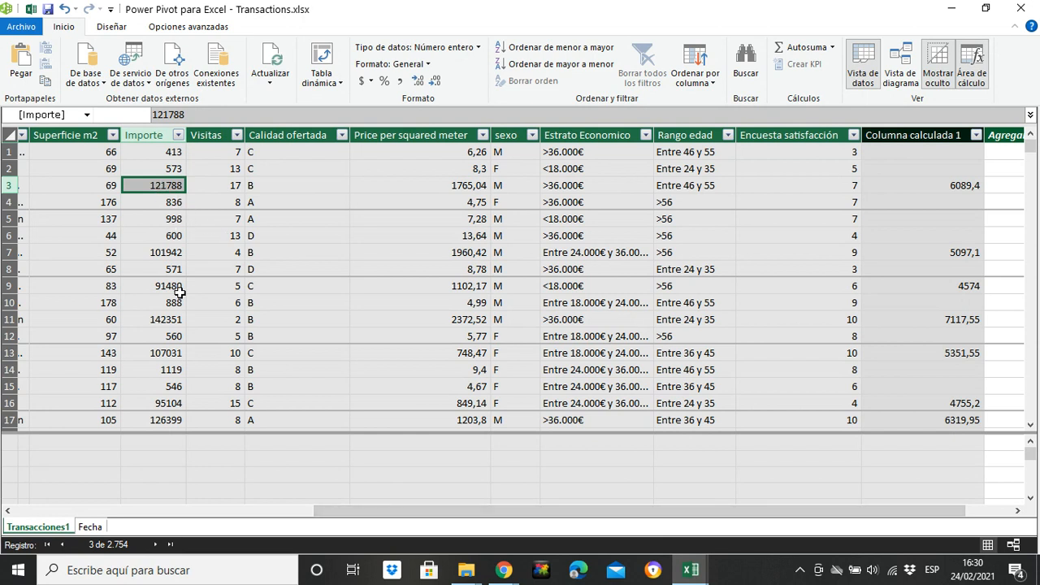
{"action": "left_click", "coordinate": [167, 255]}
{"action": "left_click", "coordinate": [948, 248]}
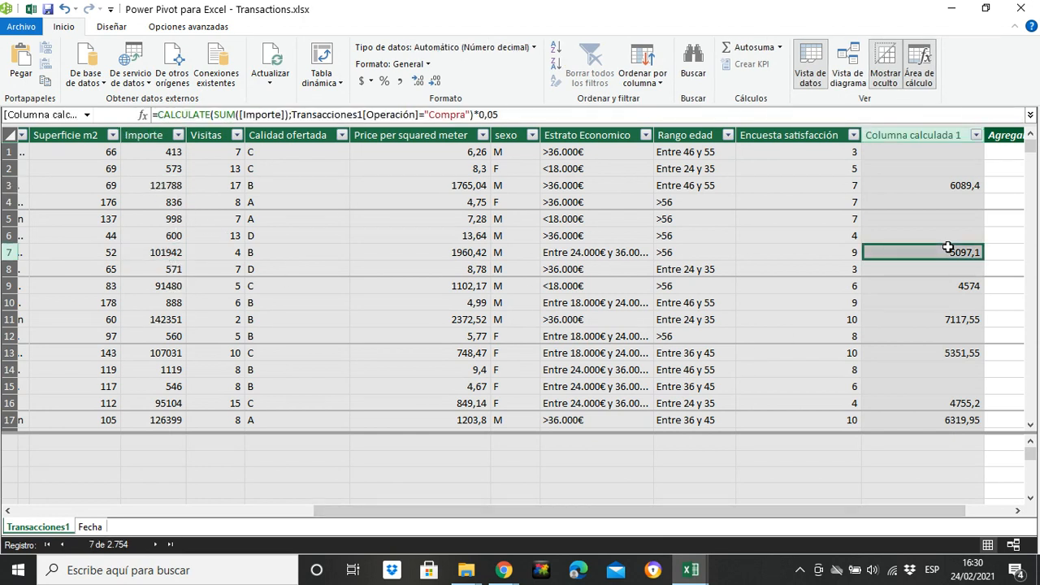
{"action": "left_click", "coordinate": [951, 187]}
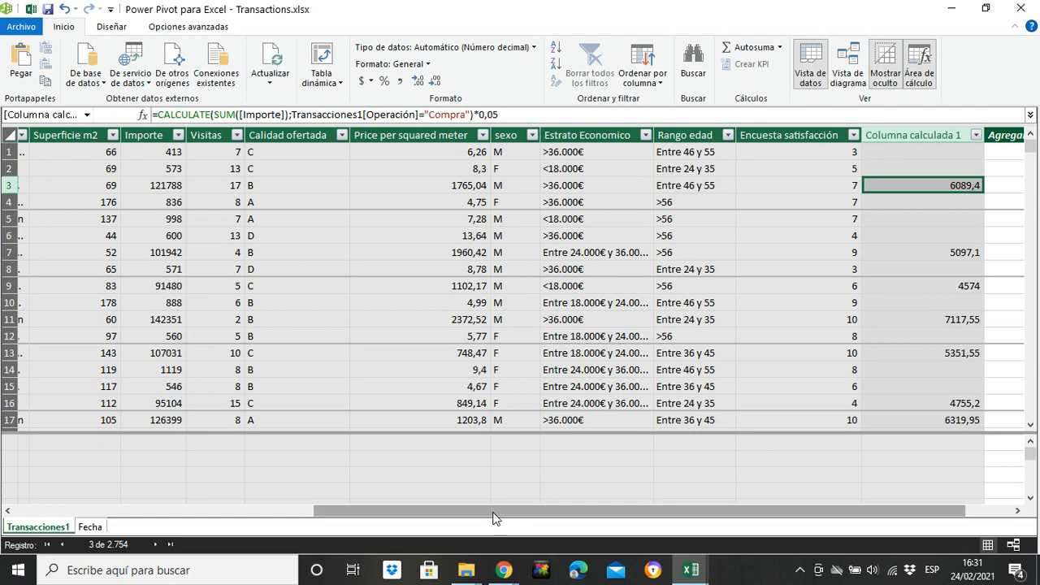
{"action": "left_click_drag", "start_coordinate": [493, 512], "coordinate": [289, 510]}
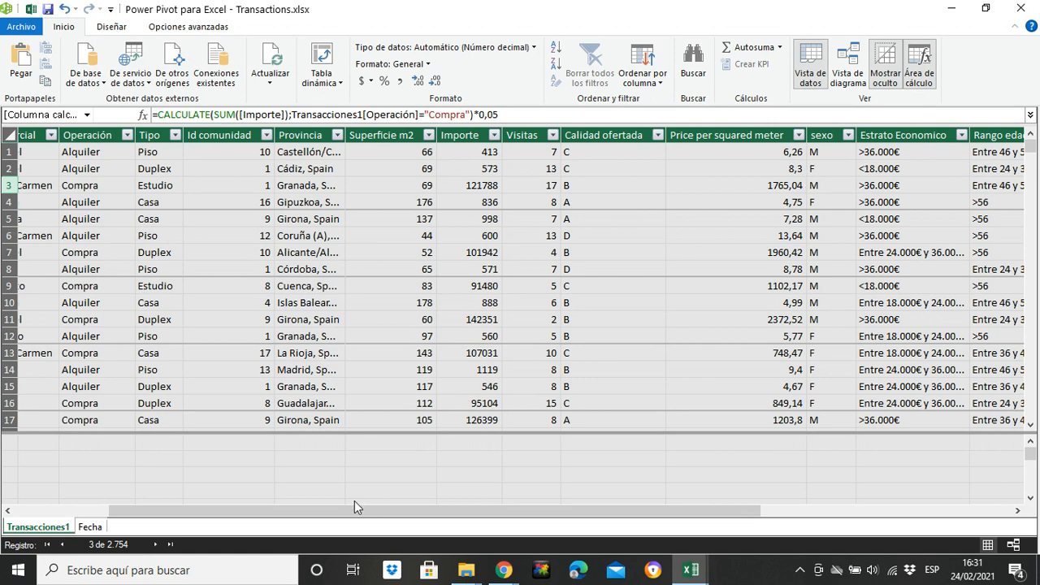
{"action": "left_click_drag", "start_coordinate": [355, 506], "coordinate": [185, 520]}
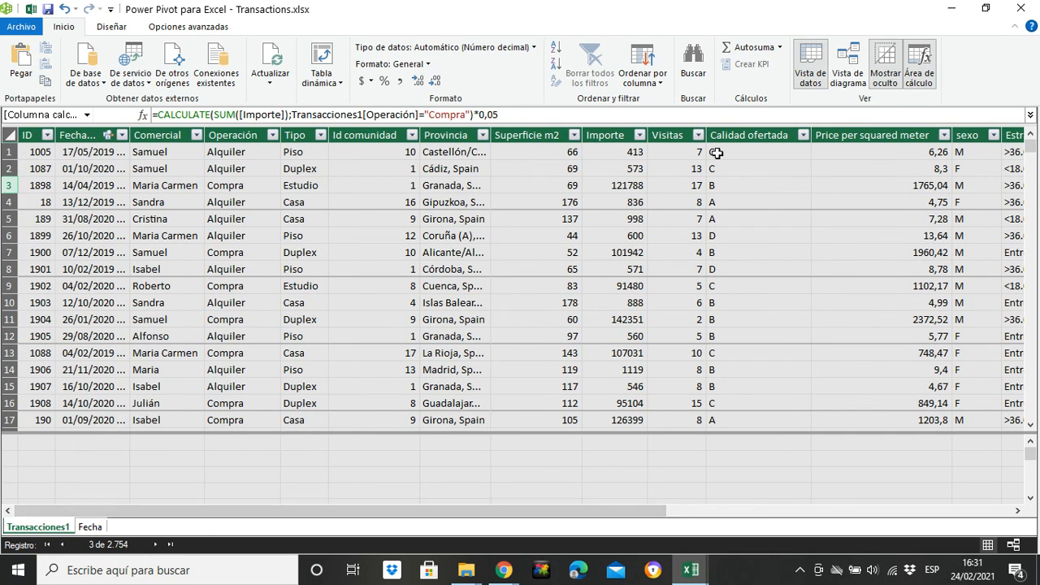
Step: Check the Importe values of the first rows, including a Compra row, against the calculated column
{"action": "left_click", "coordinate": [602, 154]}
{"action": "left_click", "coordinate": [616, 175]}
{"action": "left_click", "coordinate": [620, 157]}
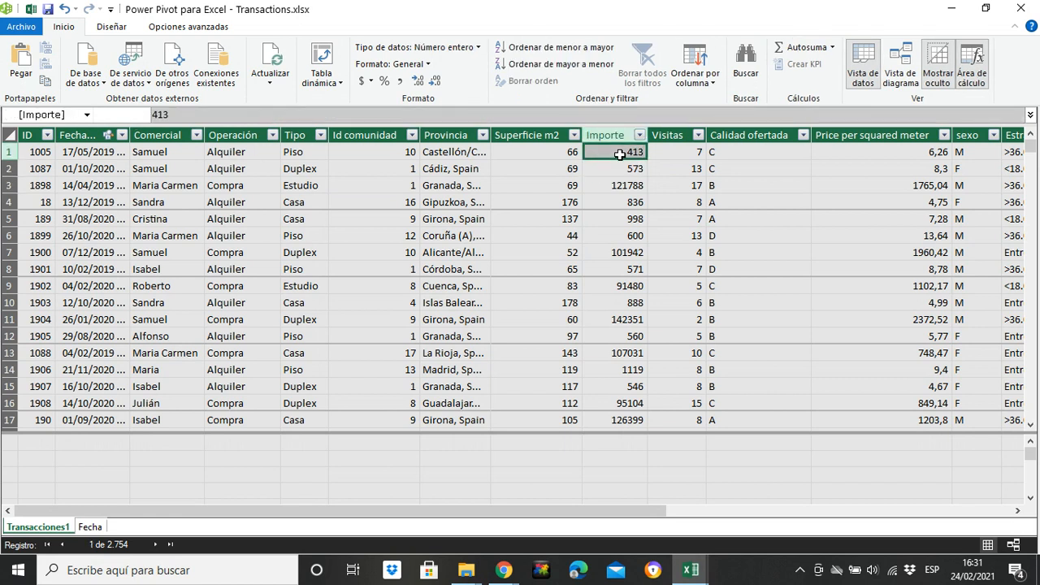
{"action": "left_click", "coordinate": [601, 169]}
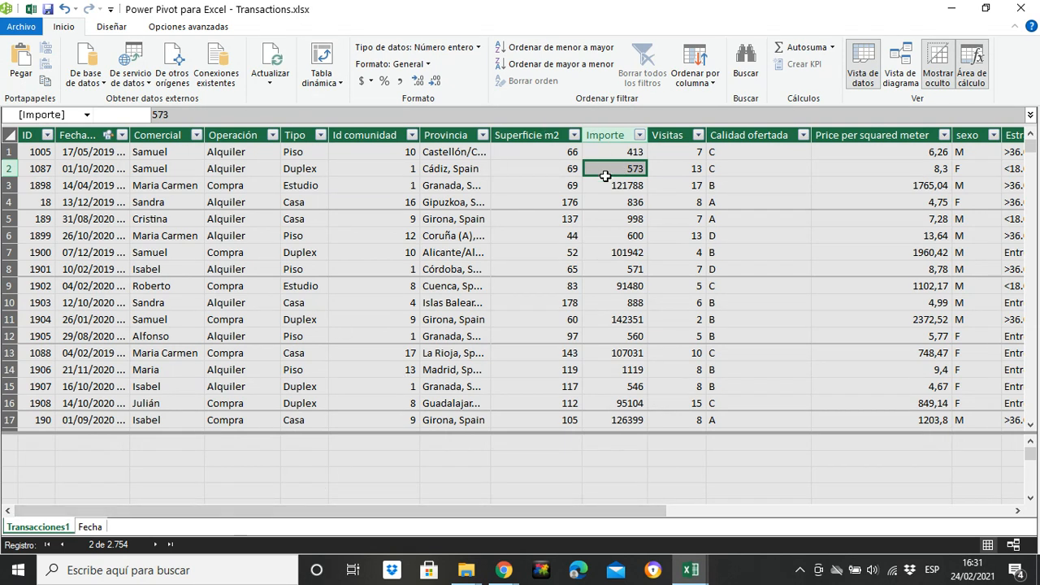
{"action": "mouse_move", "coordinate": [518, 509]}
{"action": "left_mouse_down"}
{"action": "mouse_move", "coordinate": [750, 477]}
{"action": "mouse_move", "coordinate": [504, 509]}
{"action": "left_mouse_up"}
{"action": "left_click_drag", "start_coordinate": [440, 508], "coordinate": [501, 510]}
{"action": "left_click", "coordinate": [545, 184]}
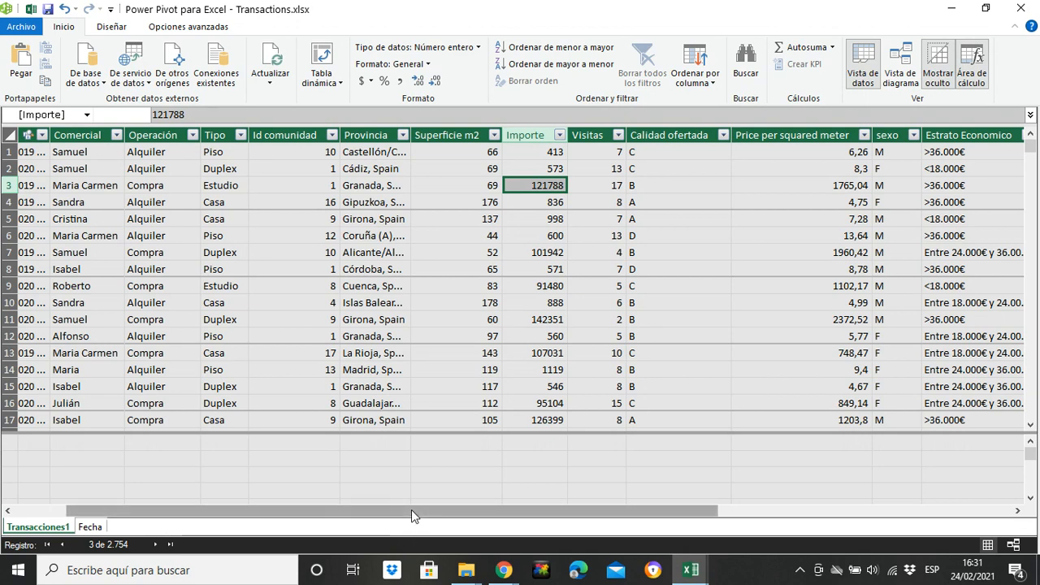
Step: Rename the new calculated column to "Sales comission"
{"action": "left_click_drag", "start_coordinate": [411, 510], "coordinate": [703, 512]}
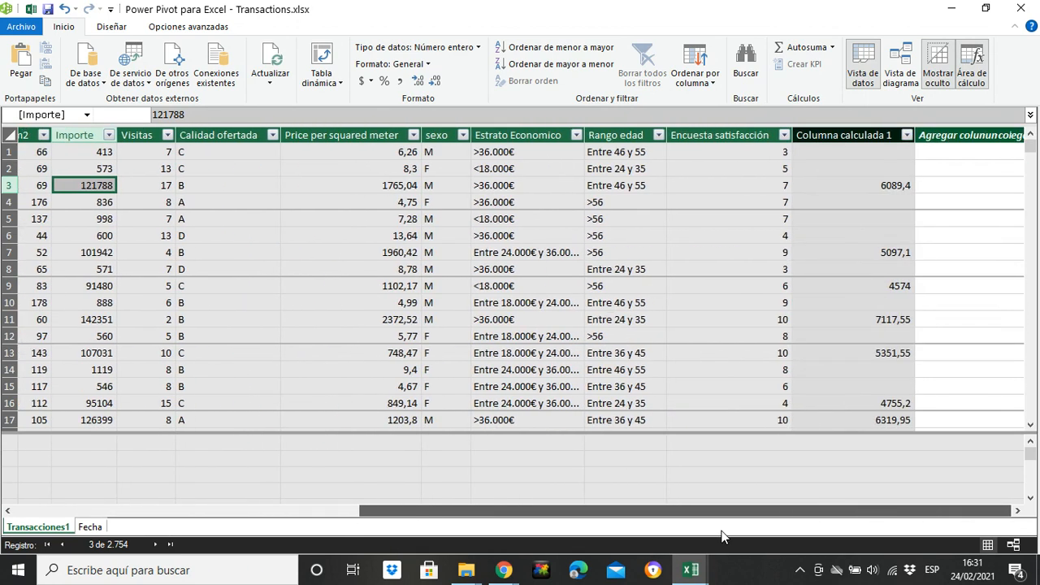
{"action": "left_click", "coordinate": [891, 186]}
{"action": "double_click", "coordinate": [842, 138]}
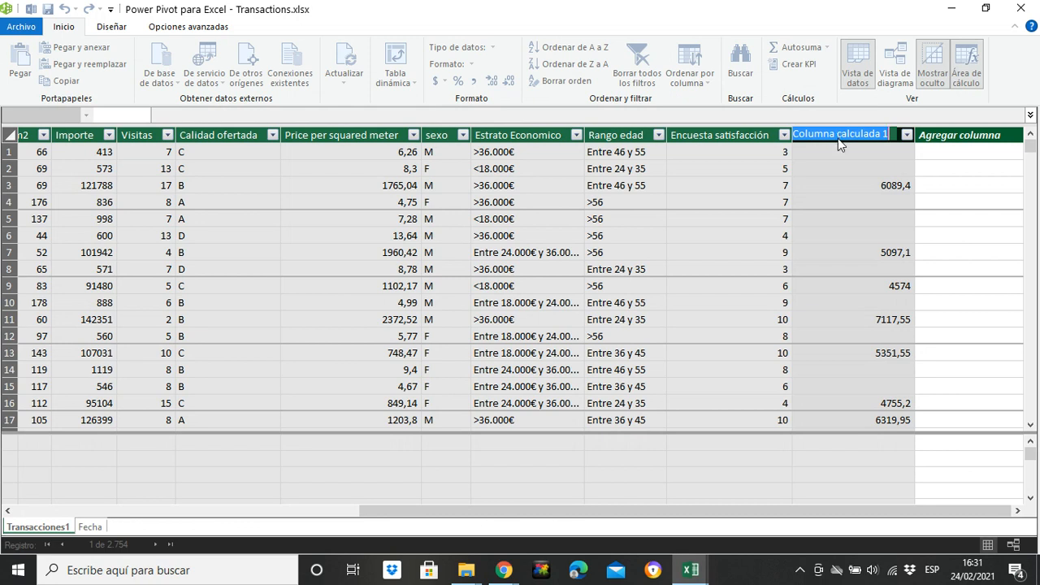
{"action": "type", "text": "Sa"}
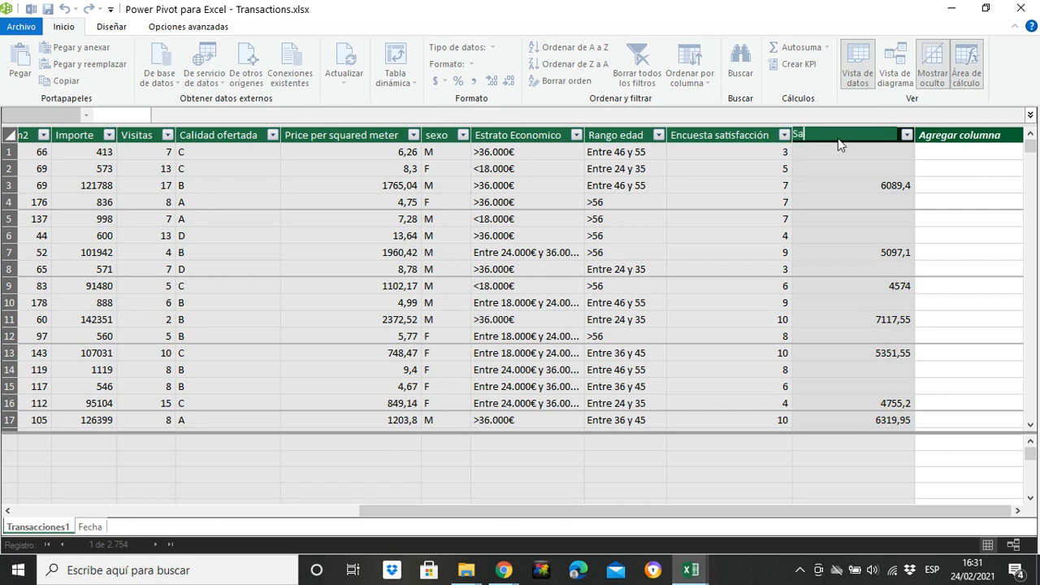
{"action": "key", "text": "BackSpace"}
{"action": "key", "text": "BackSpace"}
{"action": "type", "text": "Com"}
{"action": "key", "text": "BackSpace"}
{"action": "key", "text": "BackSpace"}
{"action": "key", "text": "BackSpace"}
{"action": "type", "text": "Sales comission"}
{"action": "key", "text": "Return"}
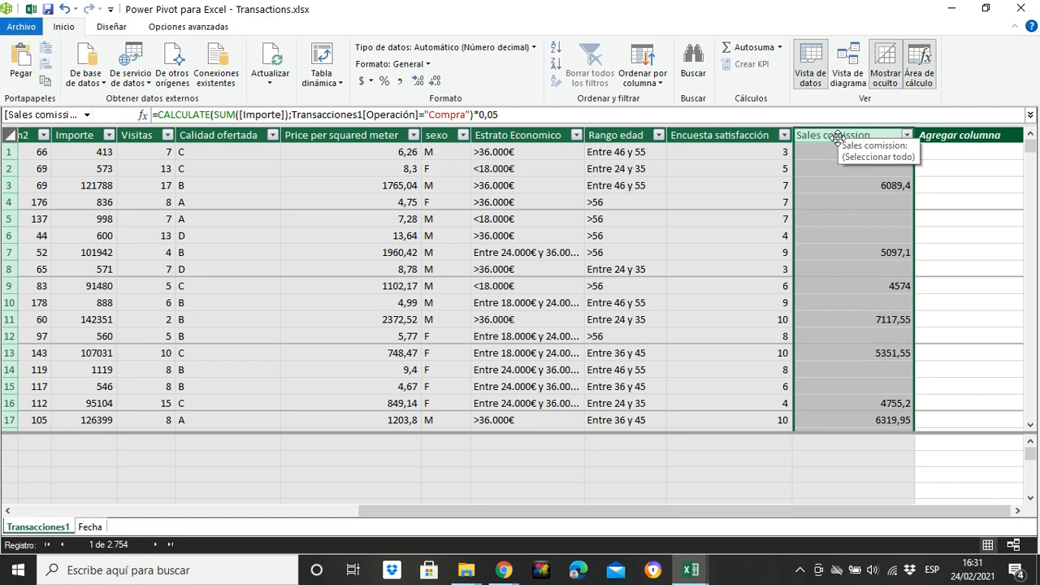
Step: Save the Power Pivot model and close the Power Pivot window
{"action": "left_click", "coordinate": [21, 26]}
{"action": "left_click", "coordinate": [51, 54]}
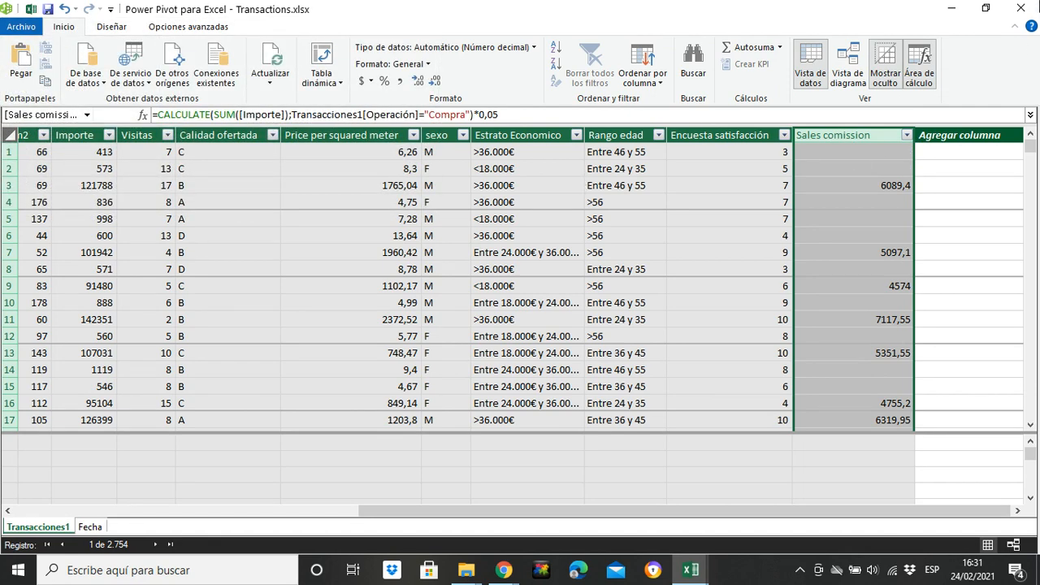
{"action": "left_click", "coordinate": [754, 216]}
{"action": "left_click", "coordinate": [1018, 9]}
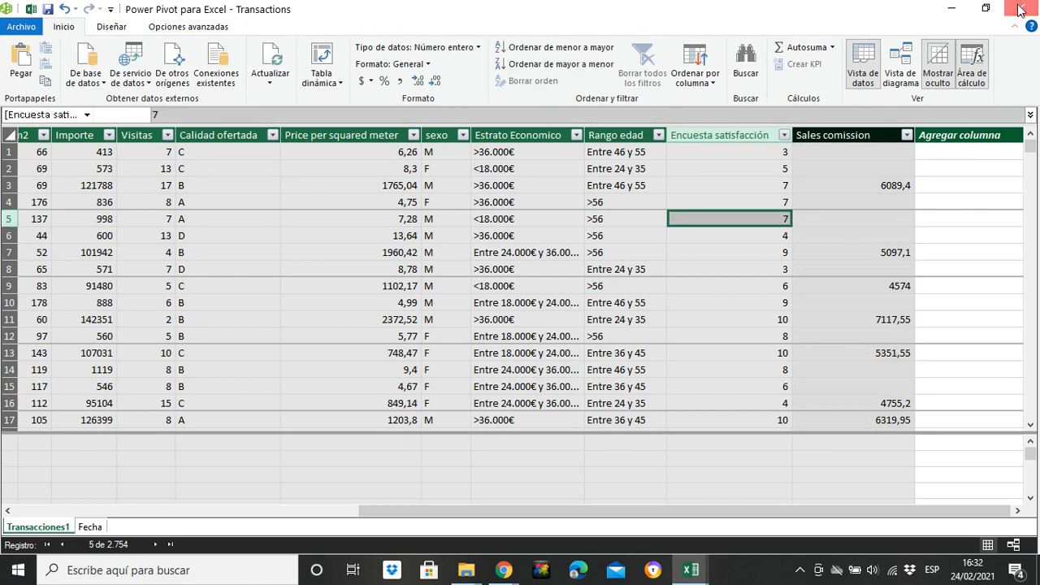
Step: Create a new measure named "Rent conversion" on Transacciones1 and begin its formula with CALCULATE(
{"action": "left_click", "coordinate": [93, 81]}
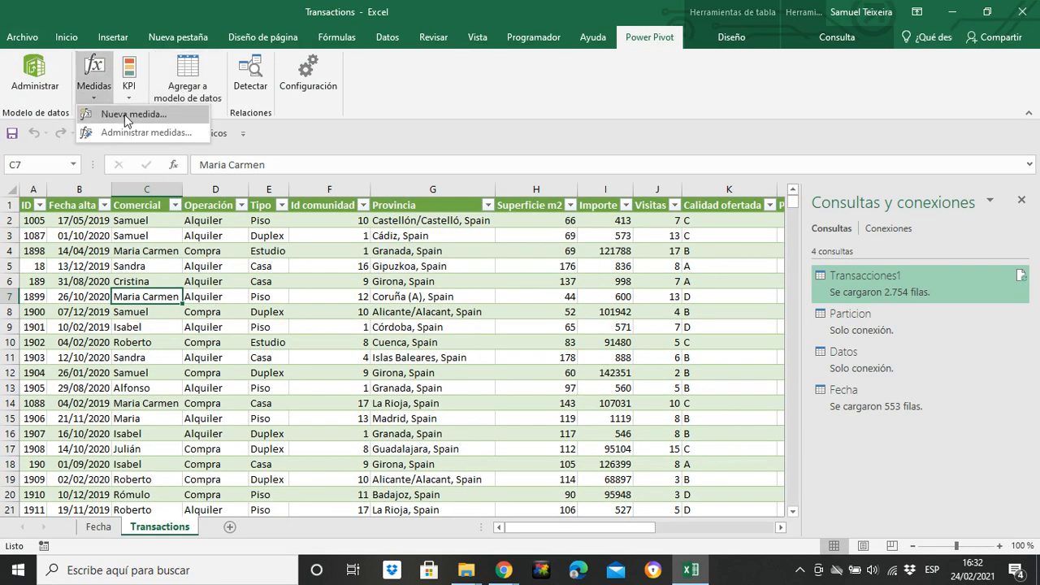
{"action": "left_click", "coordinate": [97, 114]}
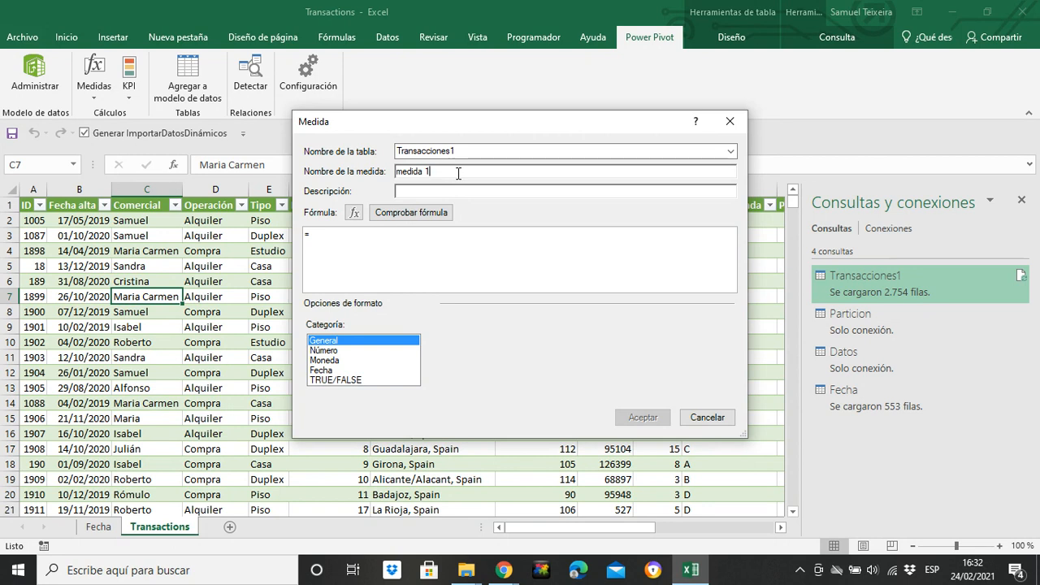
{"action": "key", "text": "BackSpace"}
{"action": "key", "text": "BackSpace"}
{"action": "key", "text": "BackSpace"}
{"action": "key", "text": "BackSpace"}
{"action": "key", "text": "BackSpace"}
{"action": "key", "text": "BackSpace"}
{"action": "key", "text": "BackSpace"}
{"action": "type", "text": "Rent conversion"}
{"action": "type", "text": "cal"}
{"action": "key", "text": "Tab"}
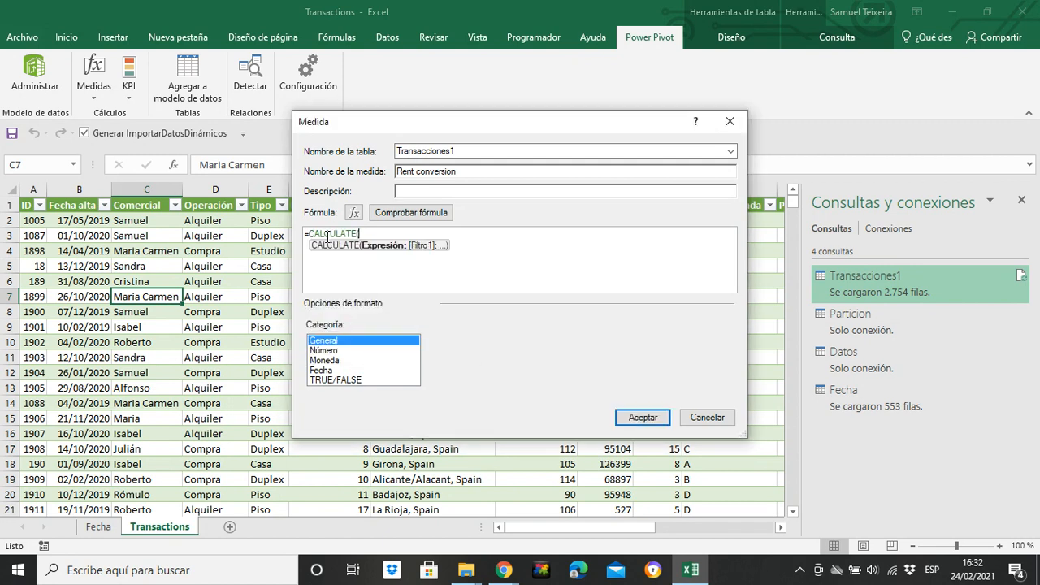
Step: Enter COUNT(Transacciones1[Operación]) as the CALCULATE expression, followed by a separator
{"action": "type", "text": "(count"}
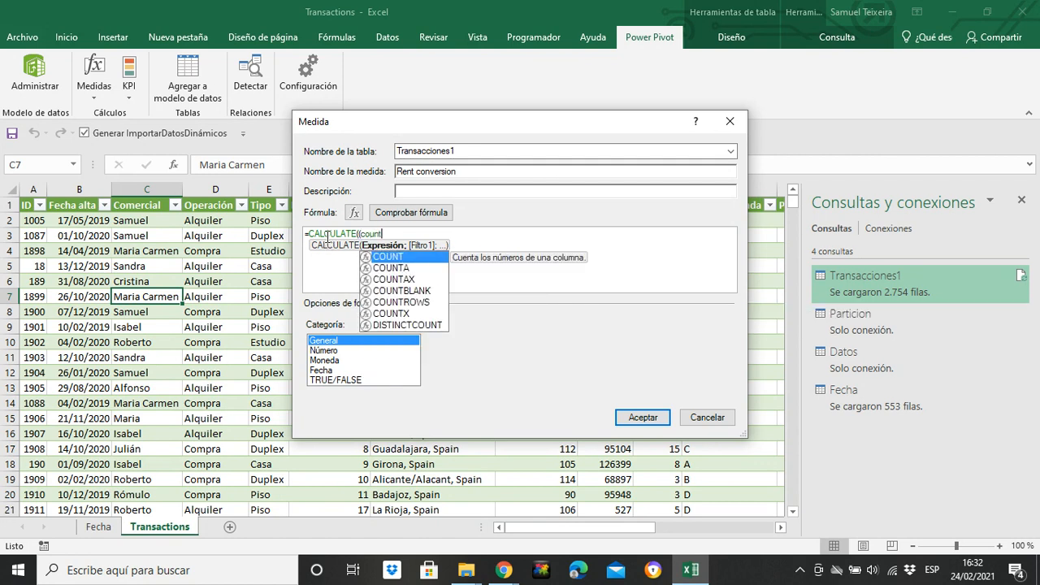
{"action": "key", "text": "Tab"}
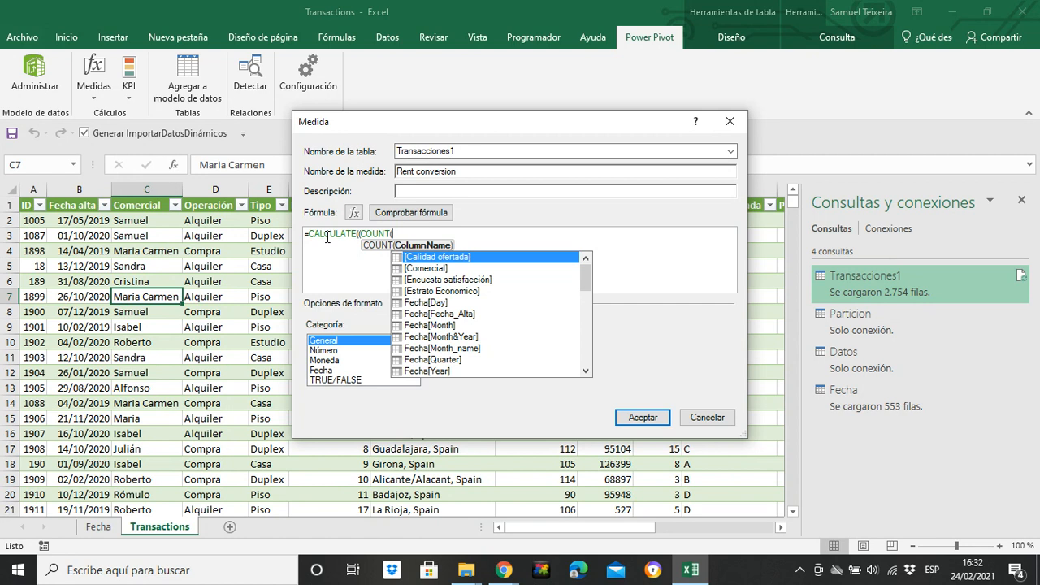
{"action": "type", "text": "op"}
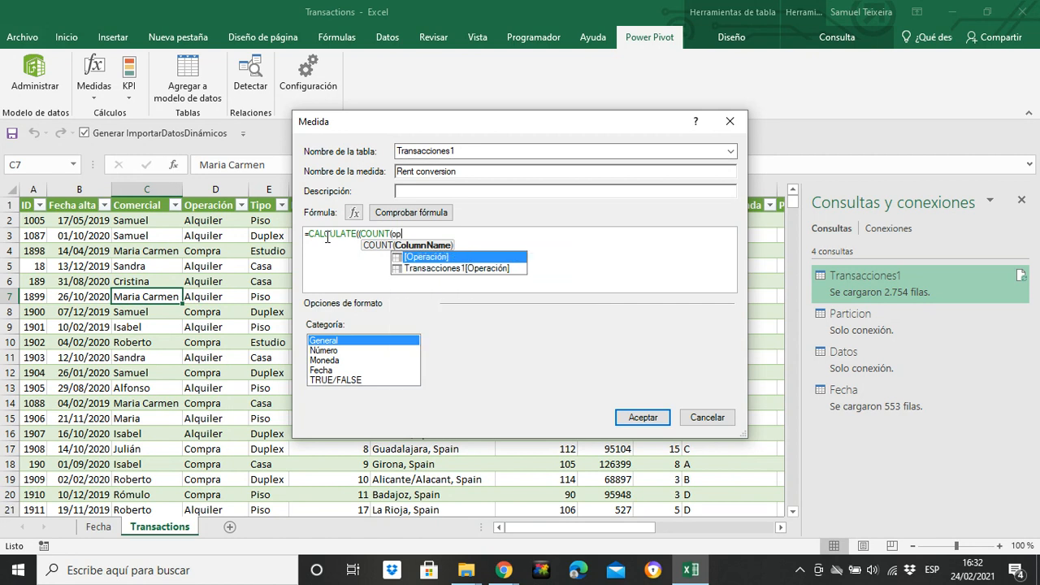
{"action": "key", "text": "Down"}
{"action": "key", "text": "Tab"}
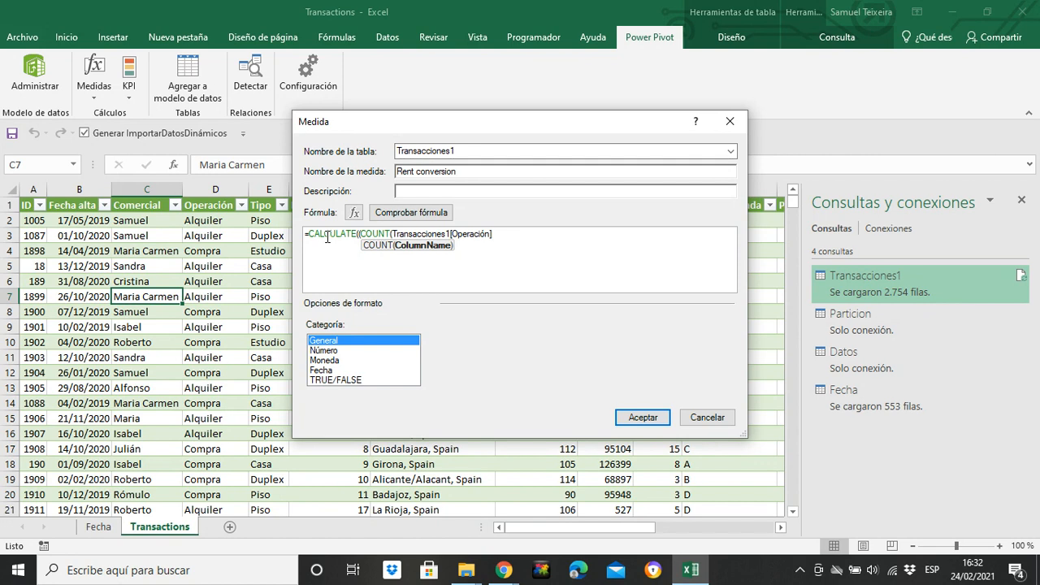
{"action": "type", "text": ");"}
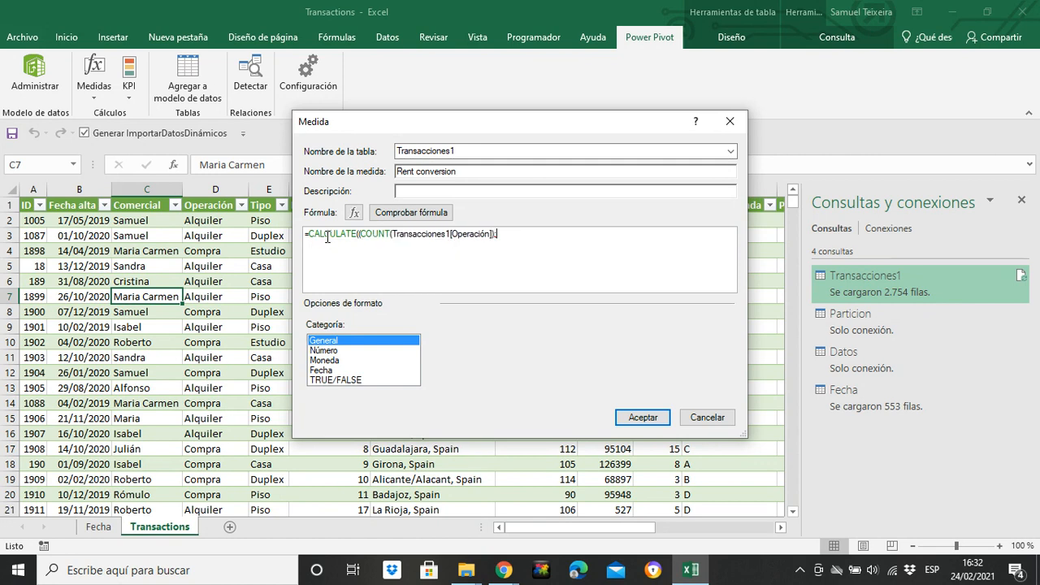
{"action": "type", "text": " op"}
{"action": "key", "text": "BackSpace"}
{"action": "key", "text": "BackSpace"}
{"action": "key", "text": "BackSpace"}
{"action": "key", "text": "BackSpace"}
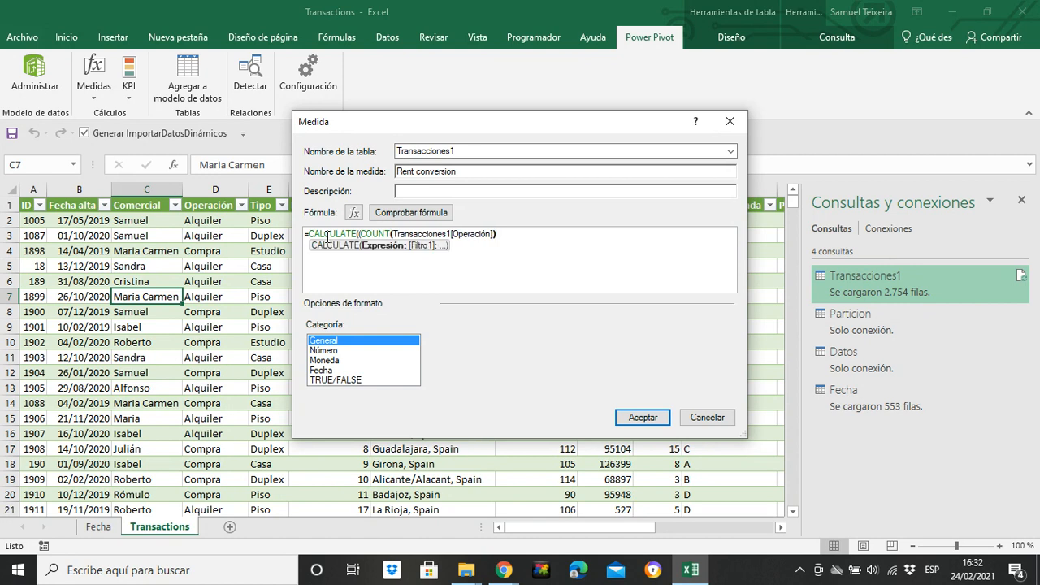
{"action": "type", "text": ";t"}
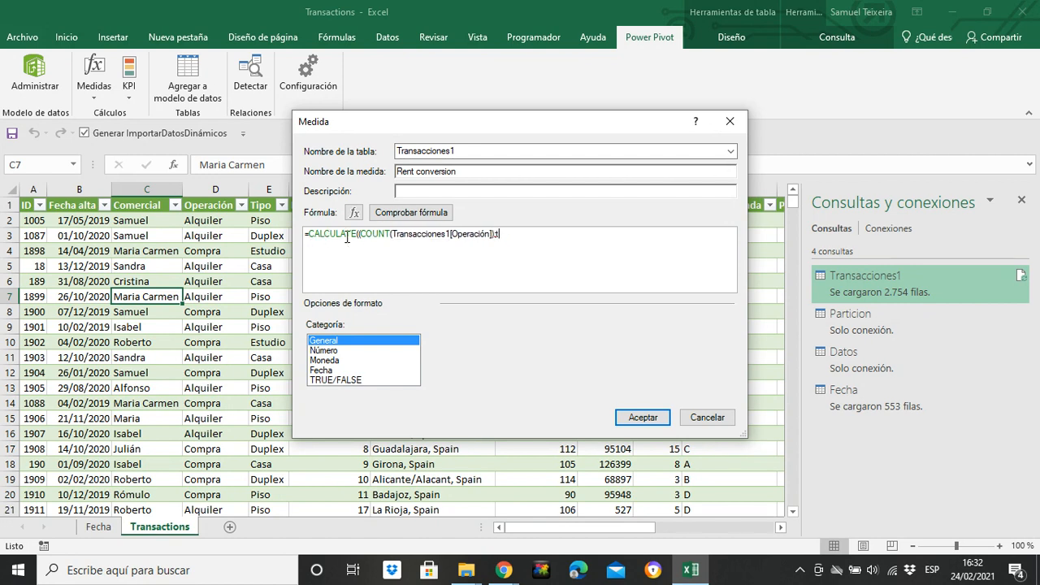
Step: Add the filter Transacciones1[Operación]="Alquiler", close CALCULATE, and append a division sign
{"action": "left_click", "coordinate": [360, 234]}
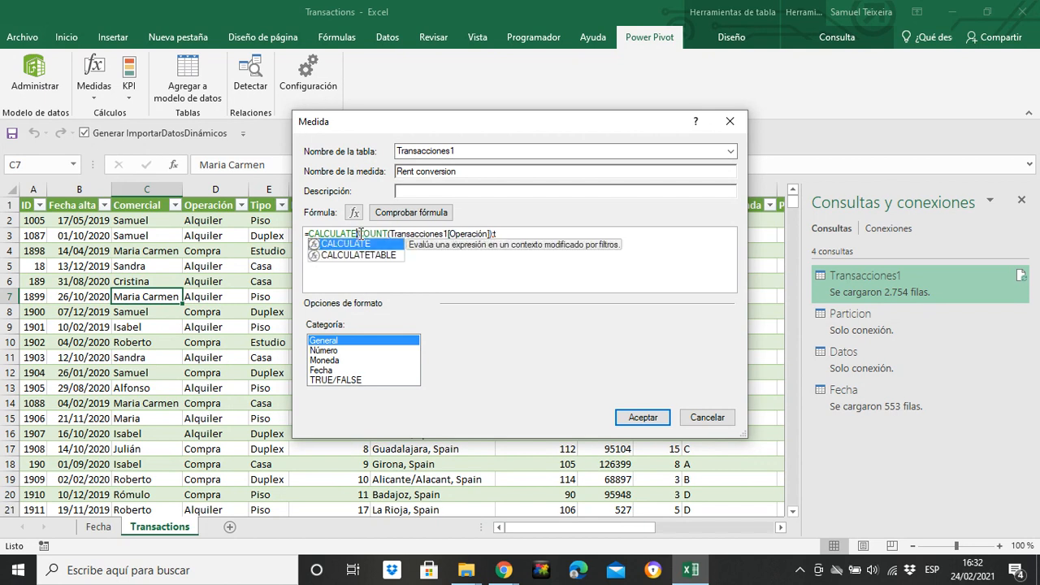
{"action": "left_click", "coordinate": [511, 235]}
{"action": "type", "text": "r"}
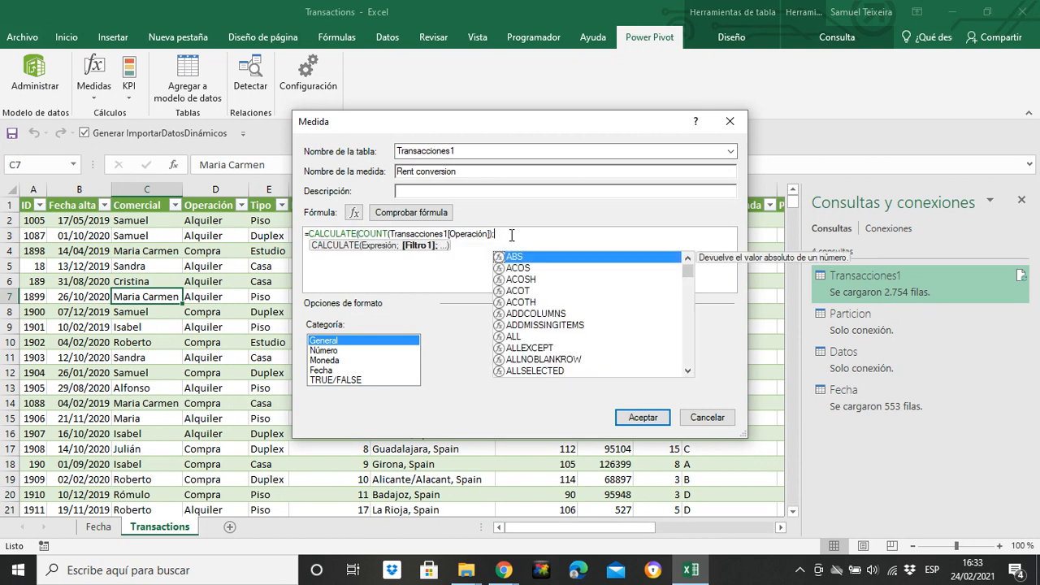
{"action": "type", "text": "an"}
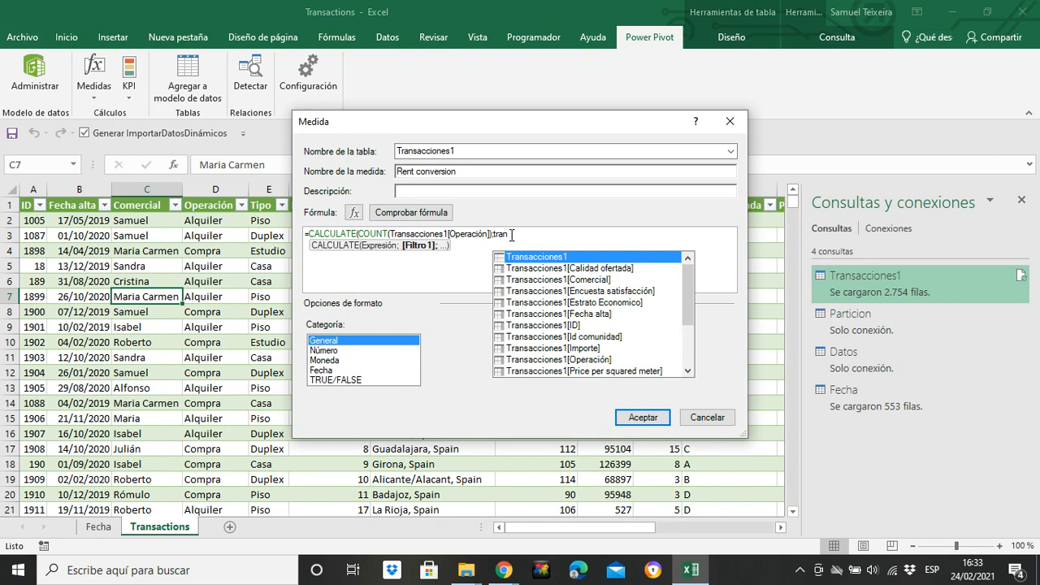
{"action": "double_click", "coordinate": [602, 359]}
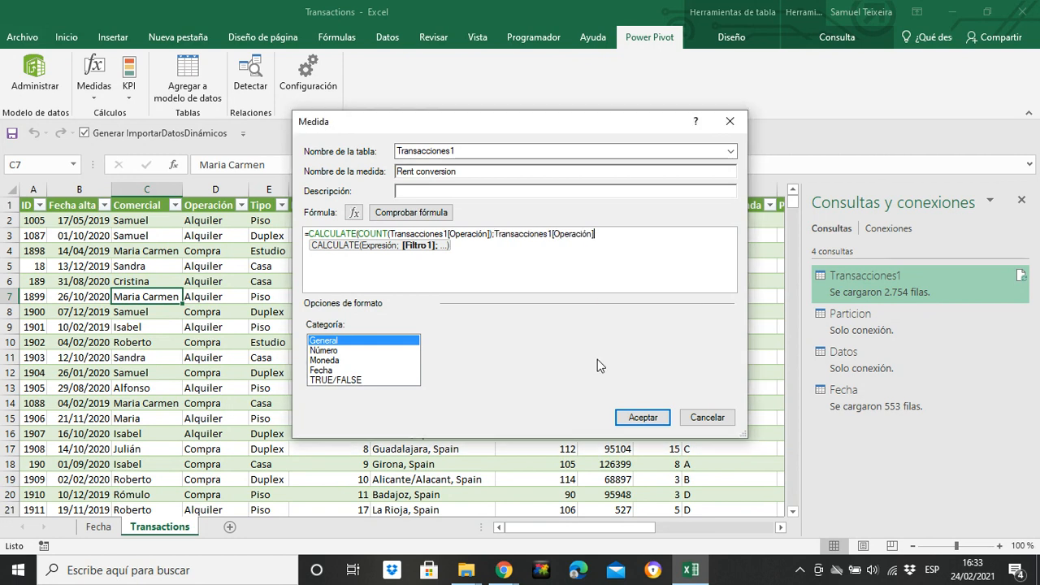
{"action": "type", "text": "=\"Alquiler\""}
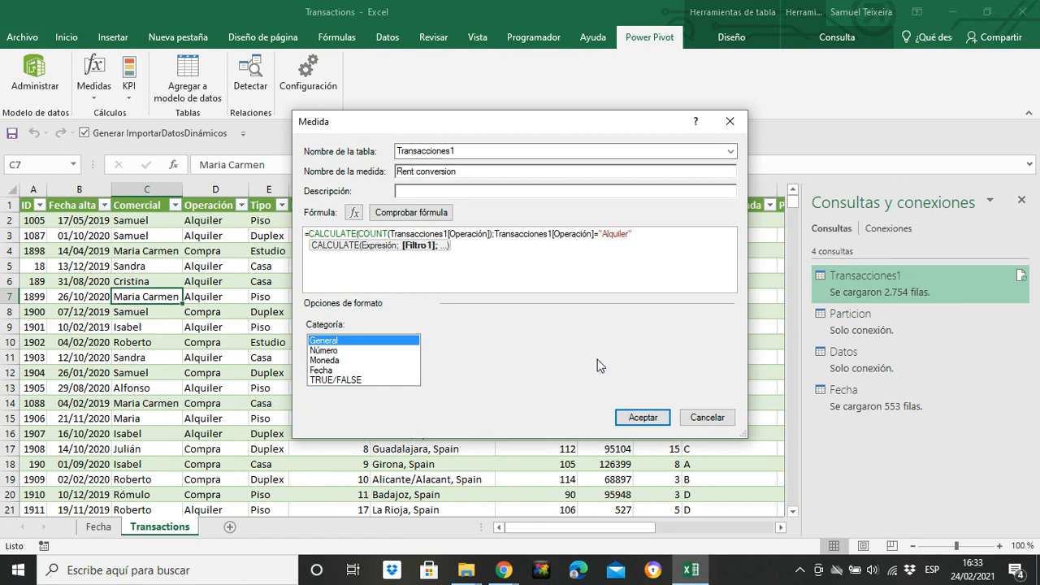
{"action": "type", "text": ")/"}
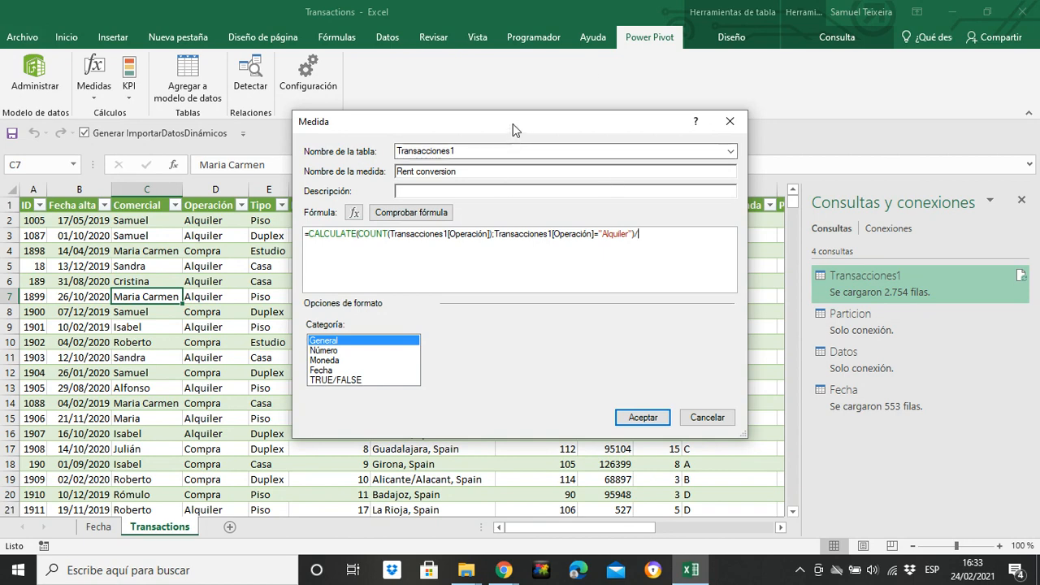
{"action": "left_click_drag", "start_coordinate": [512, 123], "coordinate": [265, 270]}
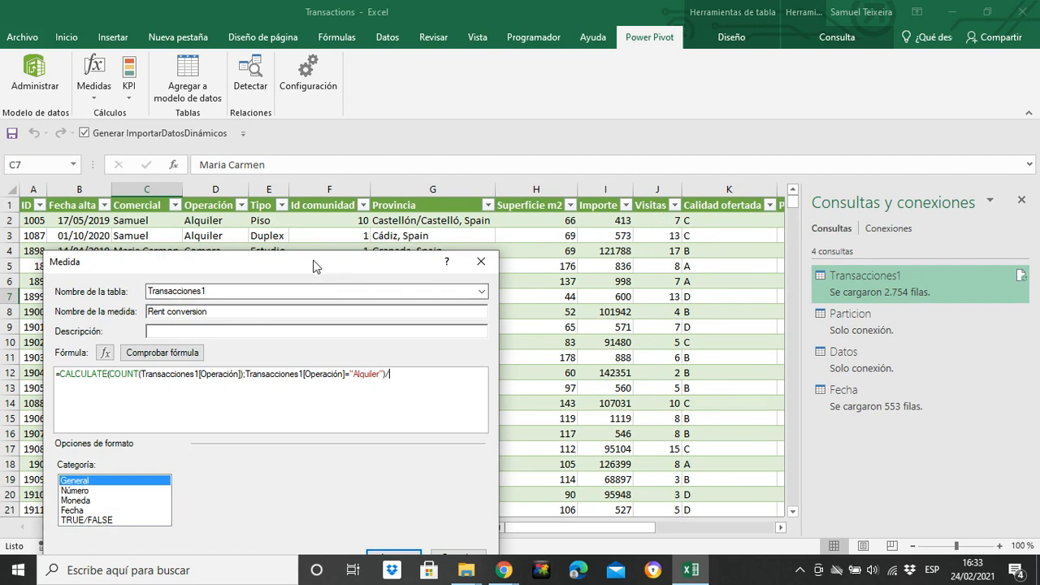
{"action": "left_click_drag", "start_coordinate": [315, 266], "coordinate": [358, 436]}
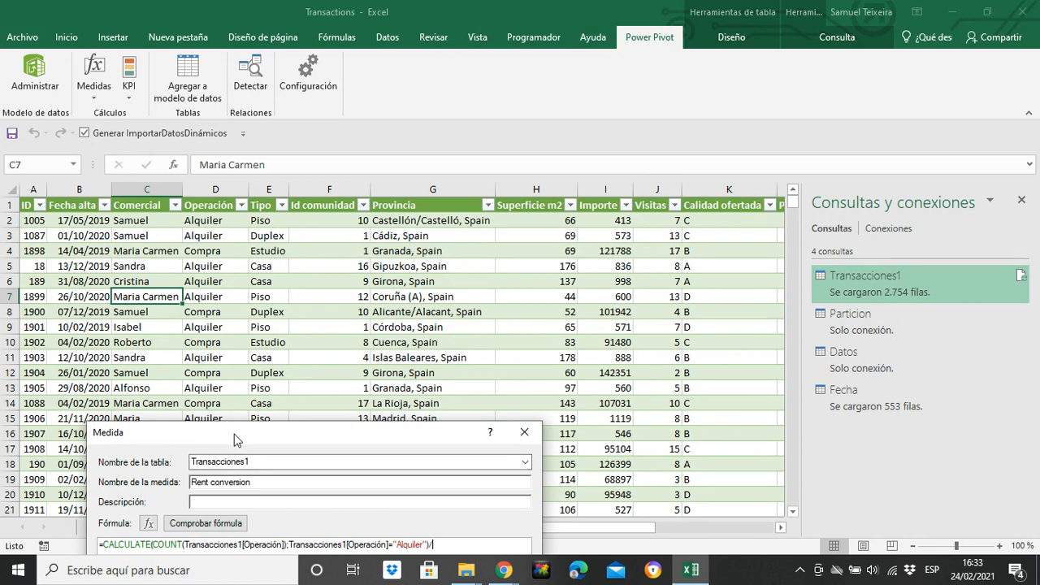
{"action": "left_click_drag", "start_coordinate": [234, 439], "coordinate": [401, 301]}
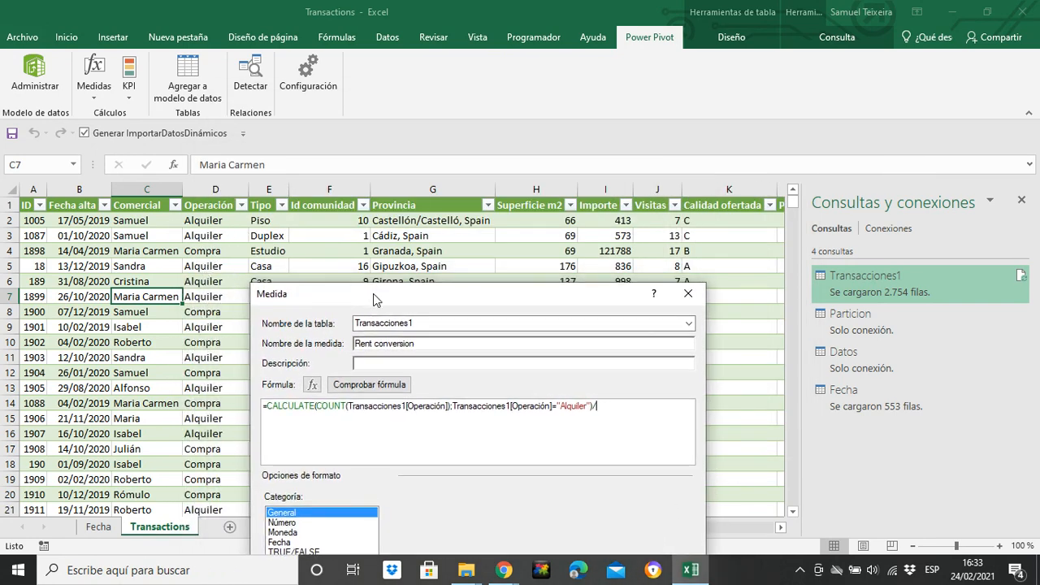
{"action": "left_click_drag", "start_coordinate": [374, 300], "coordinate": [332, 394]}
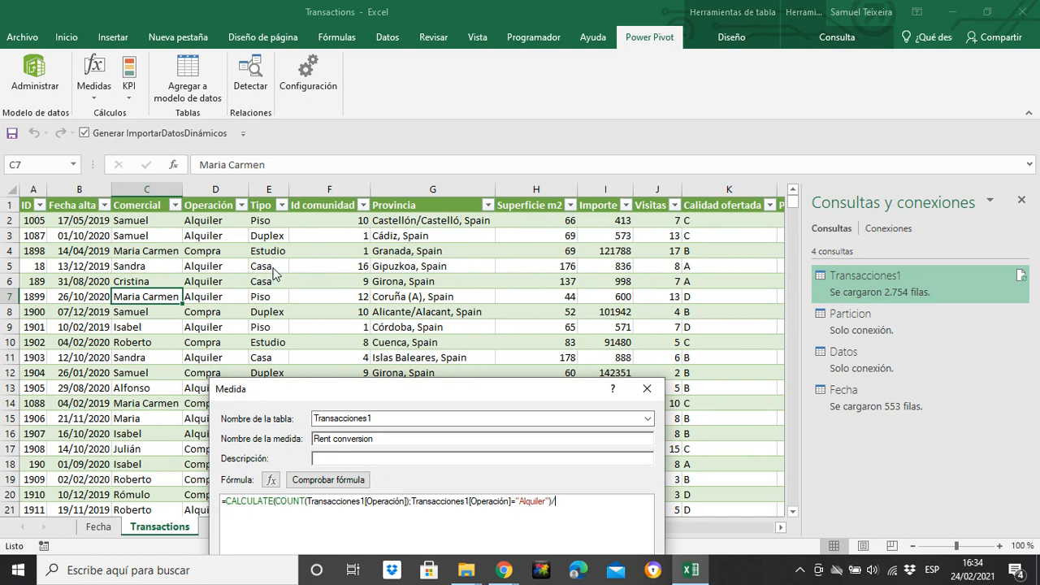
{"action": "left_click_drag", "start_coordinate": [340, 393], "coordinate": [333, 264]}
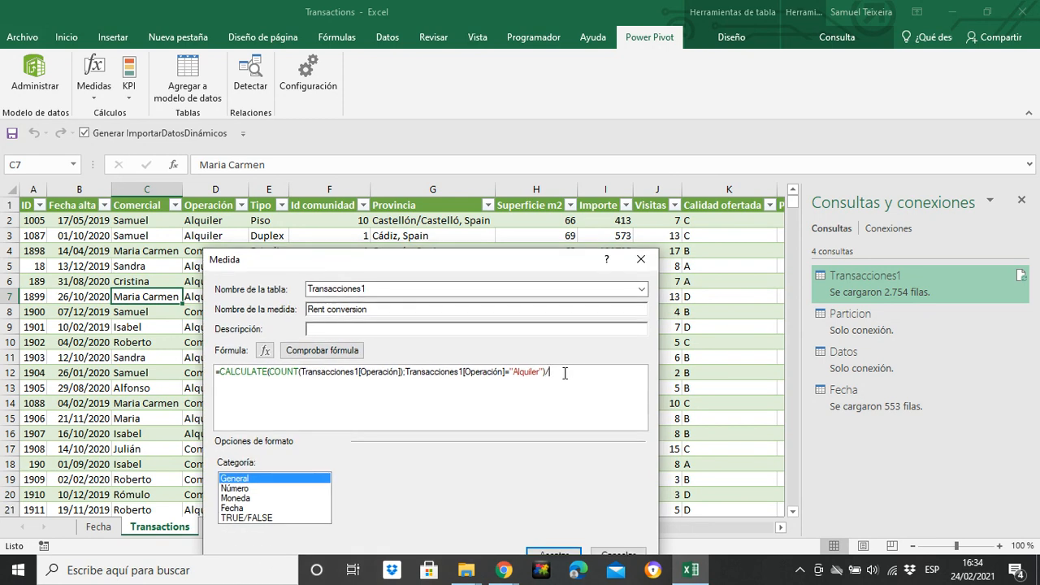
Step: Append CALCULATE(SUM( after the division sign to start the denominator
{"action": "type", "text": "calc"}
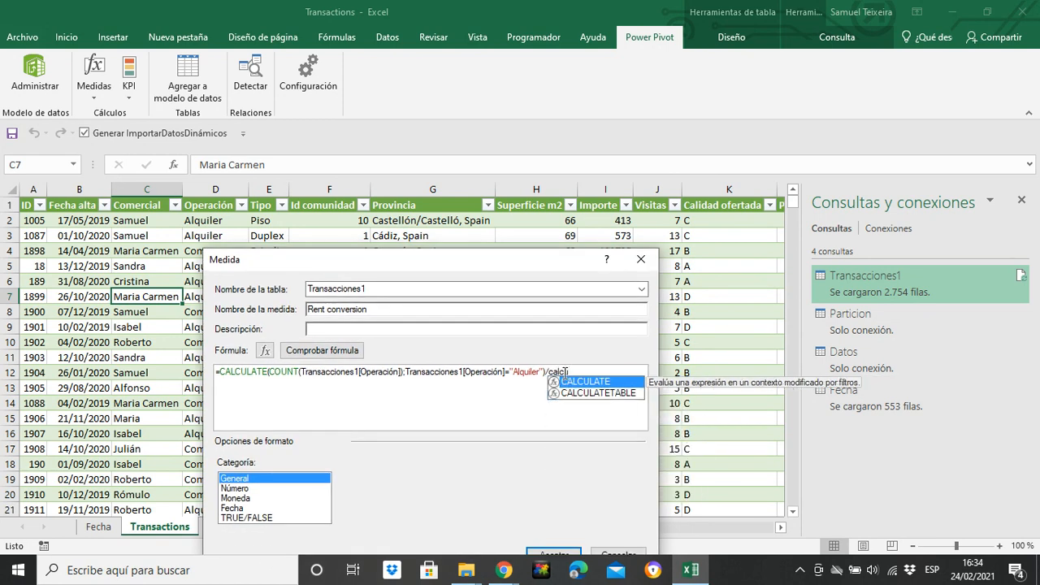
{"action": "type", "text": "ul"}
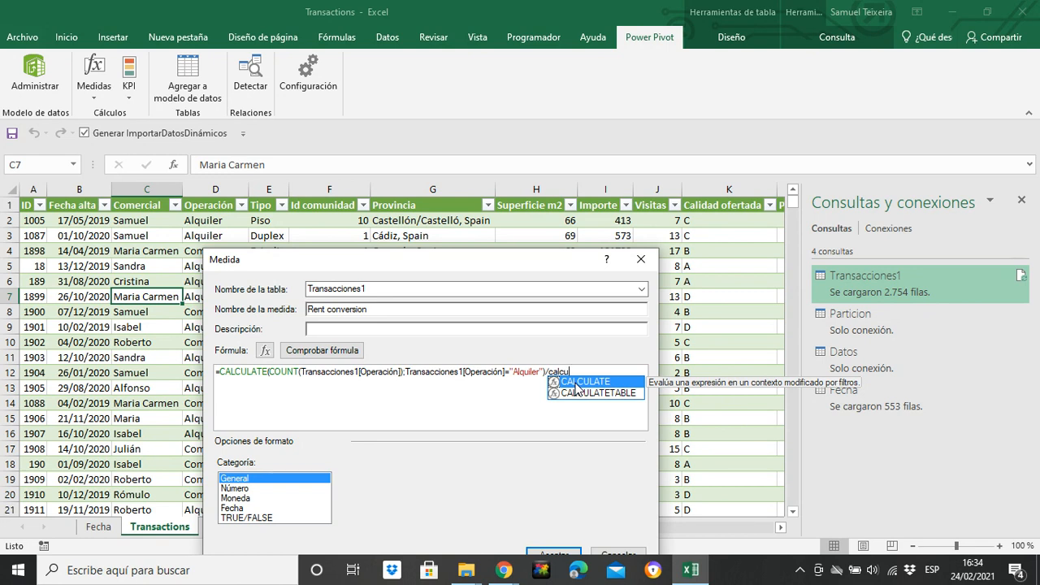
{"action": "double_click", "coordinate": [576, 382]}
{"action": "type", "text": "sum"}
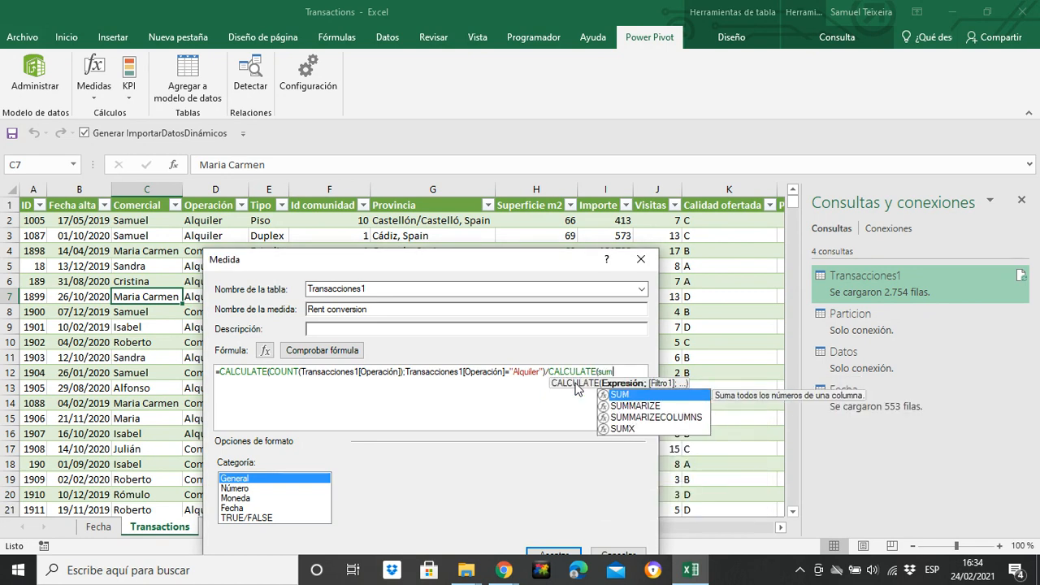
{"action": "double_click", "coordinate": [623, 395]}
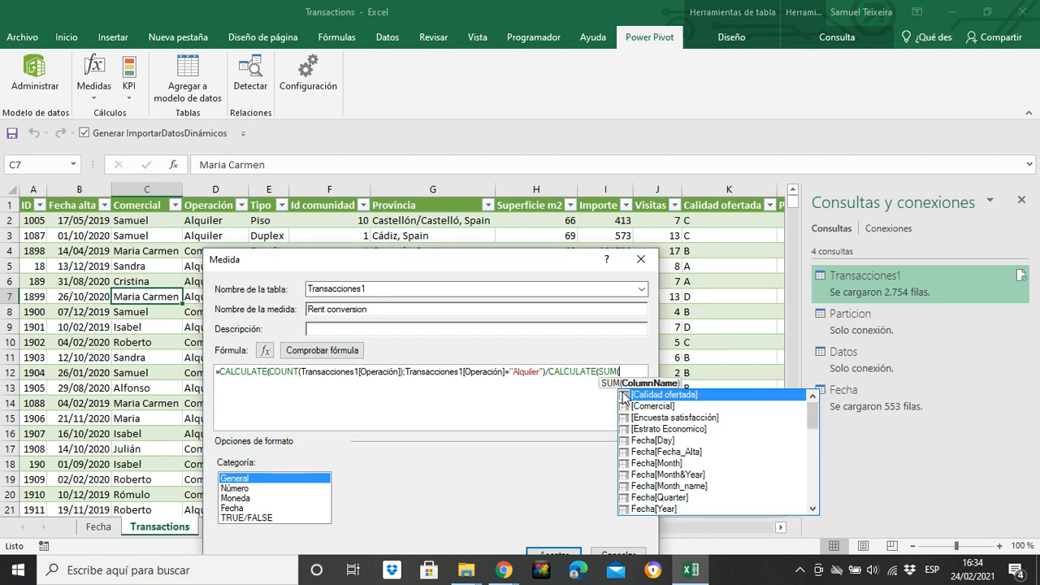
Step: Enter Transacciones1[Visitas] as the SUM column, close SUM and add a separator
{"action": "type", "text": "tran"}
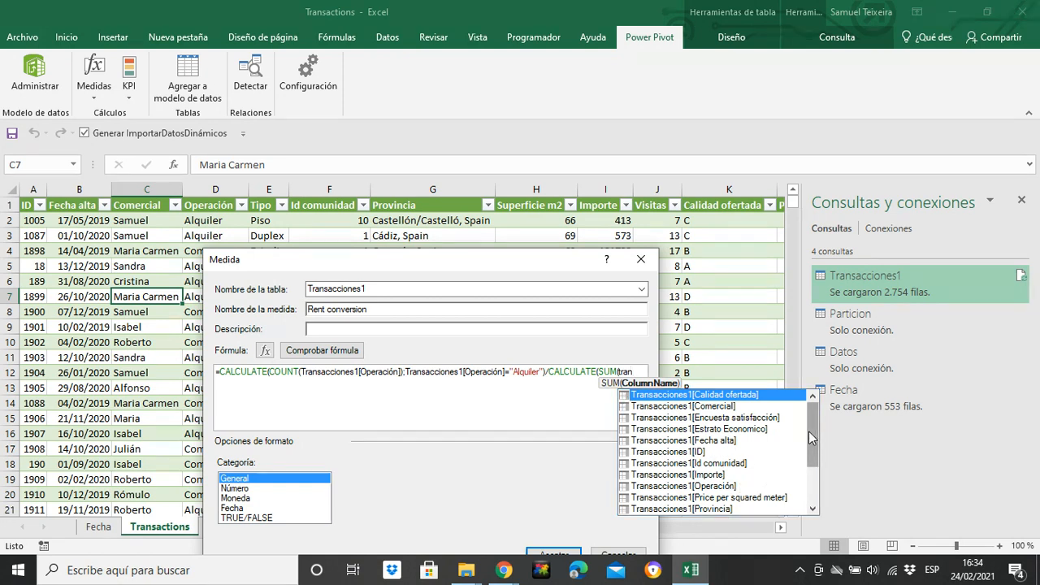
{"action": "left_click_drag", "start_coordinate": [808, 431], "coordinate": [810, 460]}
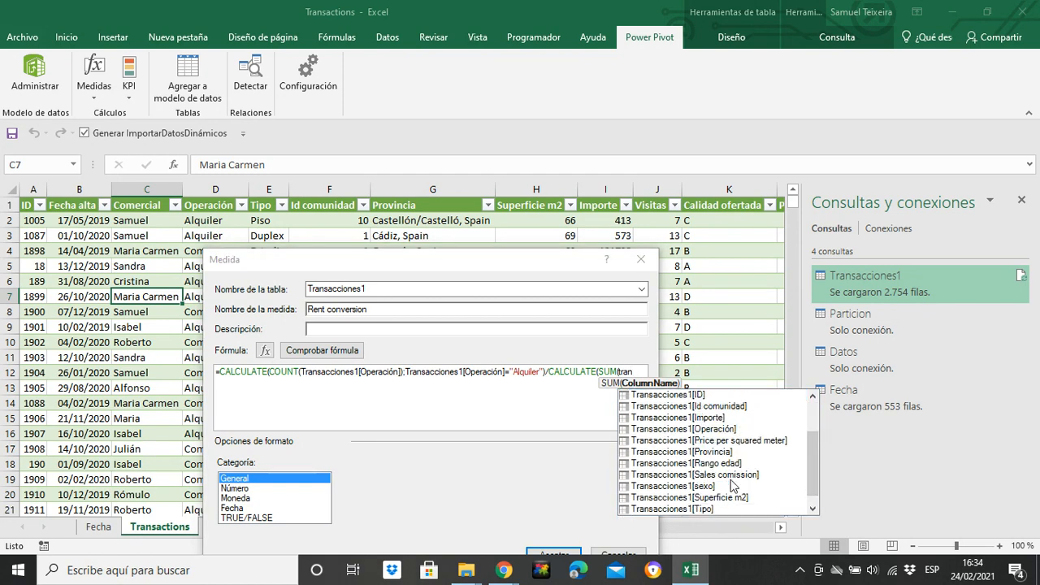
{"action": "mouse_move", "coordinate": [808, 456]}
{"action": "left_mouse_down"}
{"action": "mouse_move", "coordinate": [808, 426]}
{"action": "mouse_move", "coordinate": [808, 469]}
{"action": "left_mouse_up"}
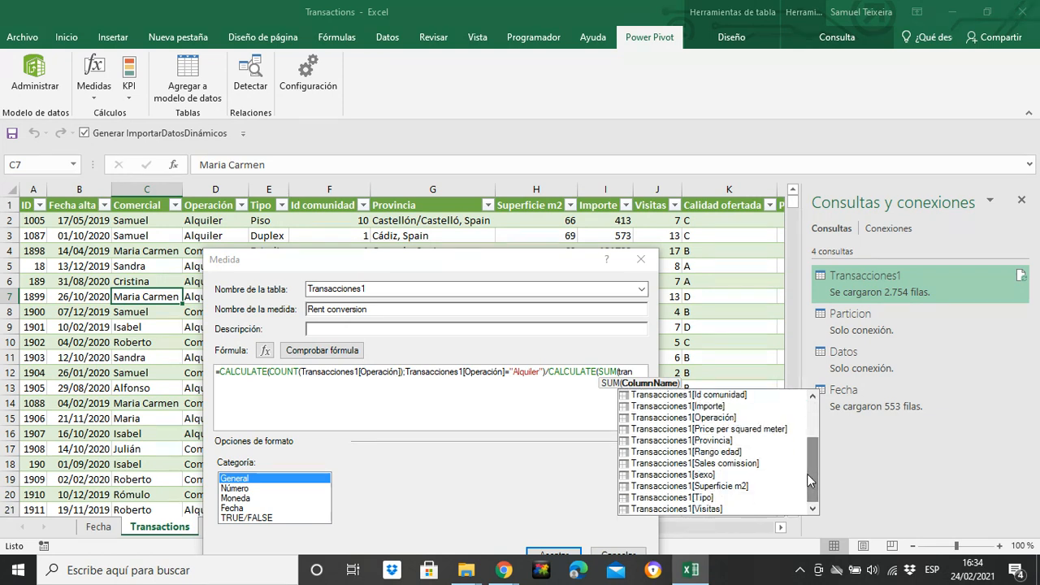
{"action": "double_click", "coordinate": [719, 508]}
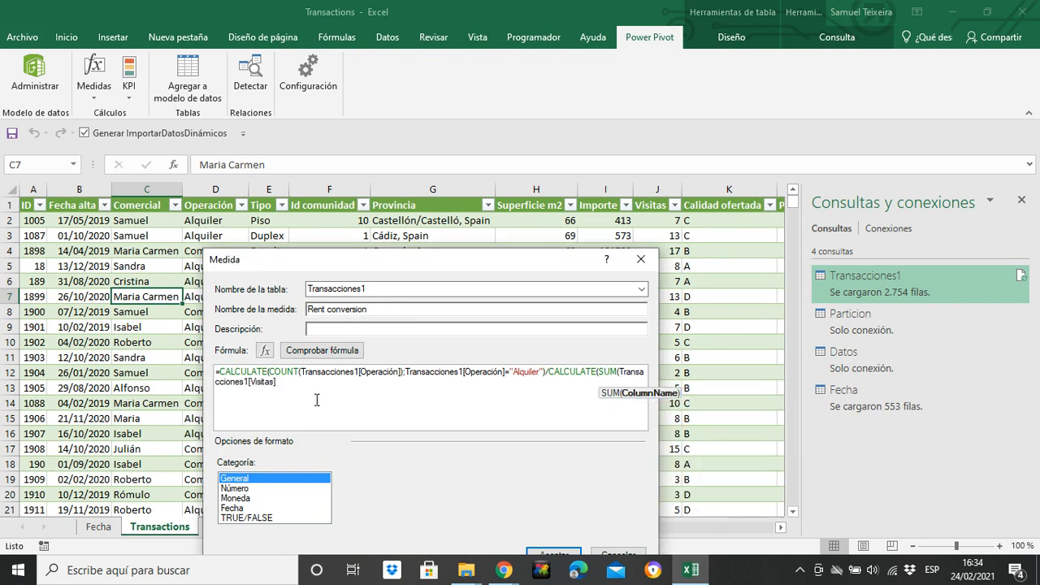
{"action": "type", "text": ");"}
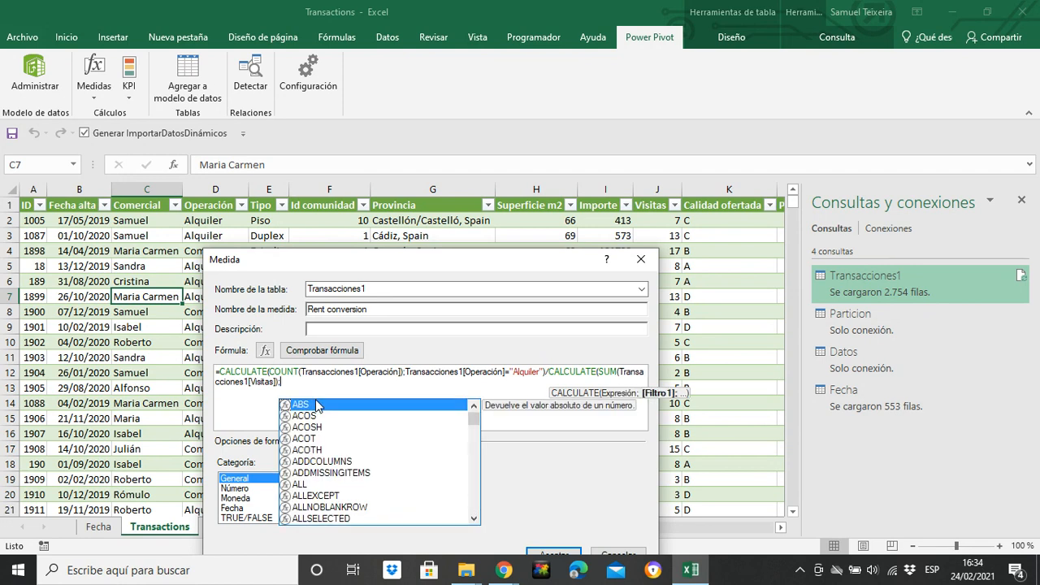
{"action": "type", "text": "tra"}
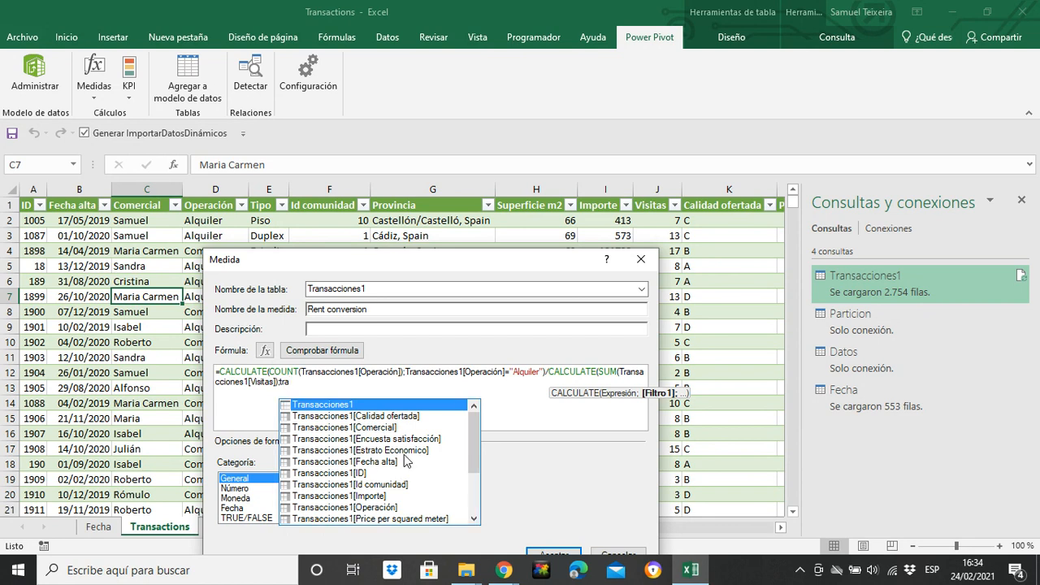
Step: Add the filter Transacciones1[Operación]="Alquiler" and close the second CALCULATE
{"action": "double_click", "coordinate": [380, 507]}
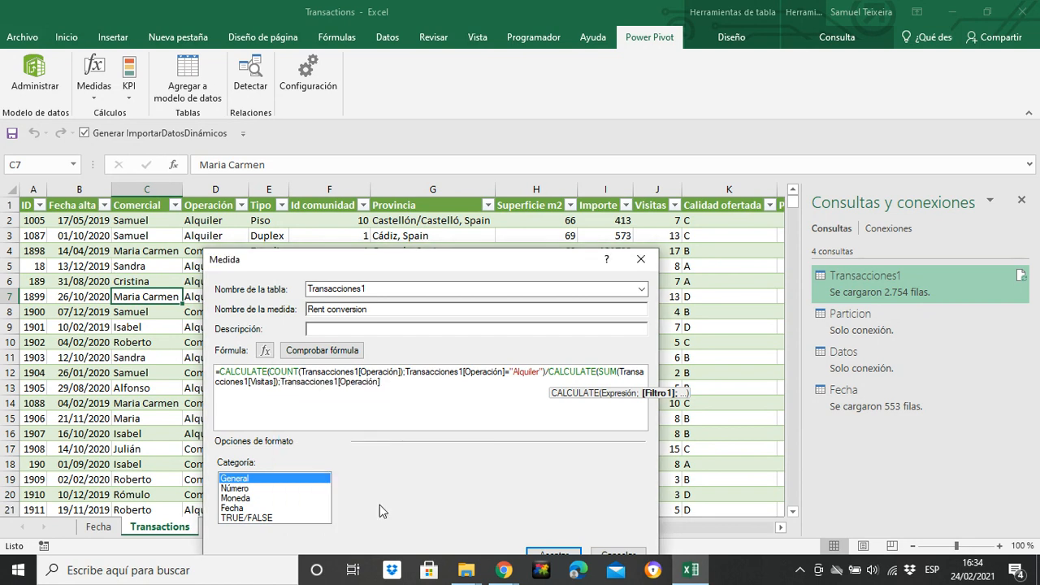
{"action": "type", "text": "=\"Alquiler\")"}
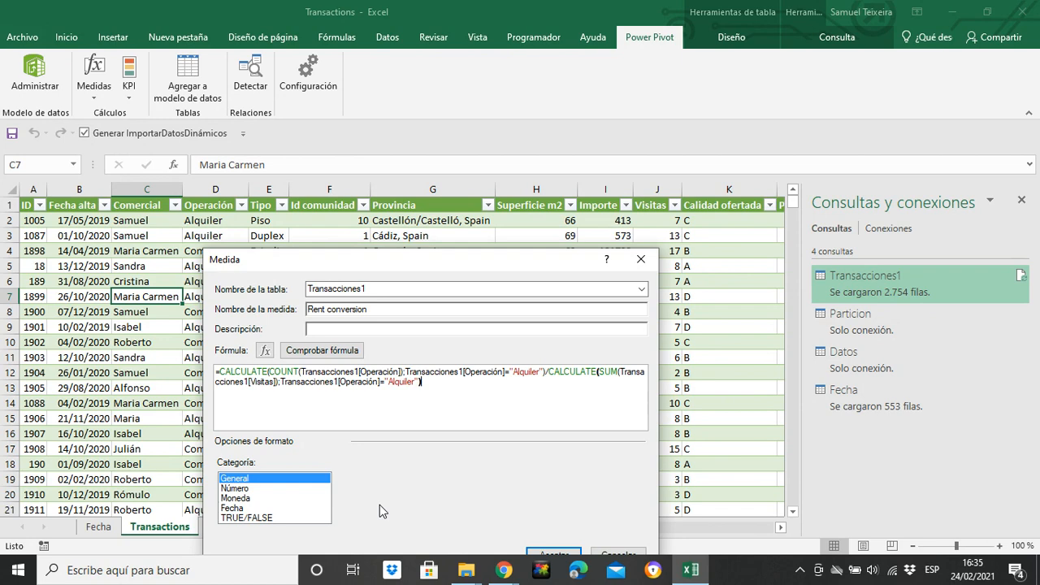
{"action": "type", "text": "\""}
{"action": "type", "text": "100"}
Step: Multiply the result by 100, check the formula and save the Rent conversion measure
{"action": "left_click_drag", "start_coordinate": [472, 256], "coordinate": [511, 138]}
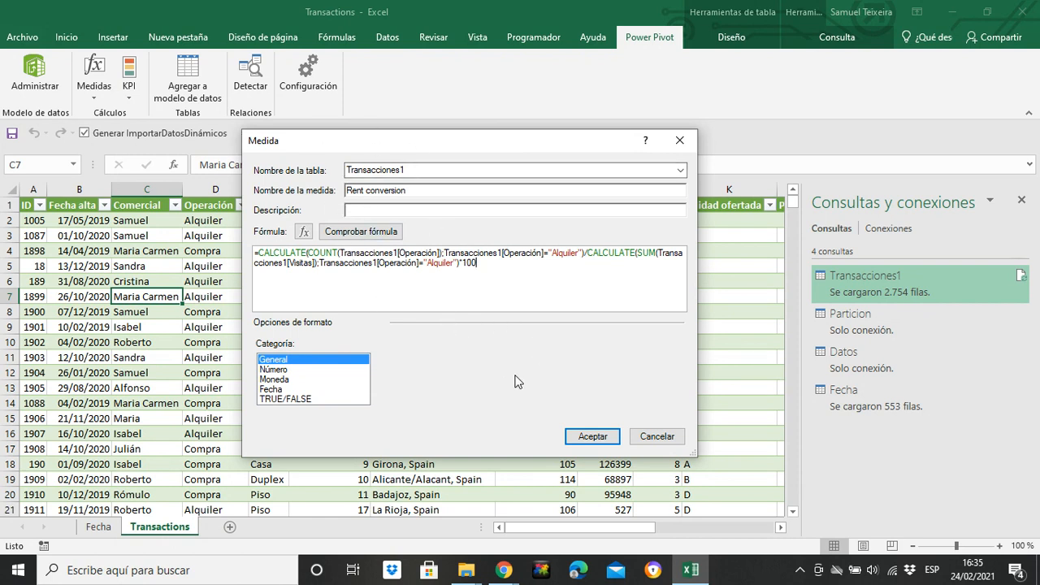
{"action": "left_click", "coordinate": [357, 237]}
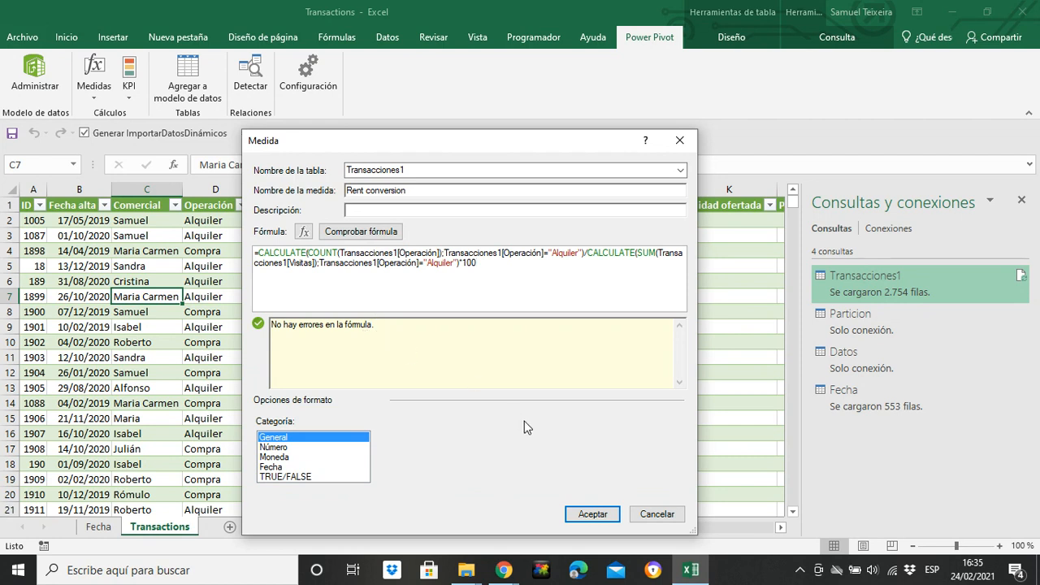
{"action": "left_click", "coordinate": [598, 514]}
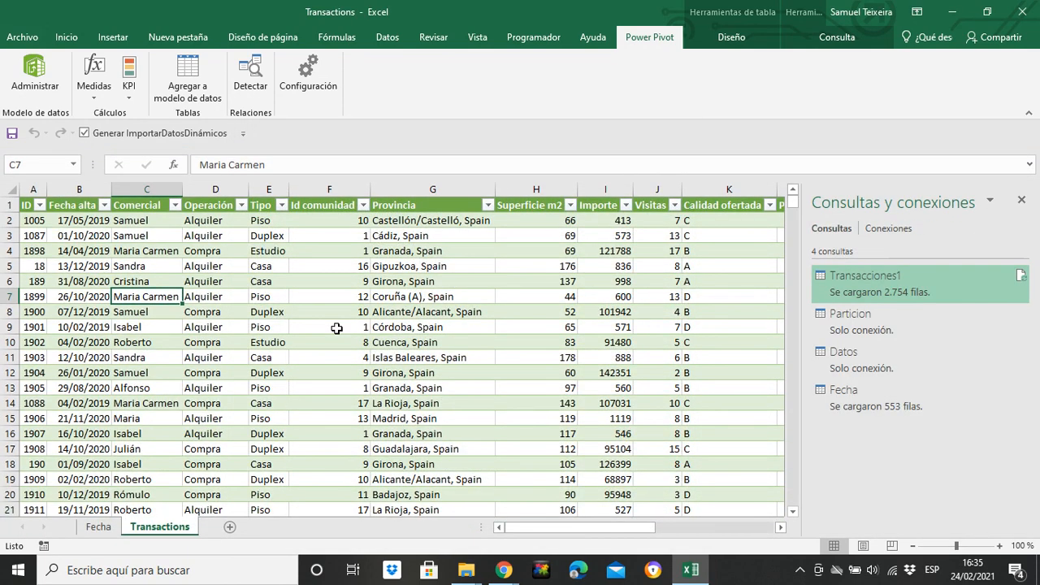
{"action": "left_click", "coordinate": [99, 99]}
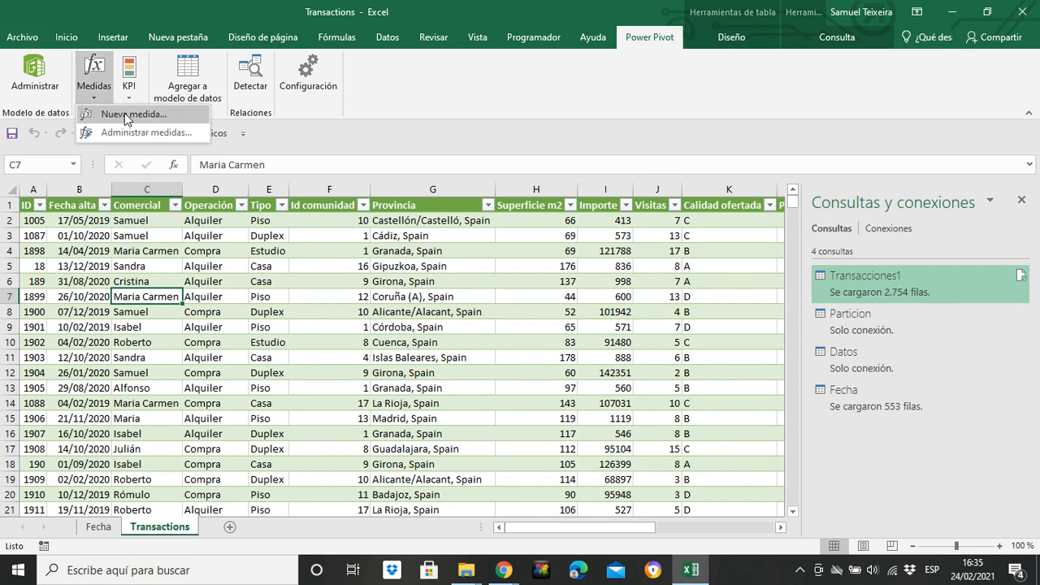
{"action": "left_click", "coordinate": [126, 115]}
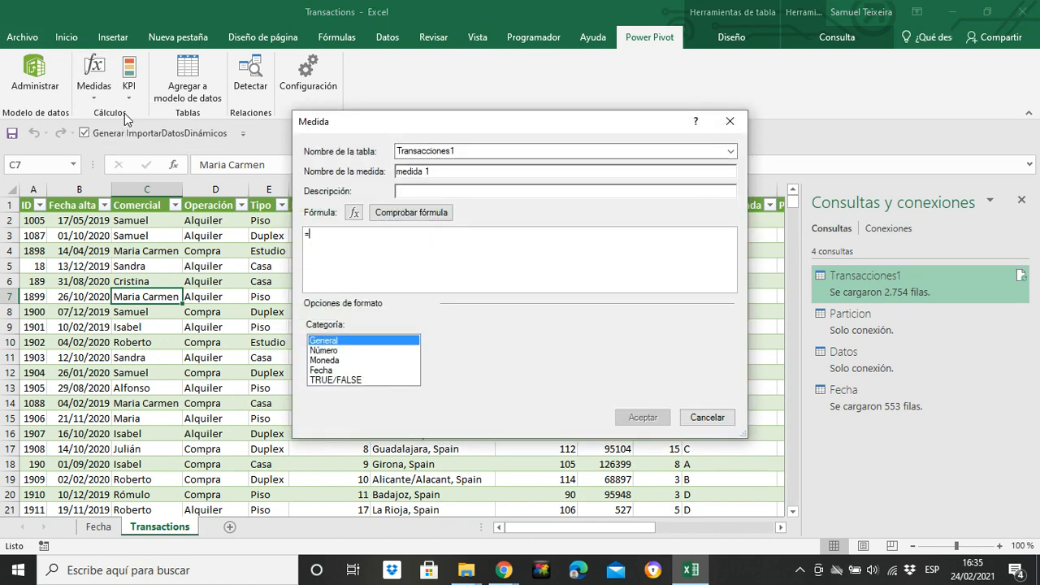
{"action": "left_click_drag", "start_coordinate": [439, 172], "coordinate": [398, 188]}
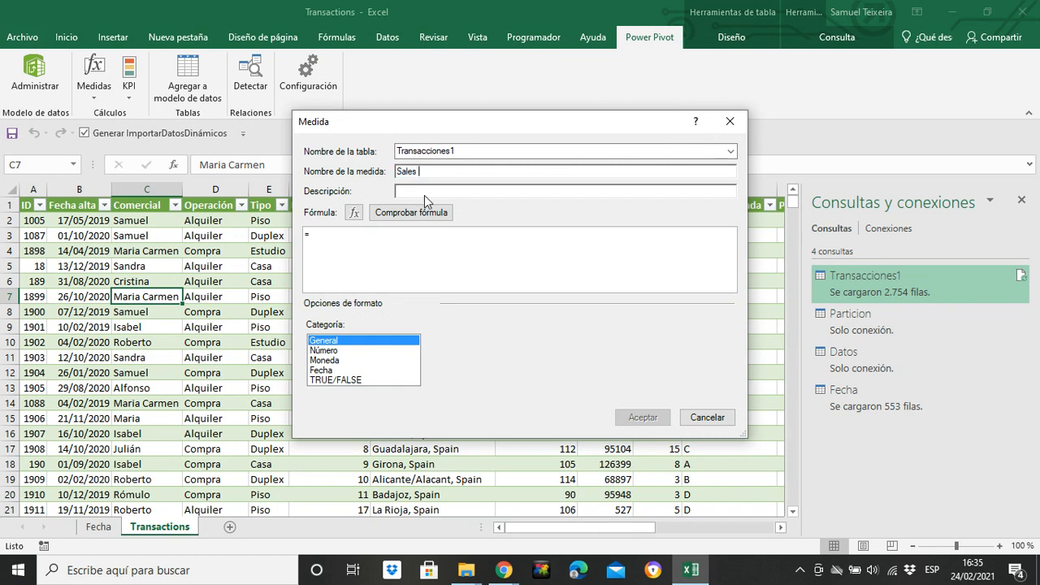
{"action": "type", "text": "Sales conversion"}
{"action": "left_click", "coordinate": [351, 231]}
{"action": "left_click", "coordinate": [729, 121]}
Step: Open the Rent conversion measure for editing and copy its formula
{"action": "left_click", "coordinate": [97, 99]}
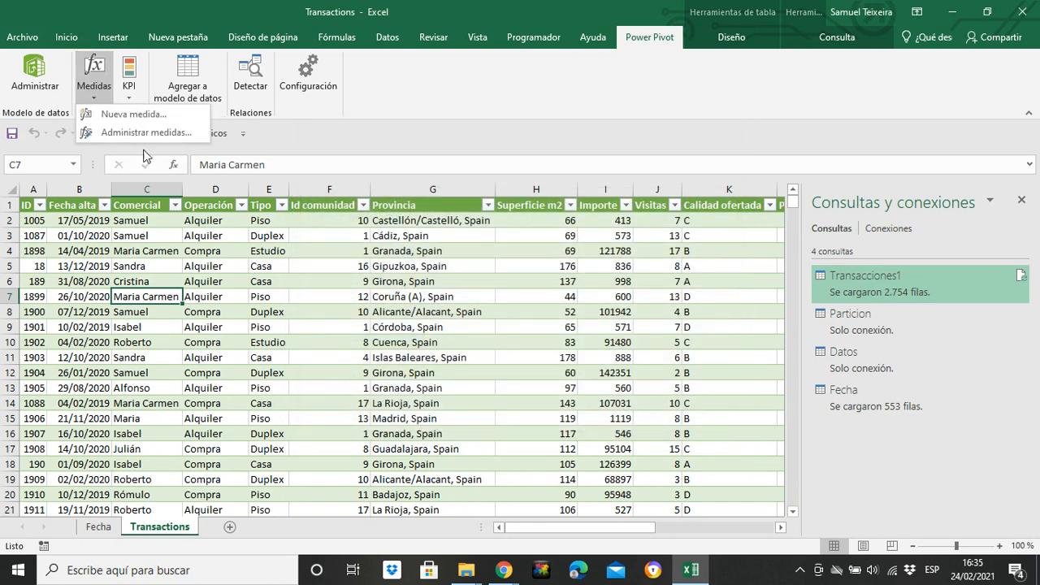
{"action": "left_click", "coordinate": [176, 133]}
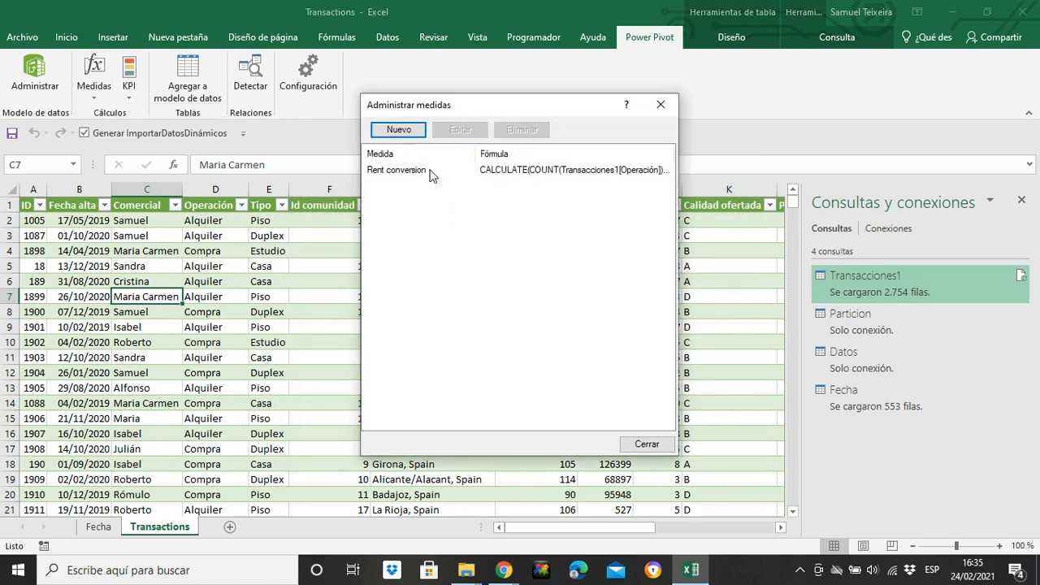
{"action": "left_click", "coordinate": [429, 171]}
{"action": "left_click", "coordinate": [436, 133]}
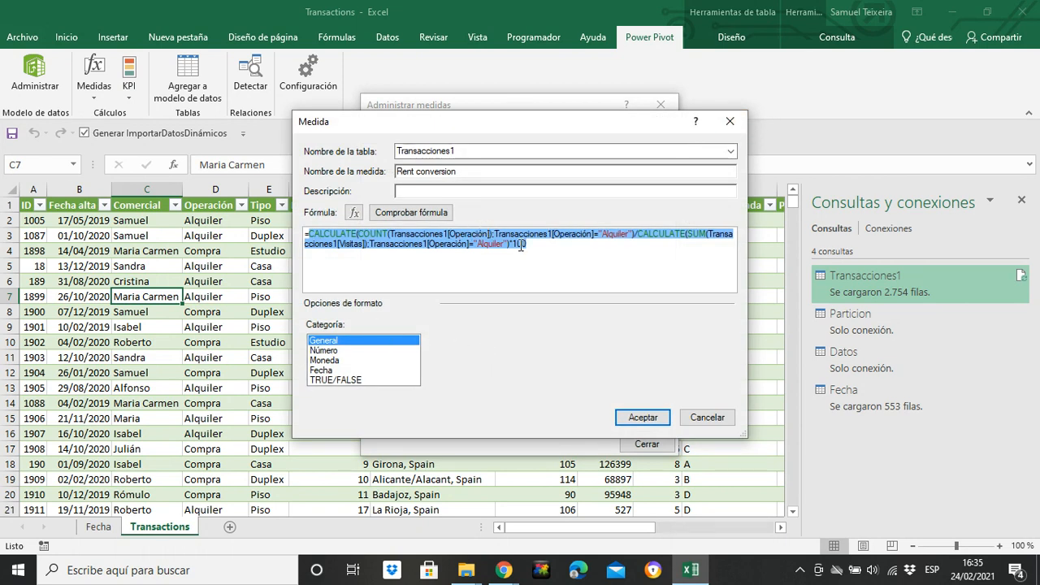
{"action": "left_click", "coordinate": [729, 121]}
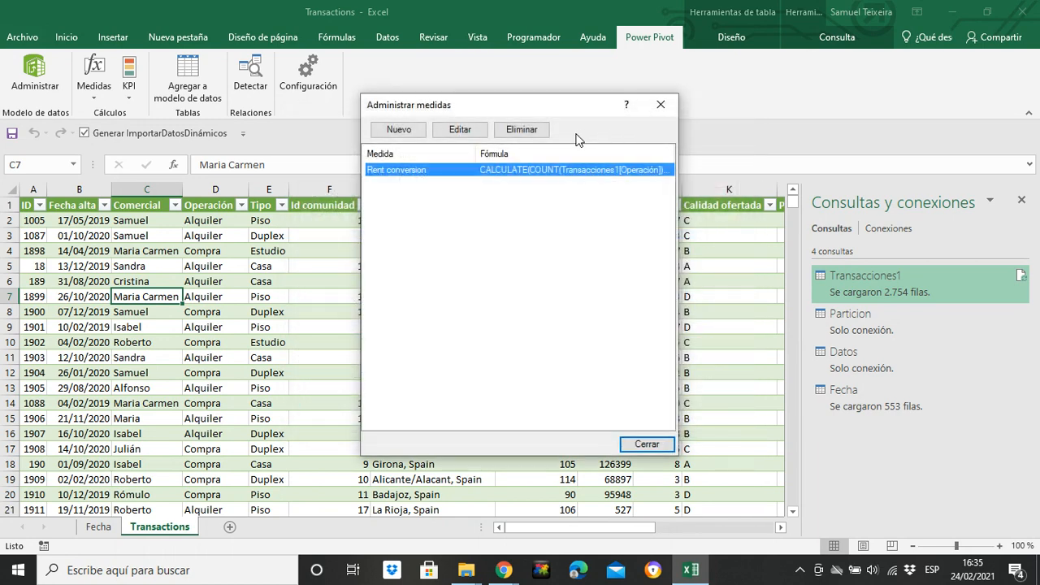
Step: Create a new measure with the copied formula and set its first filter value to "Compra"
{"action": "left_click", "coordinate": [399, 130]}
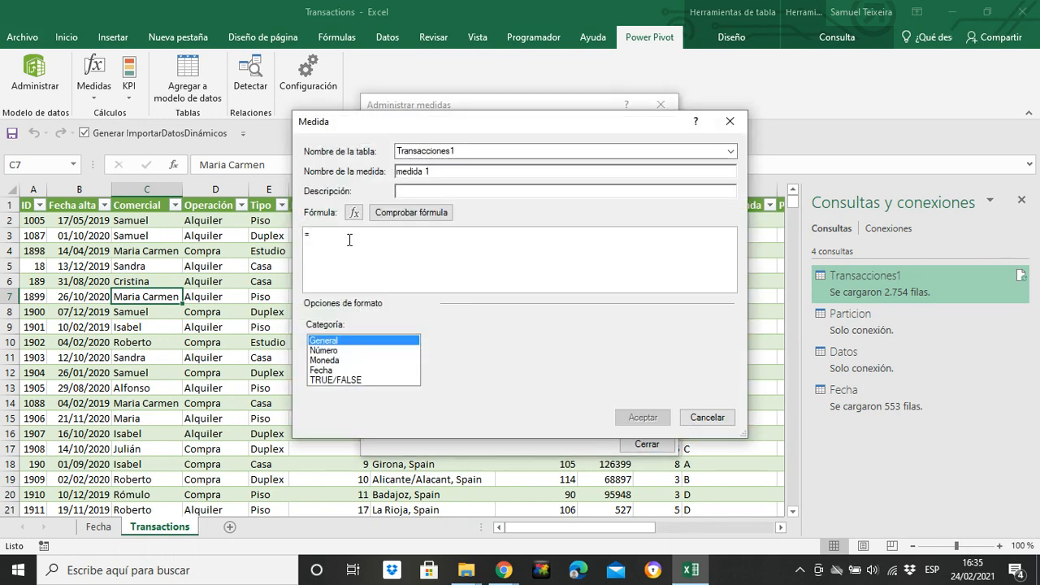
{"action": "type", "text": "CALCULATE(COUNT(Transacciones1[Operación]);Transacciones1[Operación]=\"Alquiler\")/CALCULATE(SUM(Transacciones1[Visitas]);Transacciones1[Operación]=\"Alquiler\")*100"}
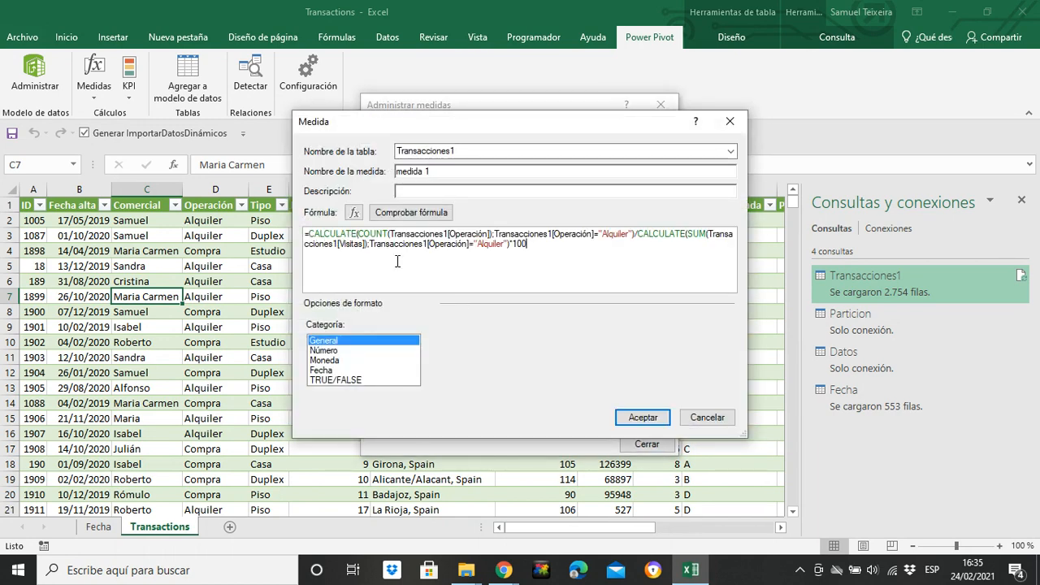
{"action": "left_click", "coordinate": [628, 235]}
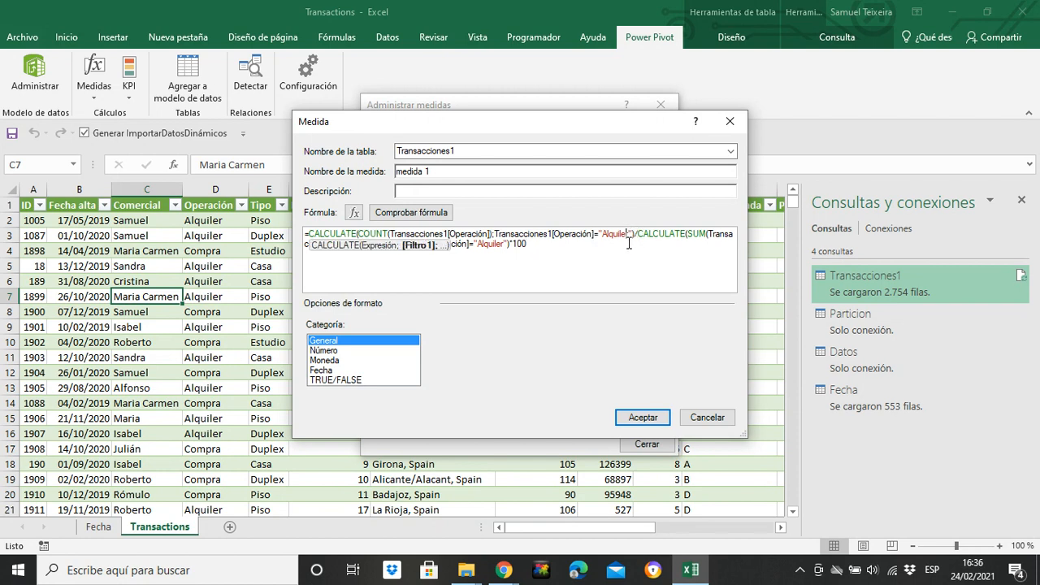
{"action": "key", "text": "BackSpace"}
{"action": "key", "text": "BackSpace"}
{"action": "key", "text": "BackSpace"}
{"action": "key", "text": "BackSpace"}
{"action": "key", "text": "BackSpace"}
{"action": "key", "text": "BackSpace"}
{"action": "key", "text": "BackSpace"}
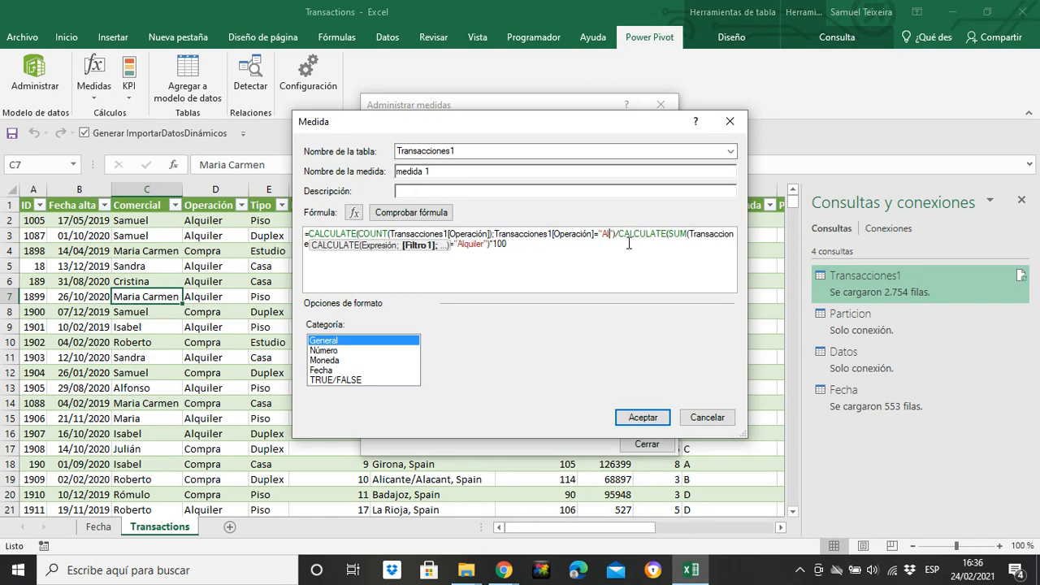
{"action": "key", "text": "BackSpace"}
{"action": "type", "text": "Compr"}
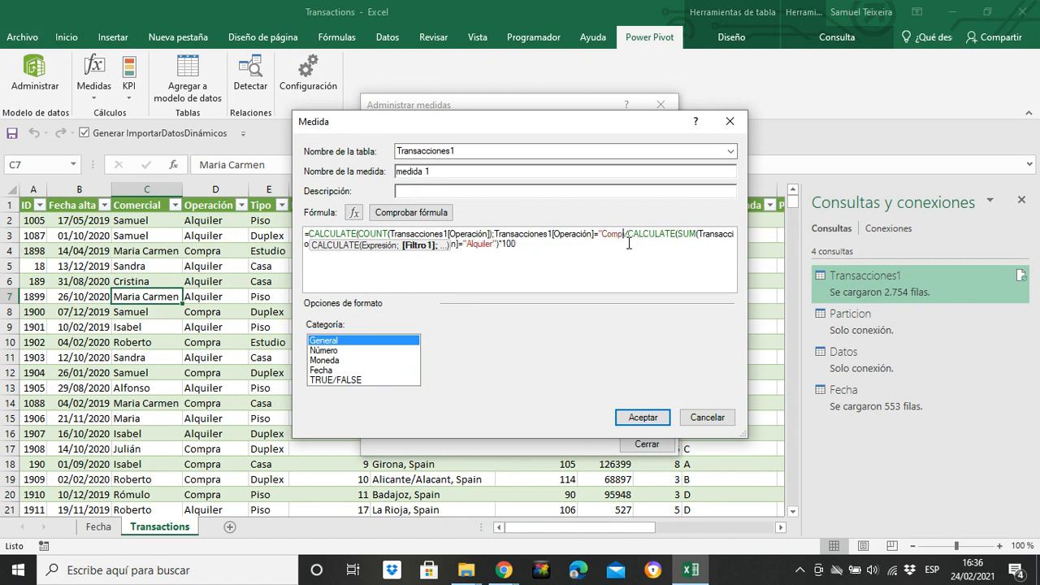
{"action": "type", "text": "a"}
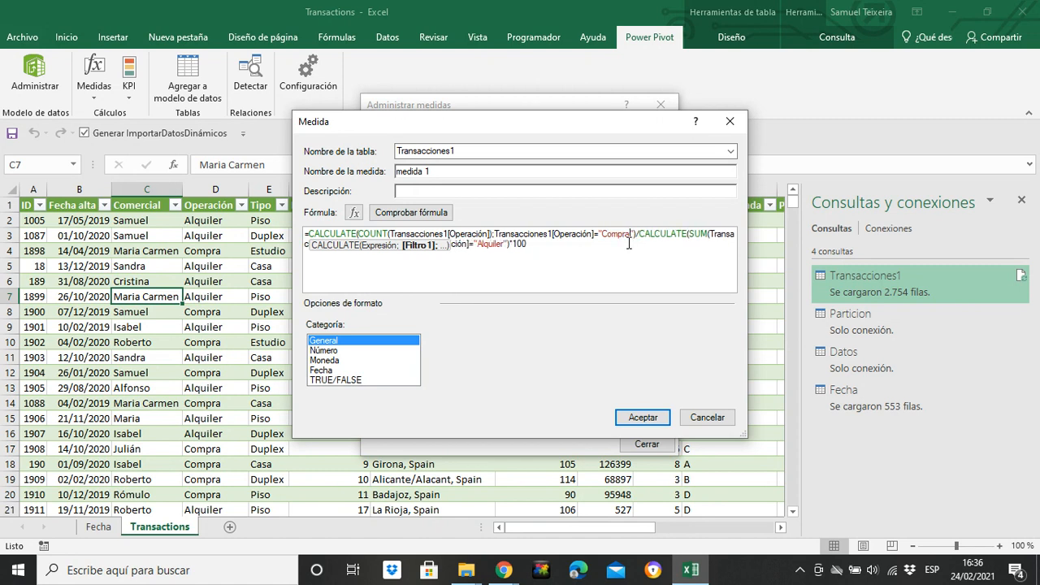
Step: Change the second CALCULATE filter value from Alquiler to "Compra" and check the formula
{"action": "left_click", "coordinate": [503, 244]}
{"action": "key", "text": "BackSpace"}
{"action": "key", "text": "BackSpace"}
{"action": "key", "text": "BackSpace"}
{"action": "key", "text": "BackSpace"}
{"action": "key", "text": "BackSpace"}
{"action": "key", "text": "BackSpace"}
{"action": "key", "text": "BackSpace"}
{"action": "key", "text": "BackSpace"}
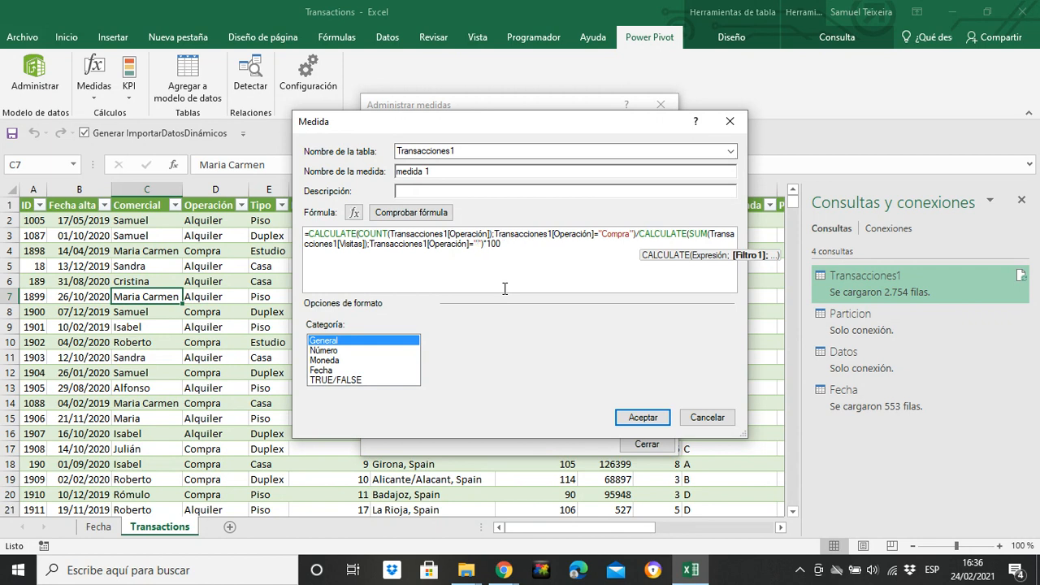
{"action": "type", "text": "Compra"}
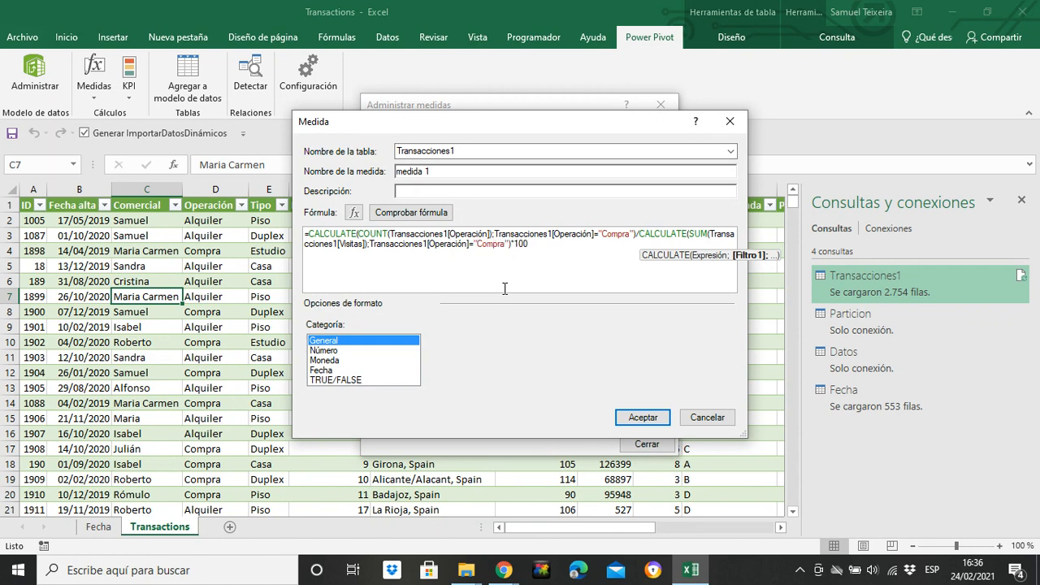
{"action": "left_click", "coordinate": [407, 213]}
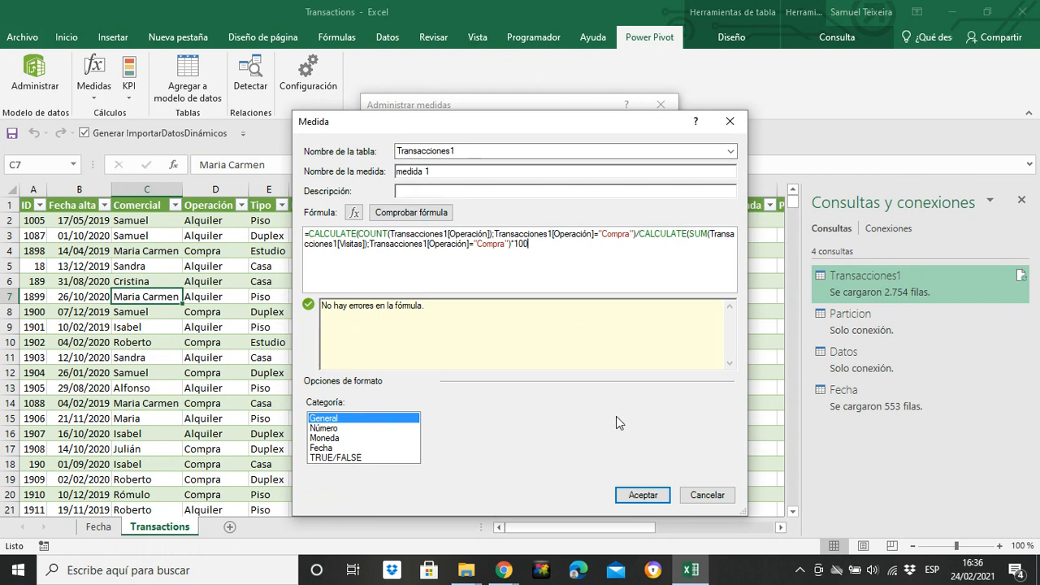
Step: Name the measure "Sales conversion", save it and close the measure manager
{"action": "left_click_drag", "start_coordinate": [437, 171], "coordinate": [397, 171]}
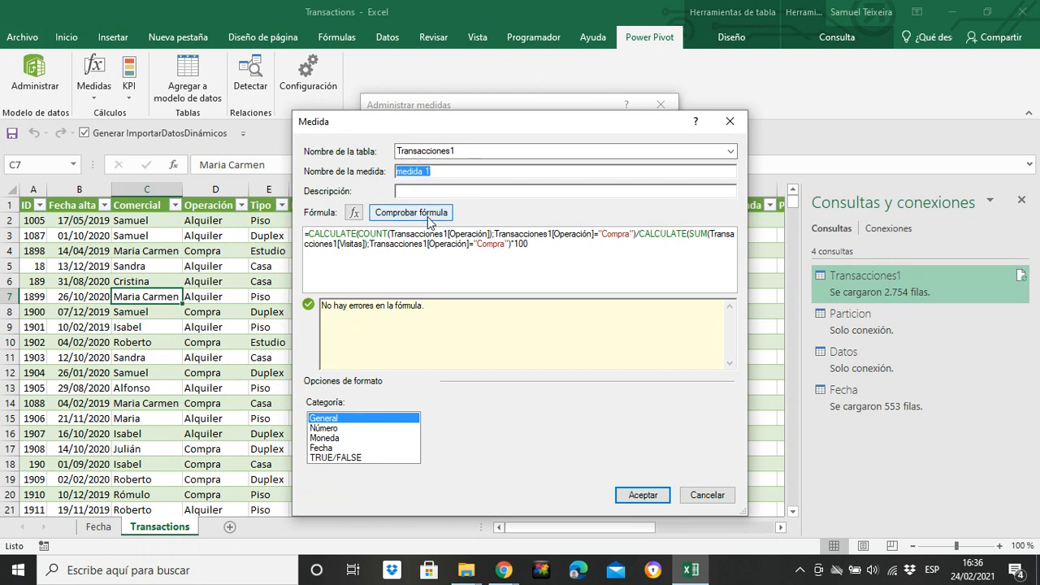
{"action": "key", "text": "BackSpace"}
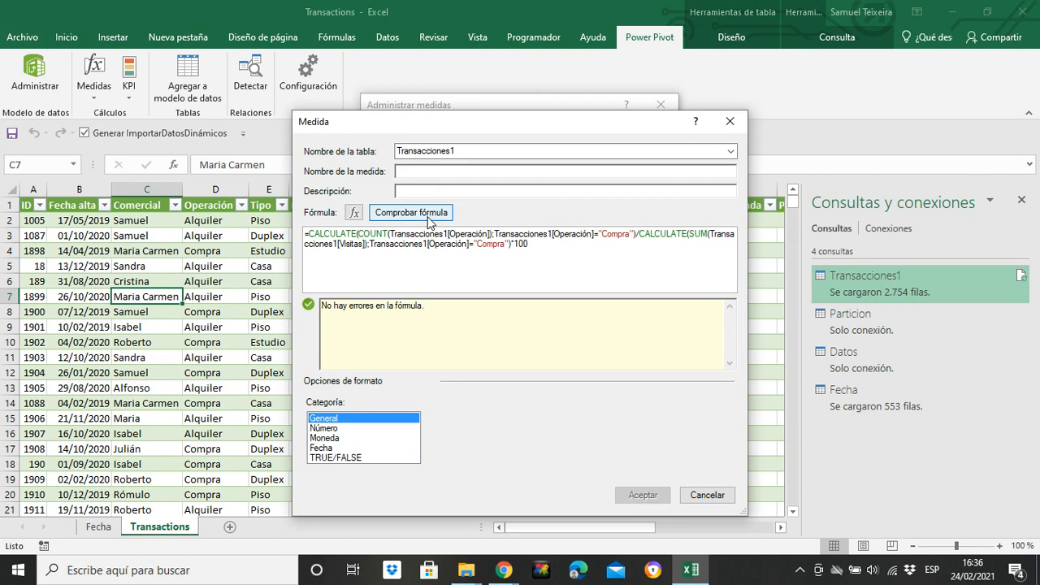
{"action": "type", "text": "Sales con"}
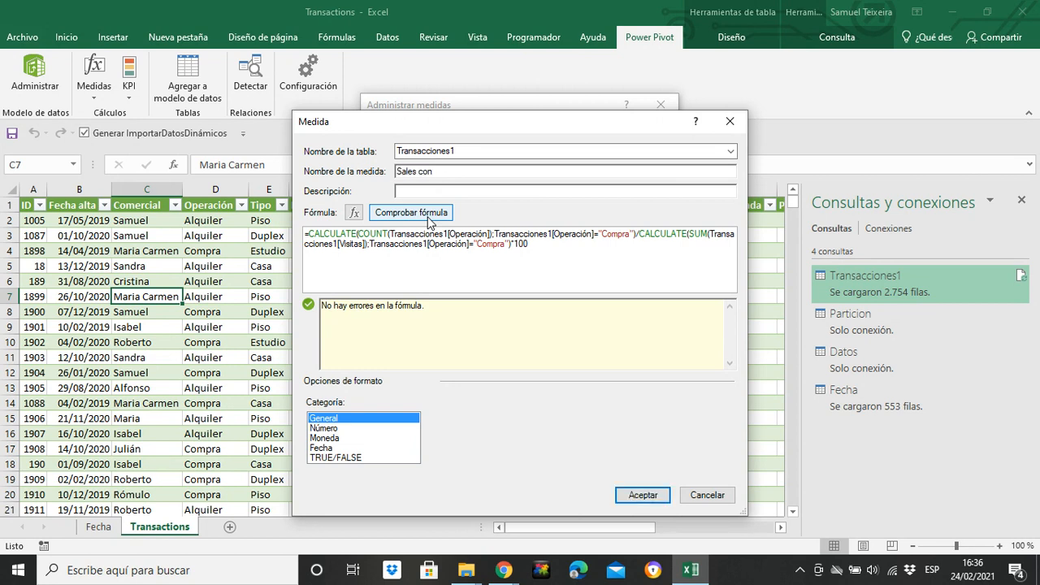
{"action": "type", "text": "version"}
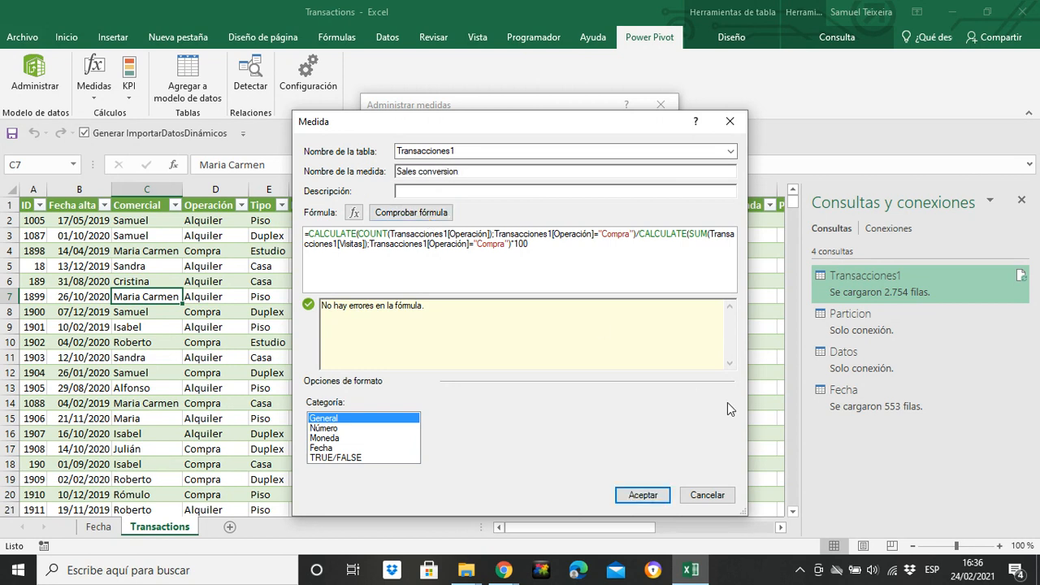
{"action": "left_click", "coordinate": [642, 495]}
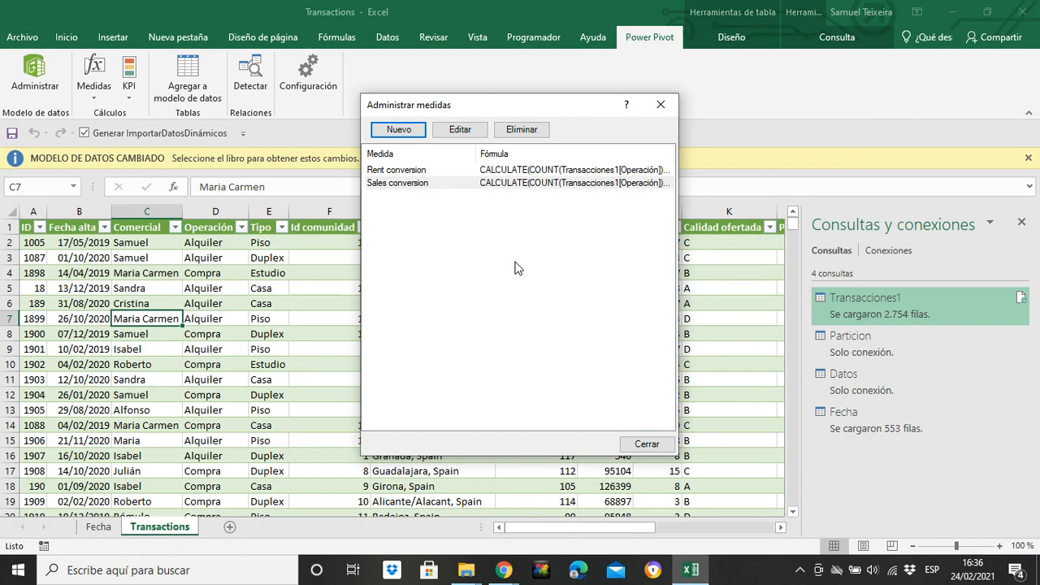
{"action": "left_click", "coordinate": [659, 107]}
Step: Create a new measure in Transacciones1 named "Percentage of A quality"
{"action": "left_click_drag", "start_coordinate": [527, 527], "coordinate": [591, 534]}
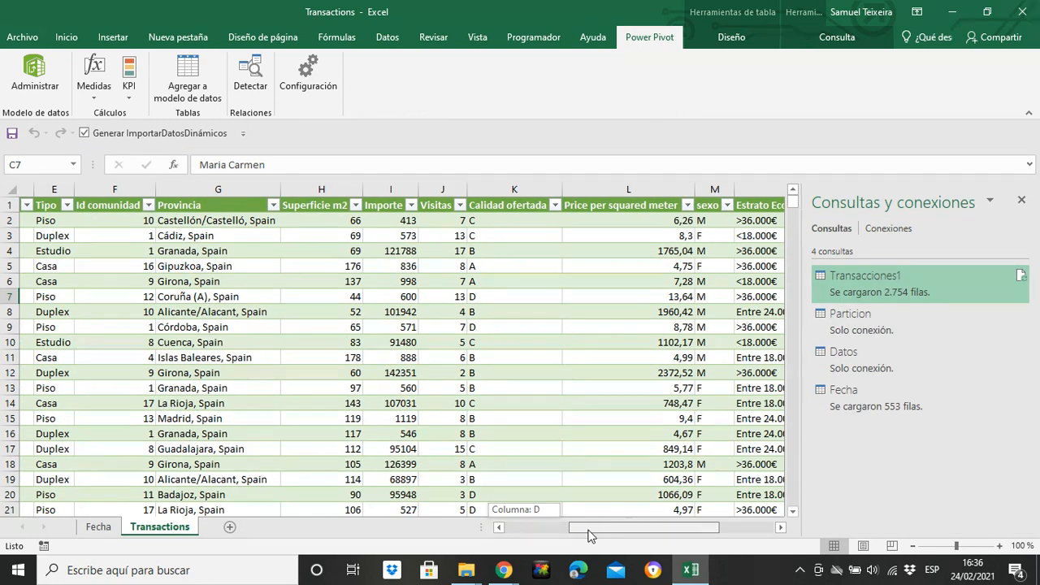
{"action": "left_click_drag", "start_coordinate": [590, 533], "coordinate": [591, 431]}
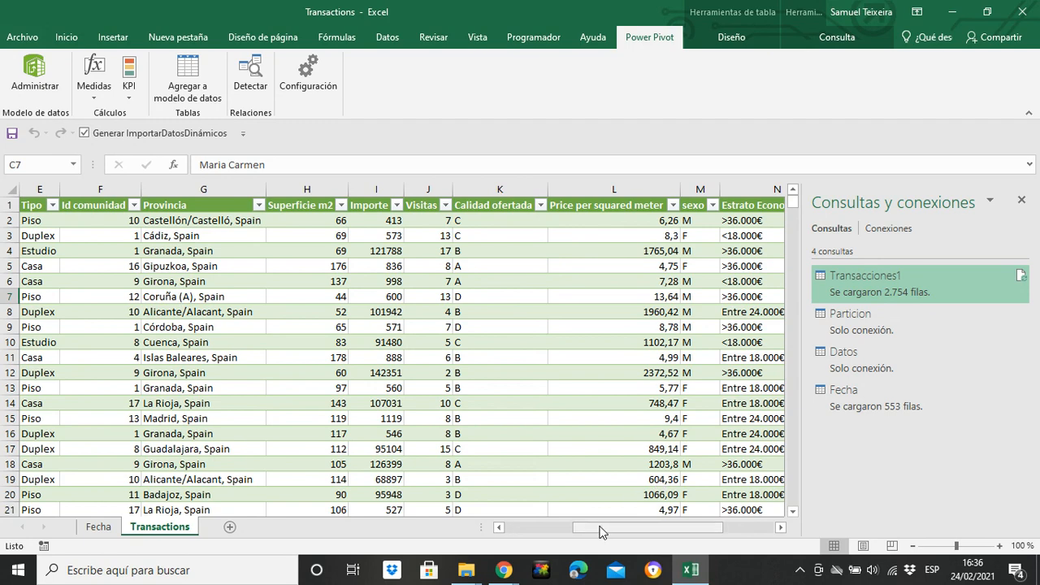
{"action": "left_click_drag", "start_coordinate": [601, 531], "coordinate": [585, 531]}
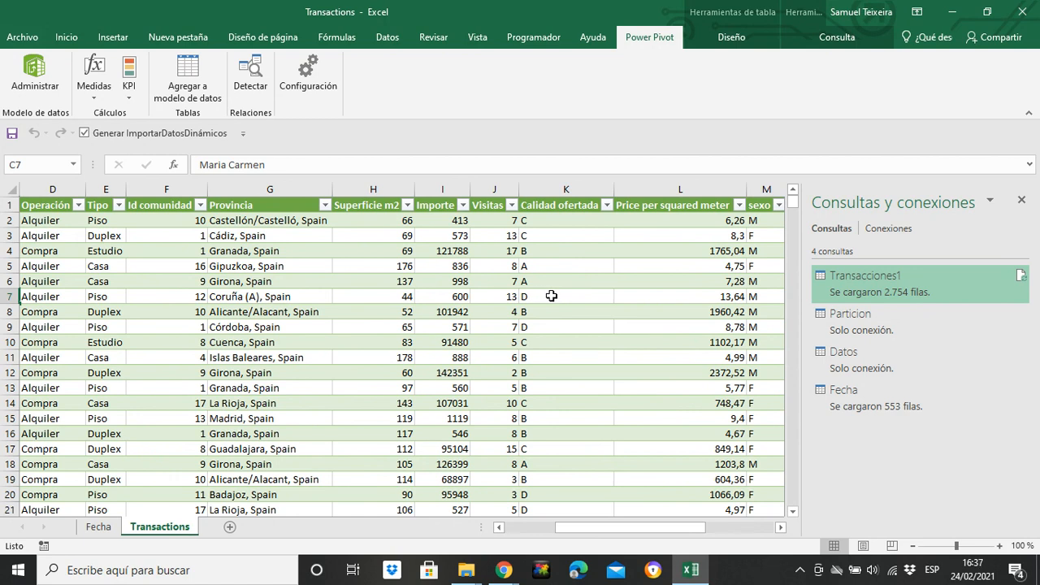
{"action": "left_click", "coordinate": [537, 329]}
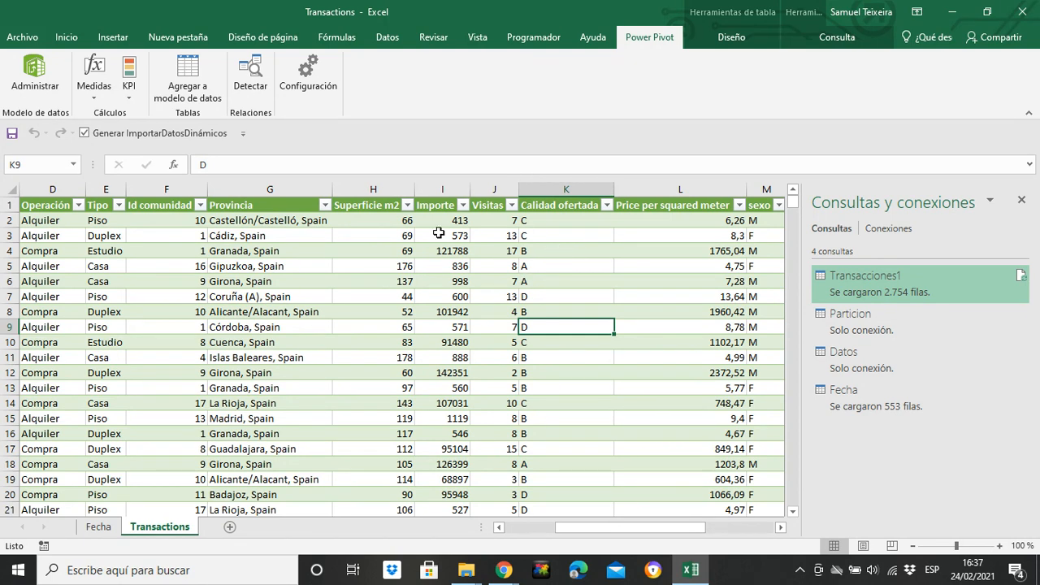
{"action": "left_click", "coordinate": [95, 83]}
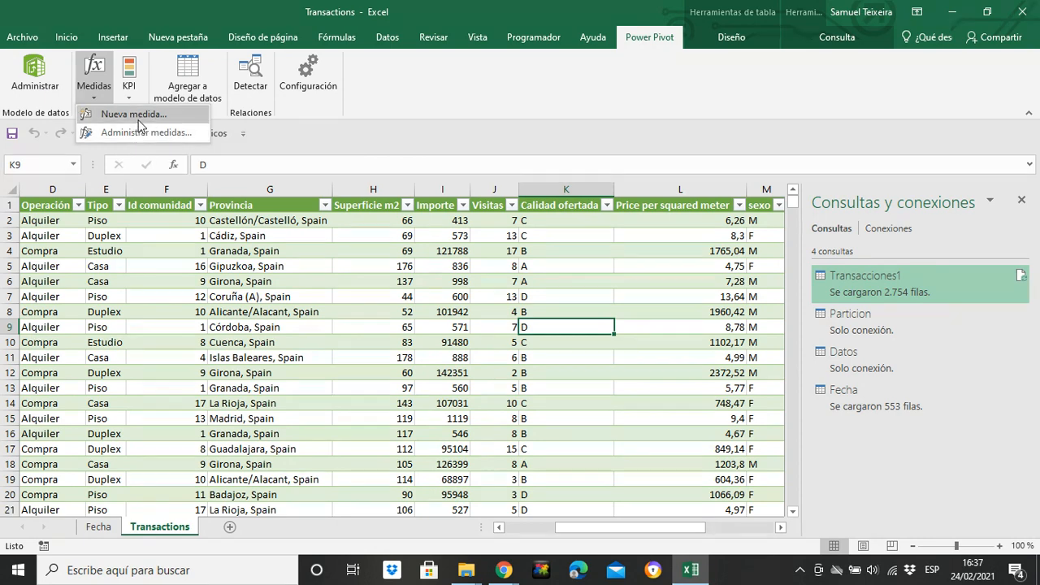
{"action": "left_click", "coordinate": [142, 116]}
{"action": "left_click", "coordinate": [440, 170]}
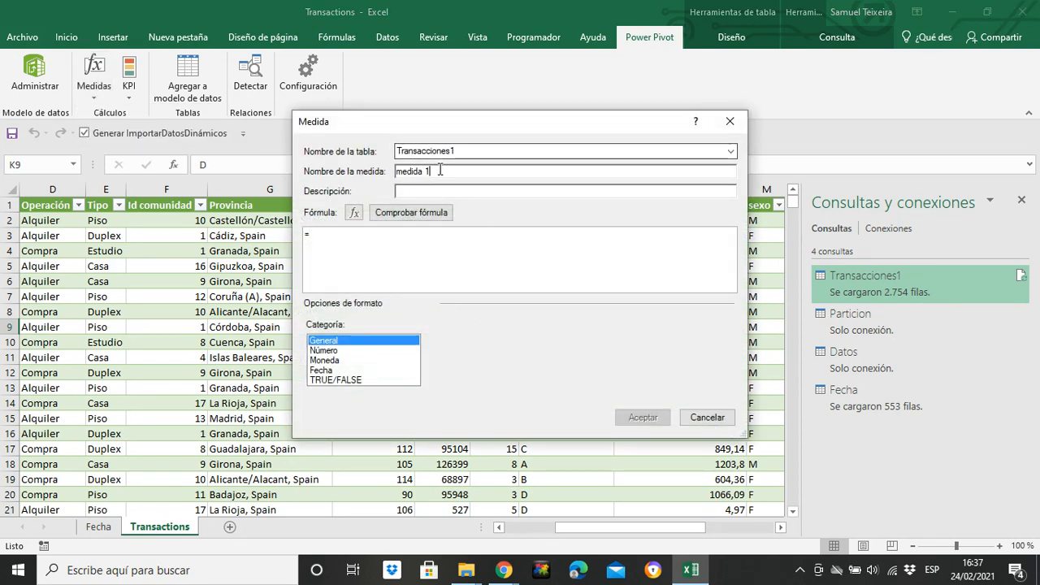
{"action": "key", "text": "BackSpace"}
{"action": "key", "text": "BackSpace"}
{"action": "key", "text": "BackSpace"}
{"action": "key", "text": "BackSpace"}
{"action": "key", "text": "BackSpace"}
{"action": "key", "text": "BackSpace"}
{"action": "key", "text": "BackSpace"}
{"action": "key", "text": "BackSpace"}
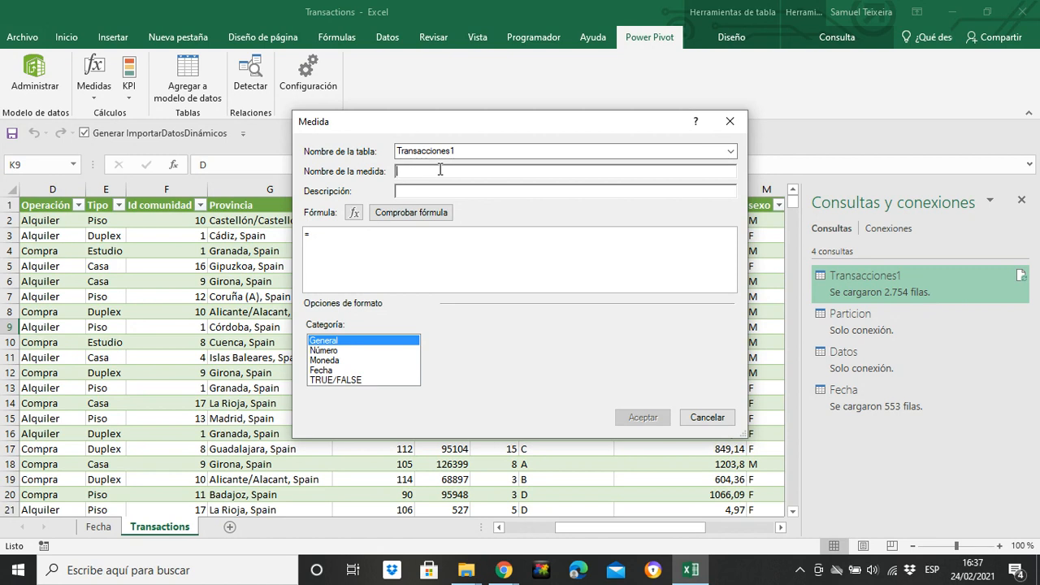
{"action": "type", "text": "Percentage of A quality"}
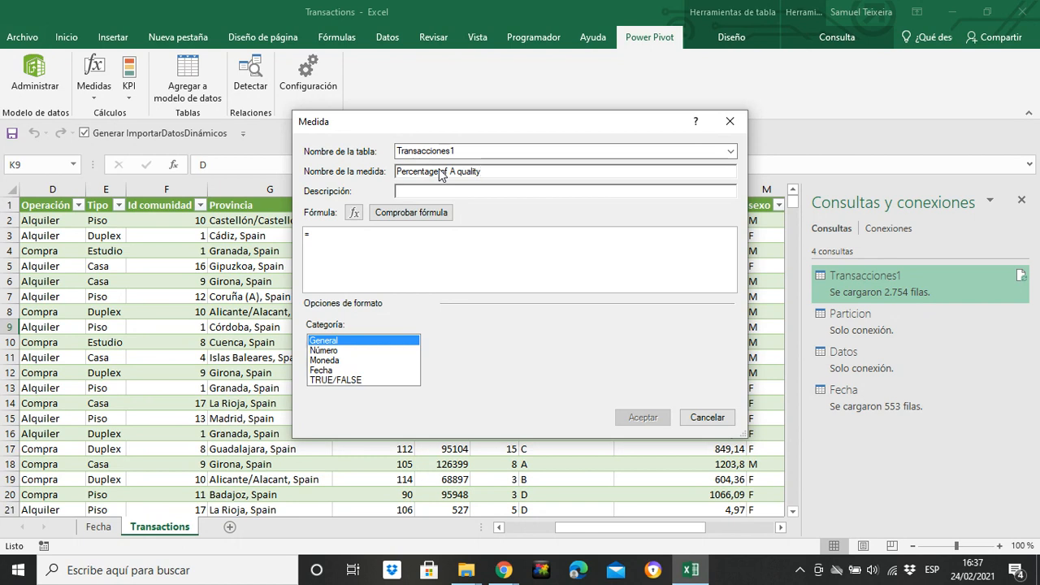
Step: Start the formula with CALCULATE counting [Calidad ofertada] filtered on Transacciones1[Calidad ofertada]="A"
{"action": "left_click", "coordinate": [328, 232]}
{"action": "type", "text": "CALCULATE("}
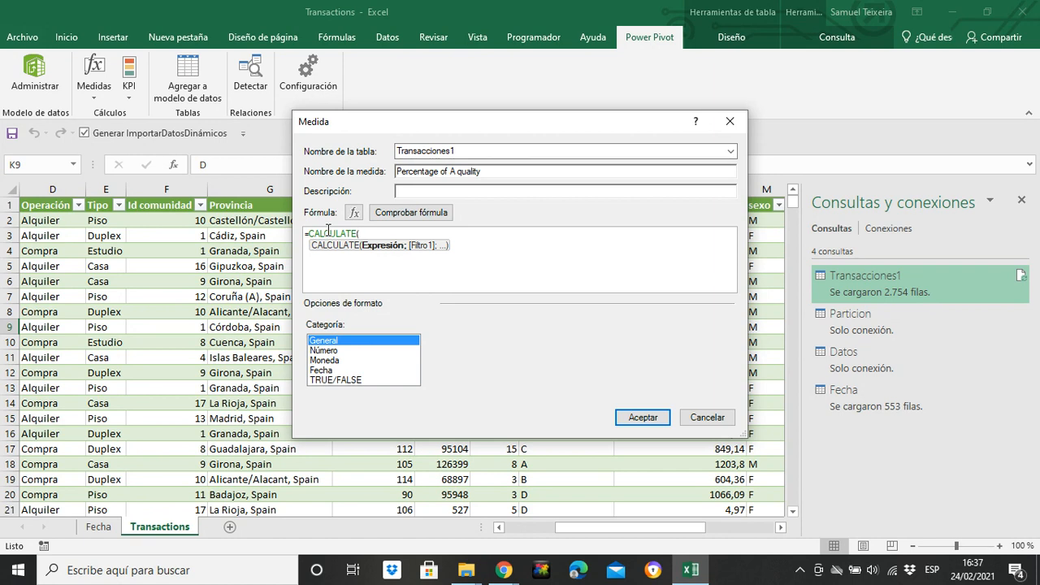
{"action": "type", "text": "coun"}
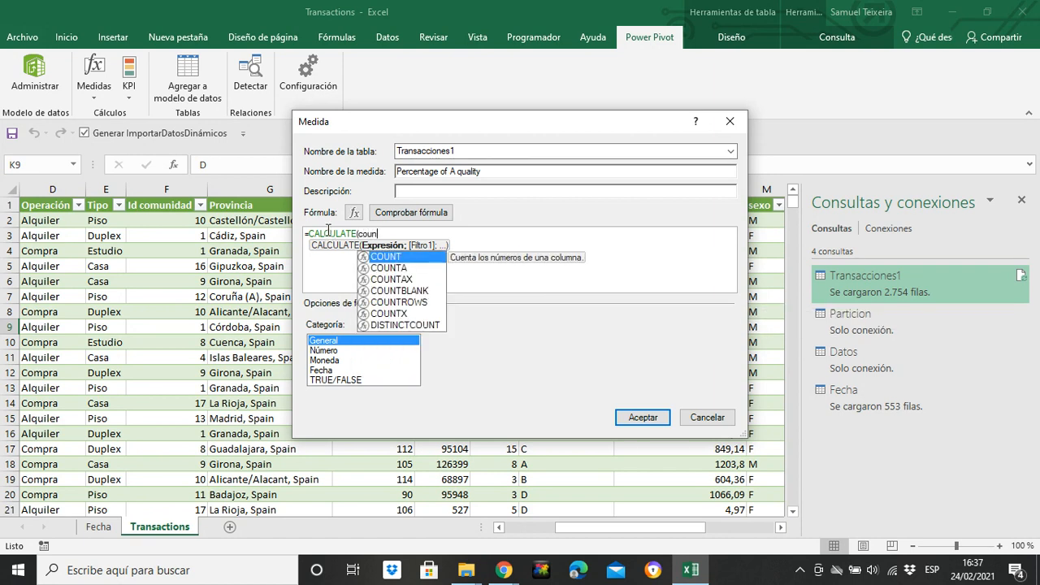
{"action": "key", "text": "Tab"}
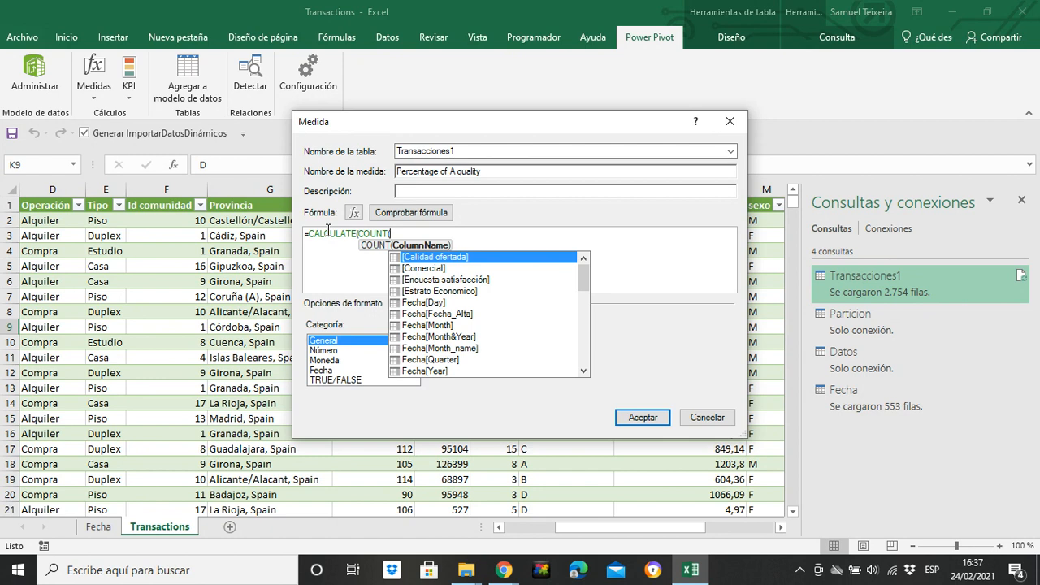
{"action": "type", "text": "cali"}
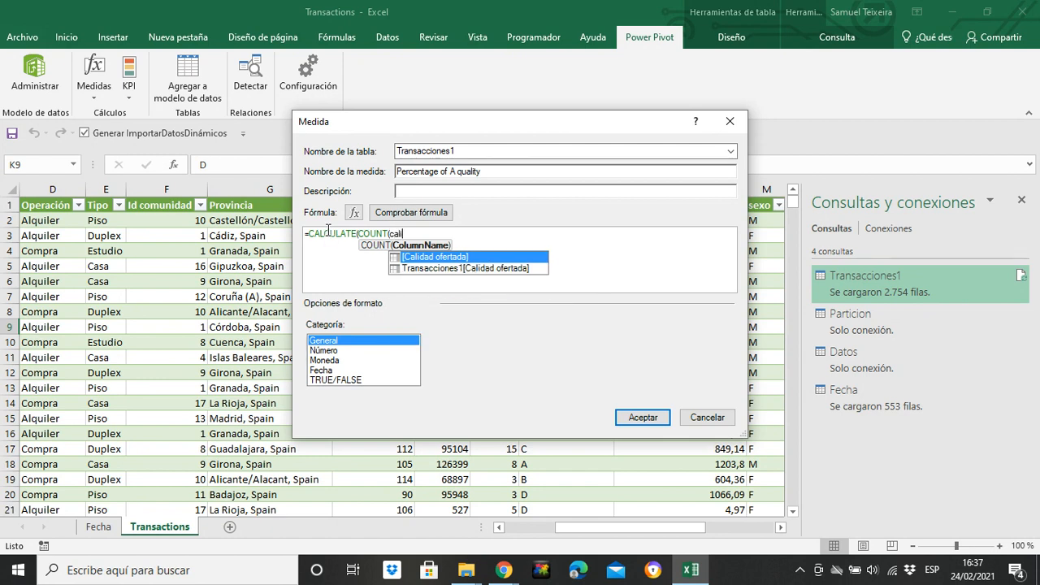
{"action": "key", "text": "Tab"}
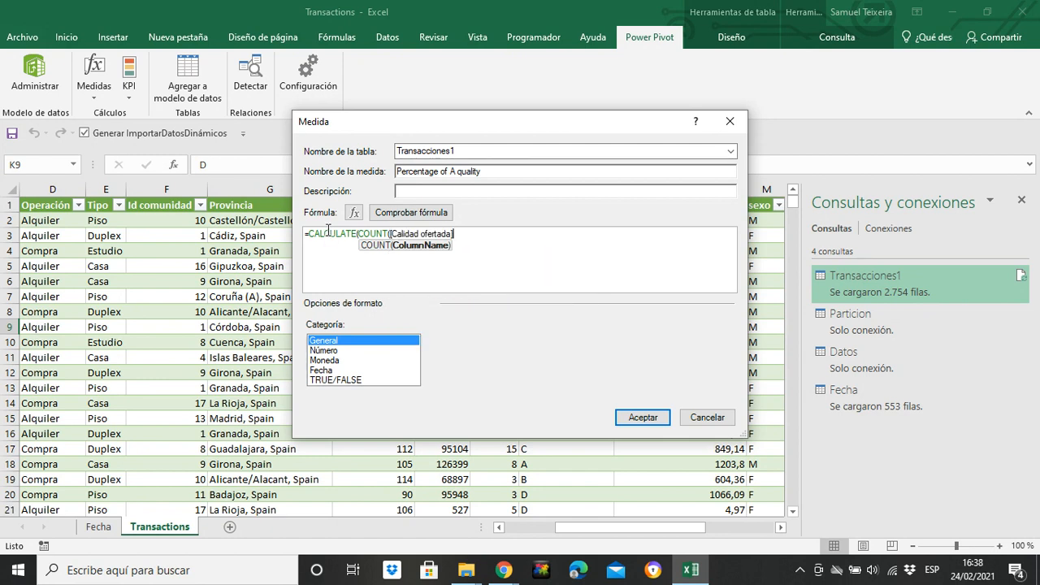
{"action": "type", "text": "="}
{"action": "key", "text": "BackSpace"}
{"action": "type", "text": ")"}
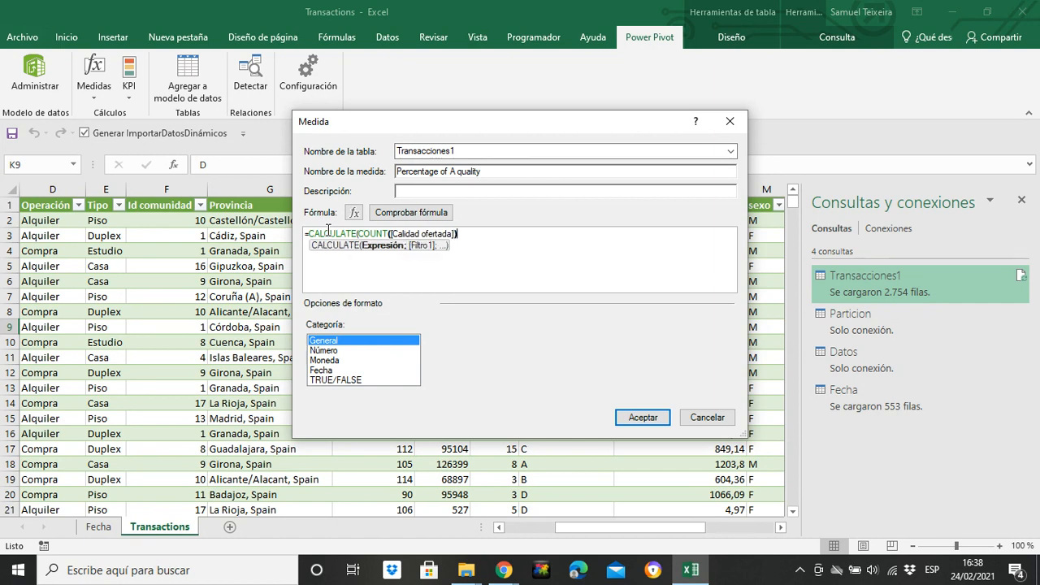
{"action": "type", "text": ";"}
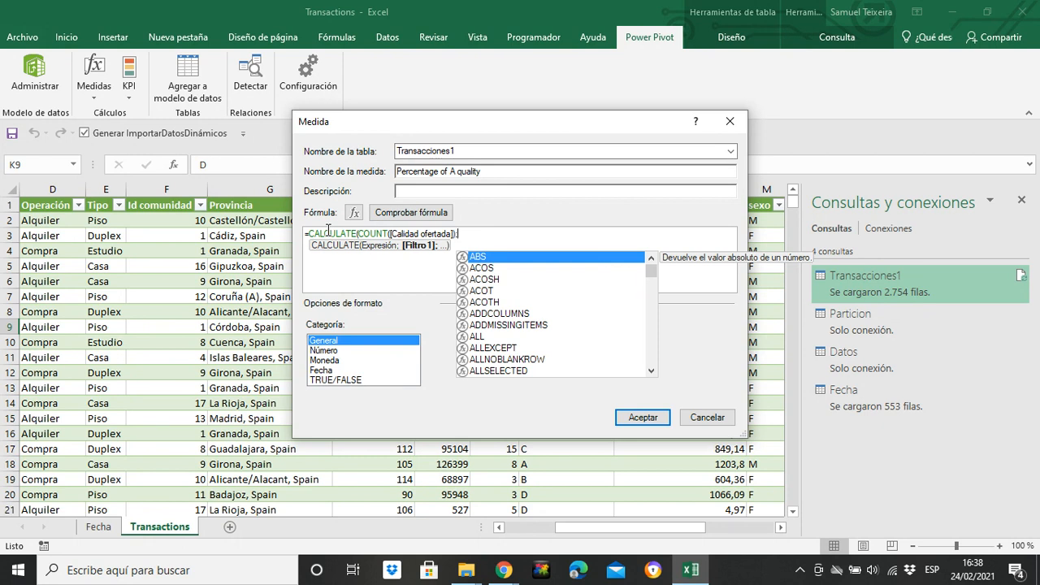
{"action": "type", "text": "Transacciones1[Calidad ofertada]"}
{"action": "key", "text": "Tab"}
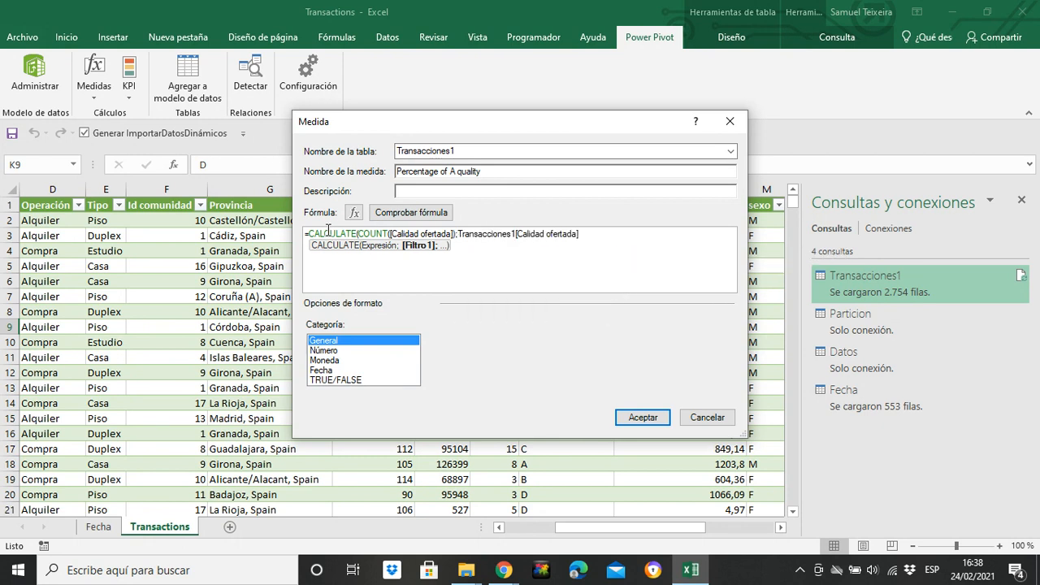
{"action": "type", "text": "=\"A\"/ count"}
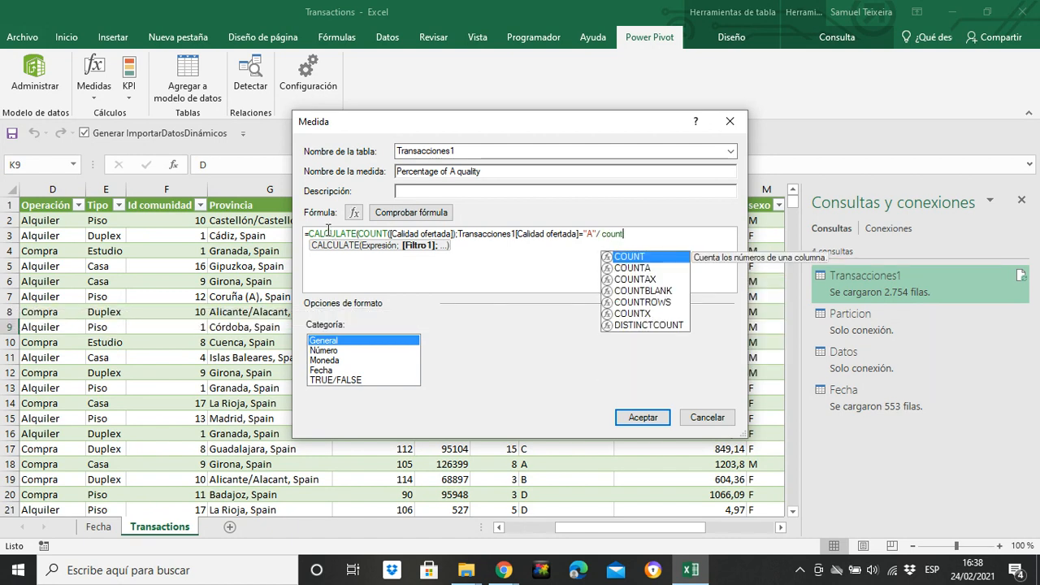
Step: Divide the result by COUNT([ID]) and multiply by 100
{"action": "key", "text": "Tab"}
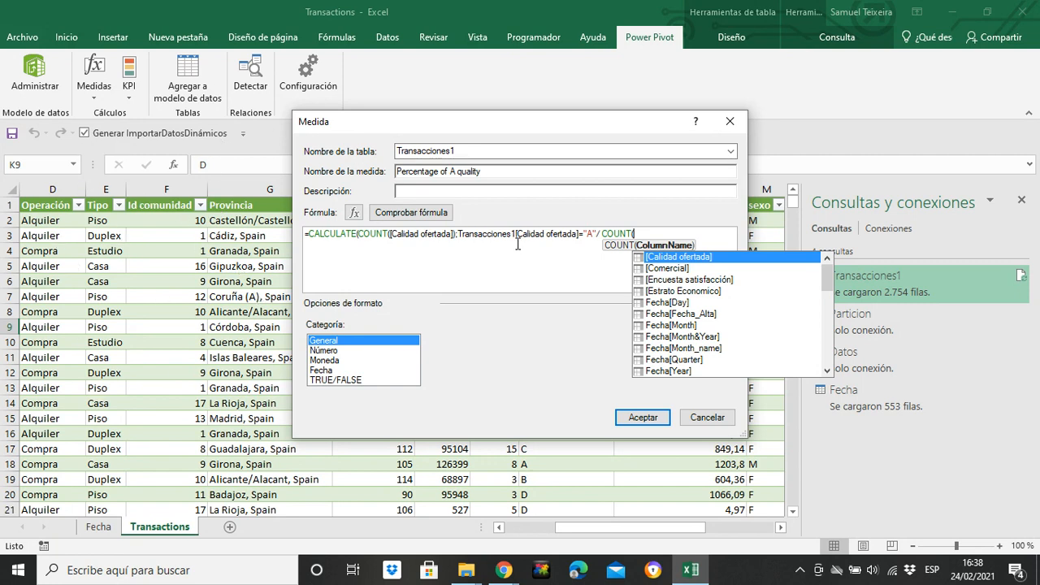
{"action": "left_click", "coordinate": [641, 233]}
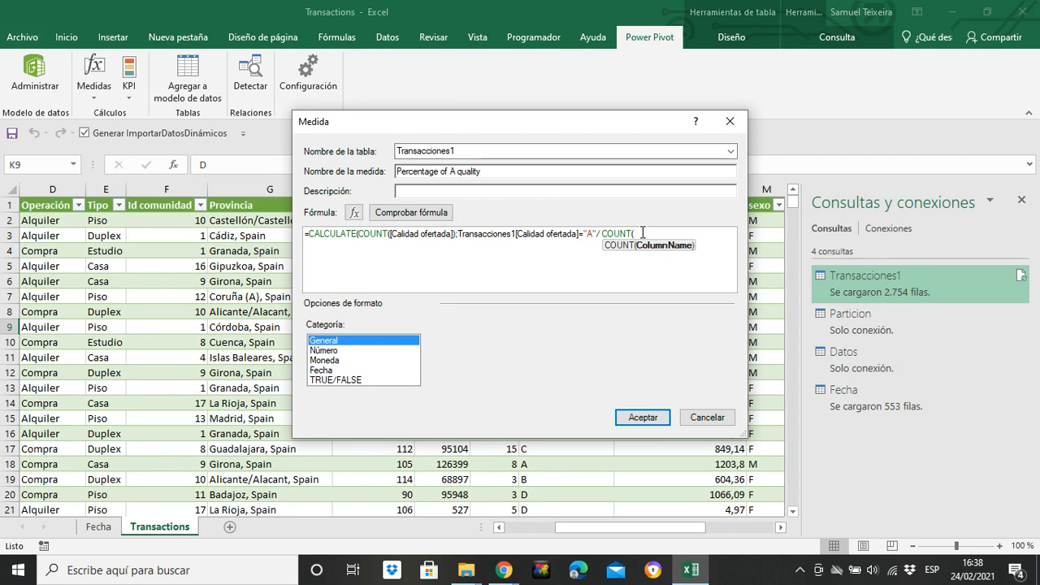
{"action": "type", "text": "id"}
{"action": "key", "text": "Tab"}
{"action": "type", "text": ")"}
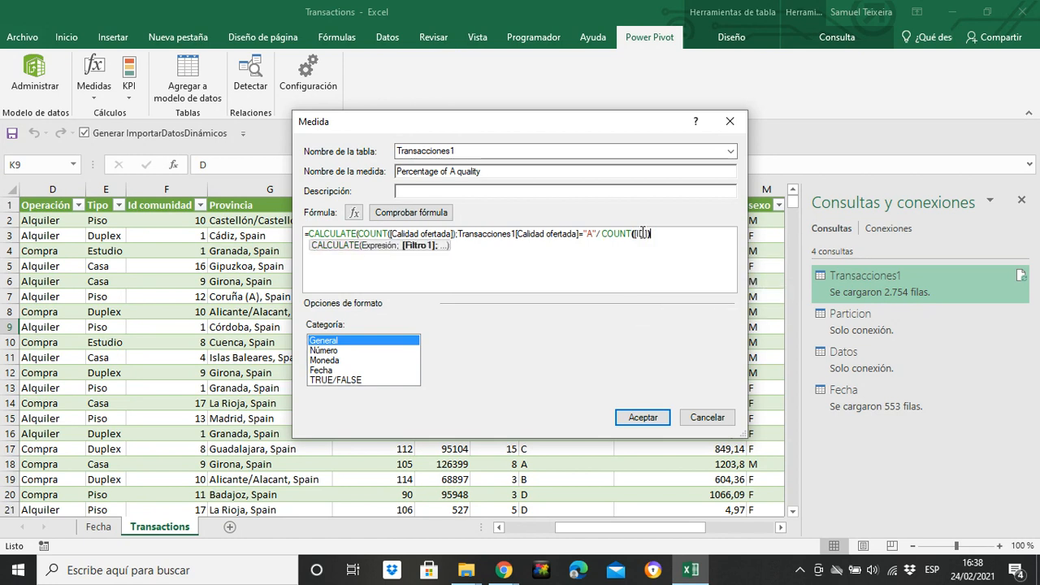
{"action": "type", "text": "*100"}
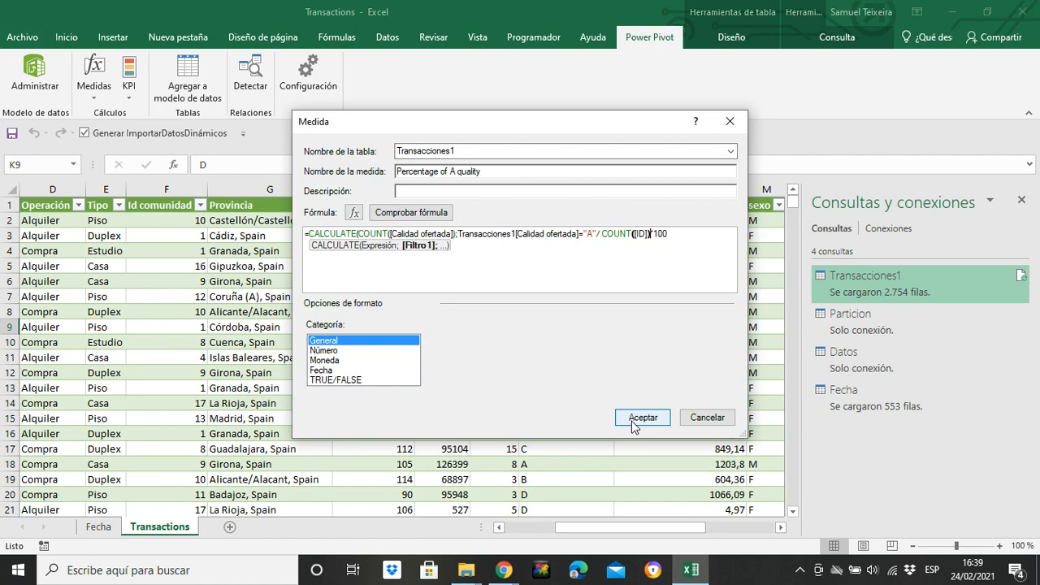
Step: Close the CALCULATE parenthesis before the division, check the formula and save the Percentage of A quality measure
{"action": "left_click", "coordinate": [411, 212]}
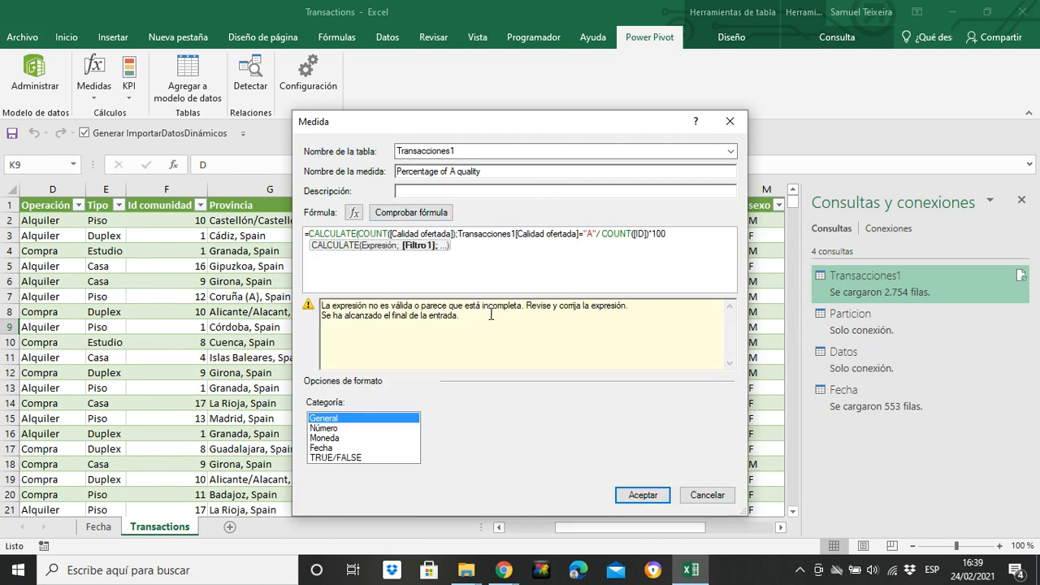
{"action": "left_click", "coordinate": [554, 258]}
{"action": "left_click", "coordinate": [599, 233]}
{"action": "key", "text": "BackSpace"}
{"action": "type", "text": ";"}
{"action": "key", "text": "BackSpace"}
{"action": "type", "text": ")/"}
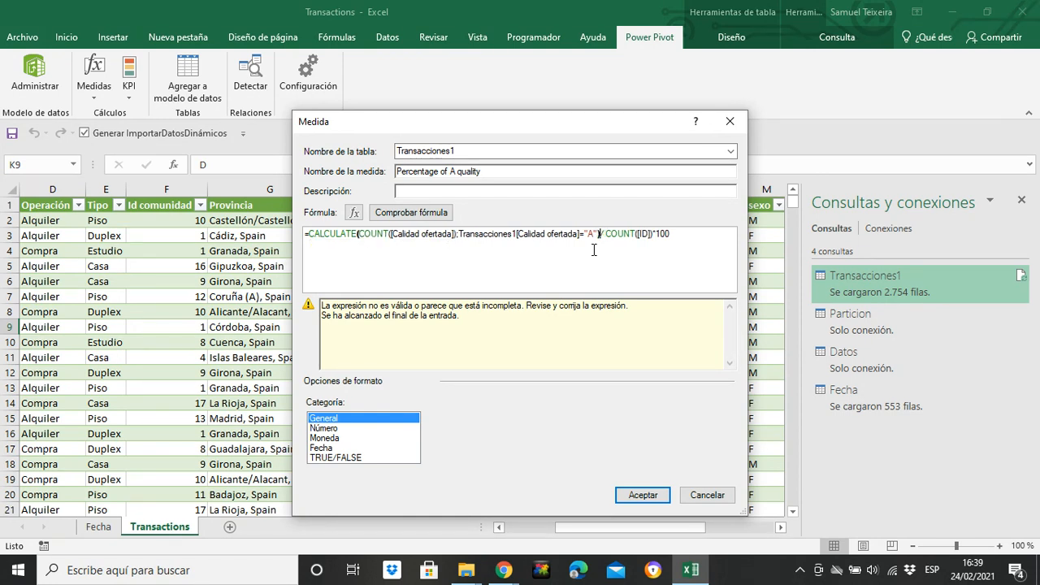
{"action": "left_click", "coordinate": [416, 212]}
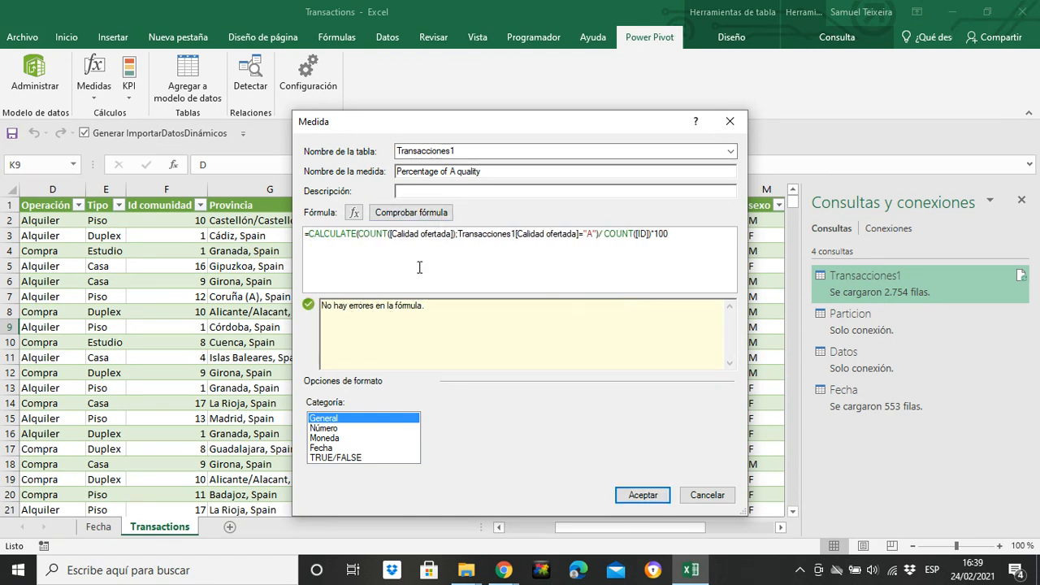
{"action": "left_click", "coordinate": [645, 497]}
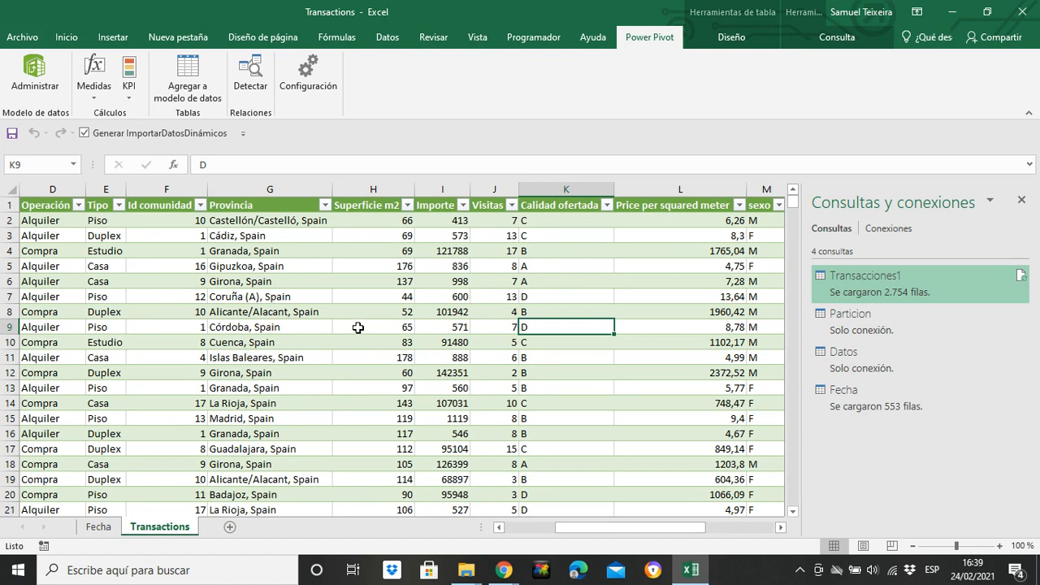
Step: Open the Percentage of A quality measure from the measures manager and copy its whole formula
{"action": "left_click", "coordinate": [94, 88]}
{"action": "left_click", "coordinate": [130, 133]}
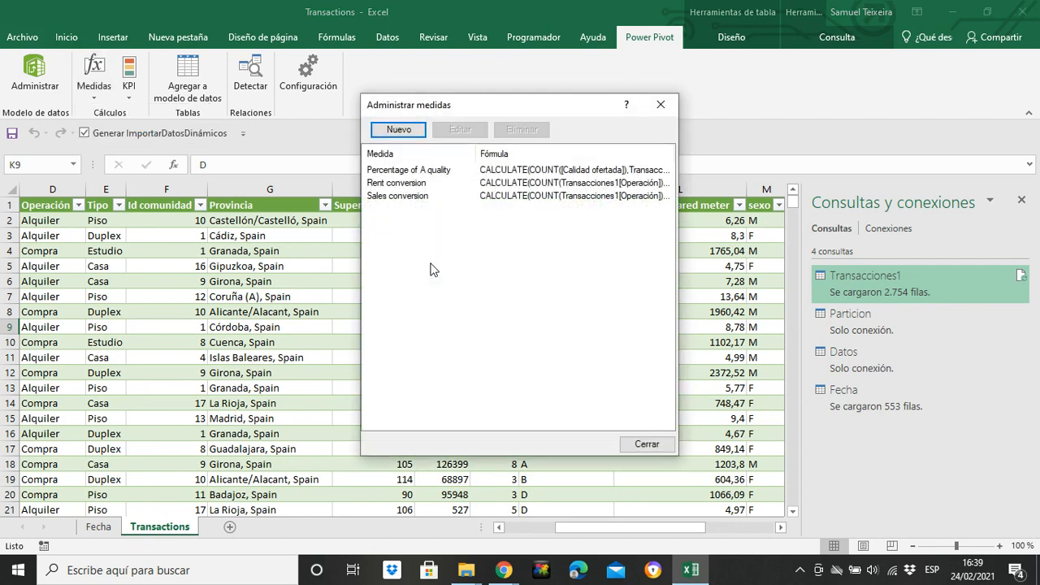
{"action": "left_click", "coordinate": [411, 172]}
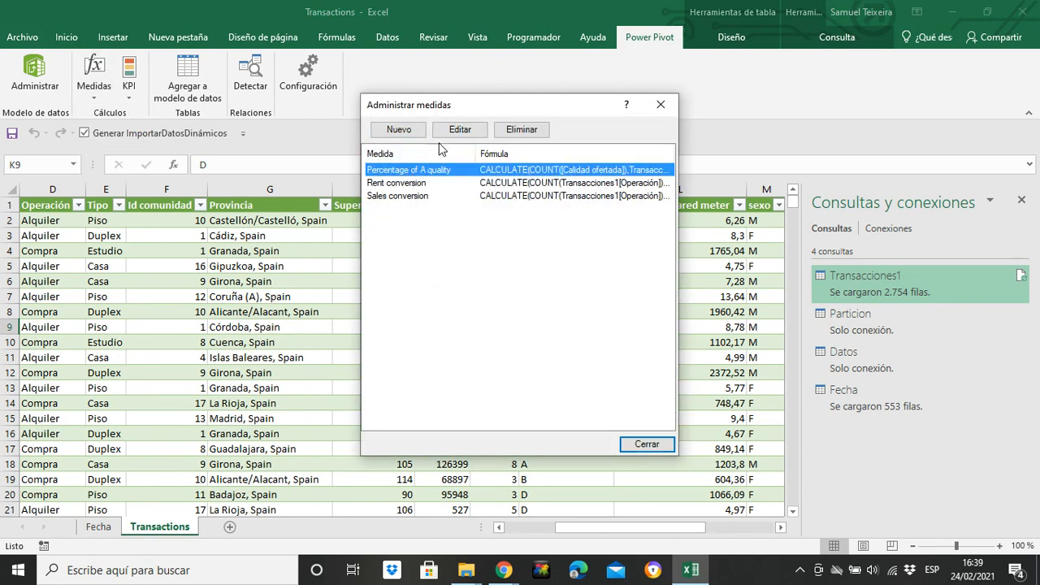
{"action": "left_click", "coordinate": [460, 129]}
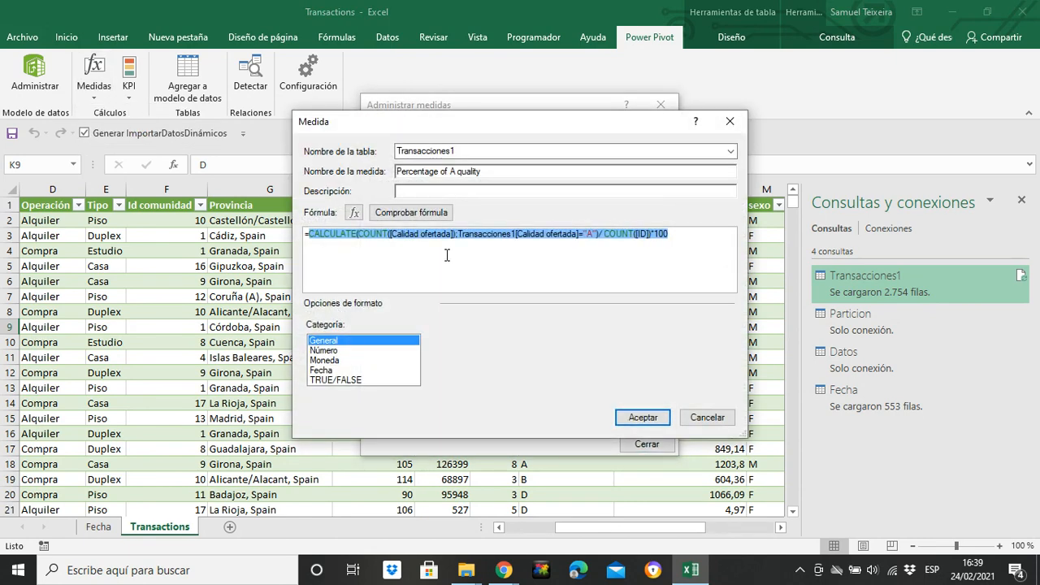
{"action": "left_click", "coordinate": [738, 123]}
{"action": "left_click", "coordinate": [460, 130]}
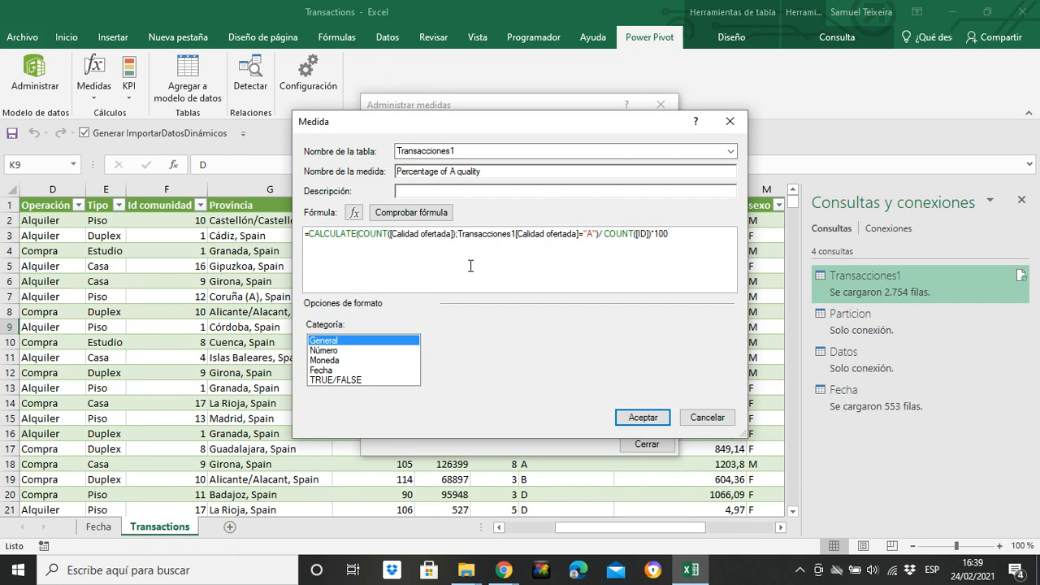
{"action": "left_click", "coordinate": [728, 122]}
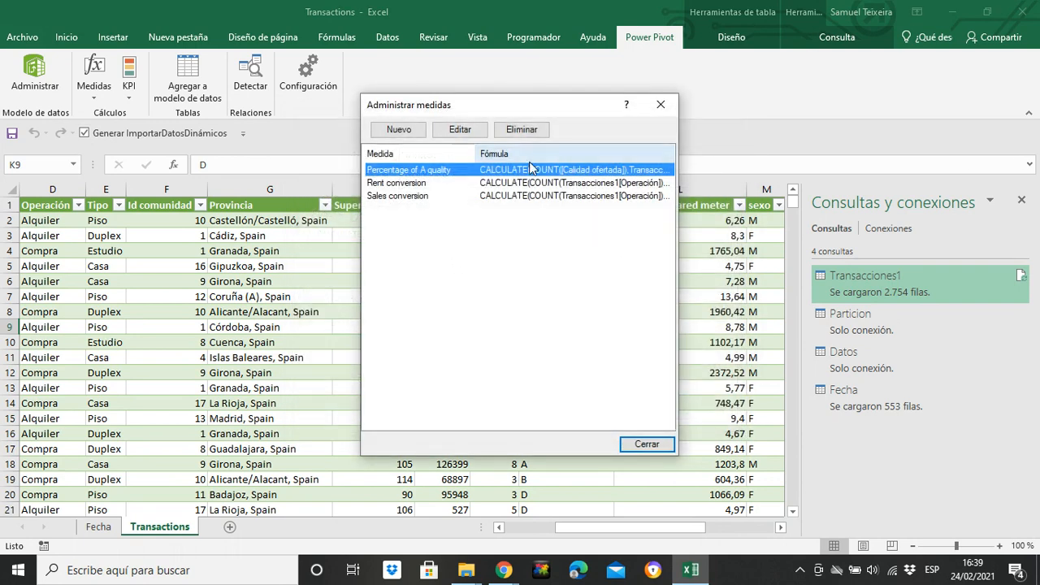
Step: Create a new measure by pasting the copied formula, changing the quality filter to "B", and checking the formula
{"action": "left_click", "coordinate": [397, 131]}
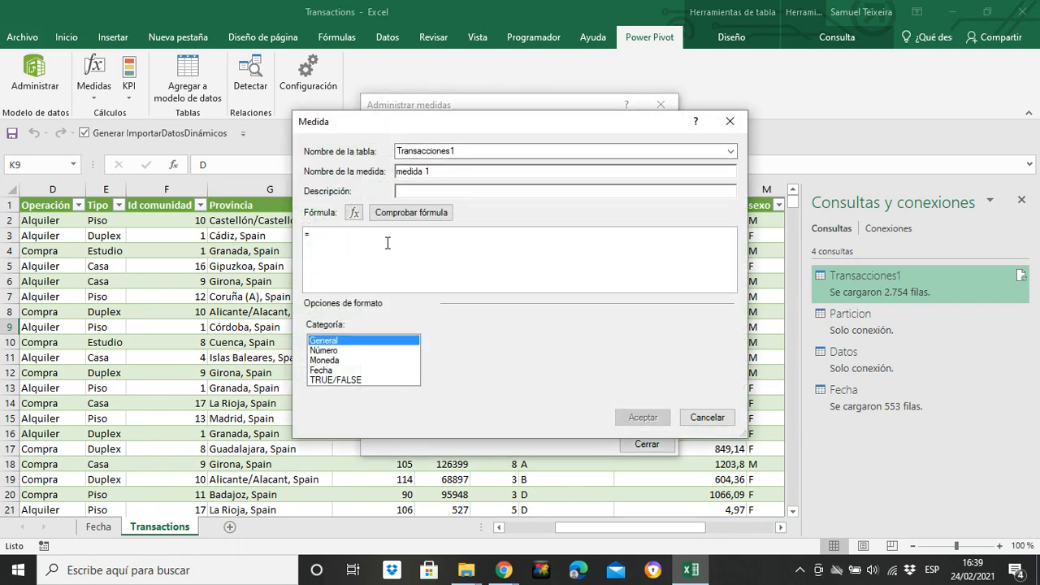
{"action": "type", "text": "CALCULATE(COUNT([Calidad ofertada]);Transacciones1[Calidad ofertada]=\"A\")/ COUNT([ID])*100"}
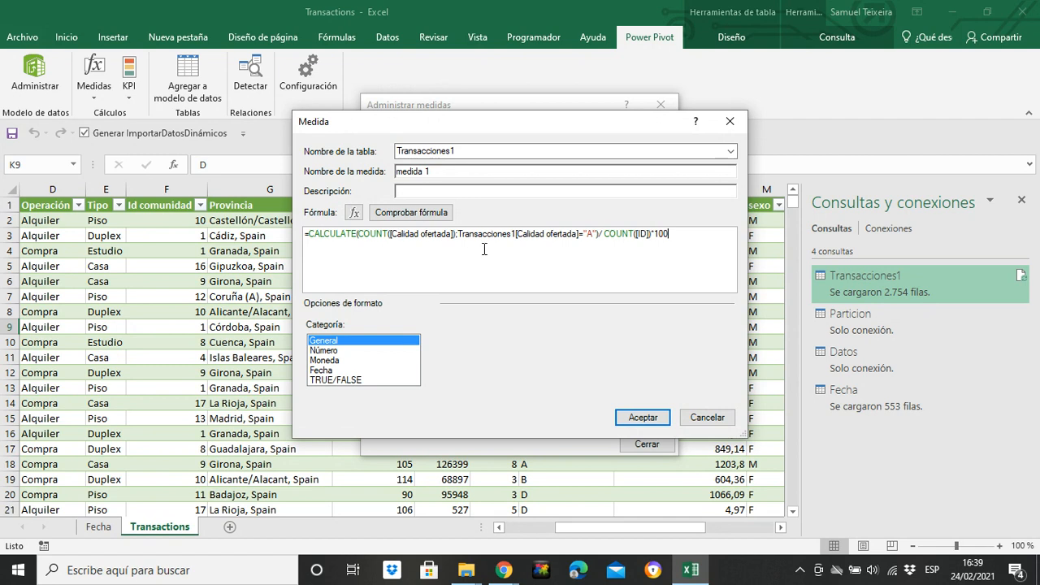
{"action": "left_click", "coordinate": [593, 235]}
{"action": "key", "text": "BackSpace"}
{"action": "type", "text": "B"}
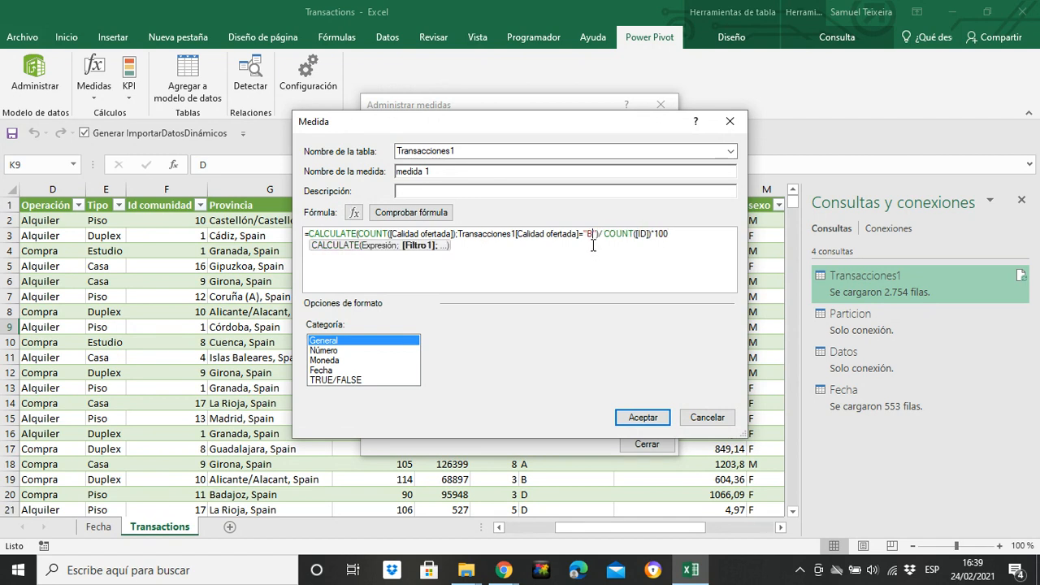
{"action": "left_click", "coordinate": [415, 213]}
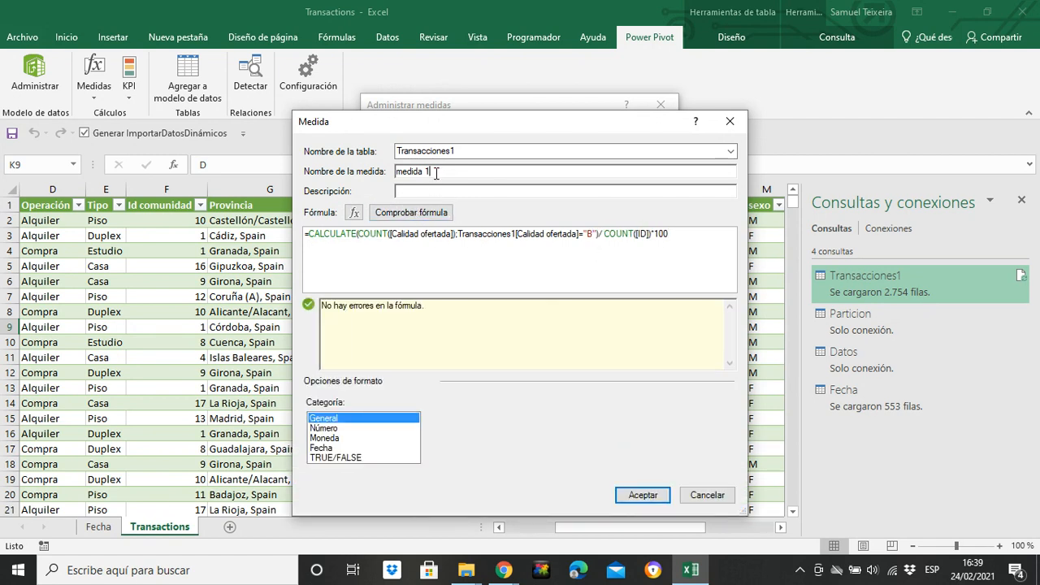
Step: Name the new measure "Percentage of B quality" and save it
{"action": "key", "text": "BackSpace"}
{"action": "key", "text": "BackSpace"}
{"action": "key", "text": "BackSpace"}
{"action": "key", "text": "BackSpace"}
{"action": "key", "text": "BackSpace"}
{"action": "key", "text": "BackSpace"}
{"action": "key", "text": "BackSpace"}
{"action": "key", "text": "BackSpace"}
{"action": "type", "text": "Percentage of B q"}
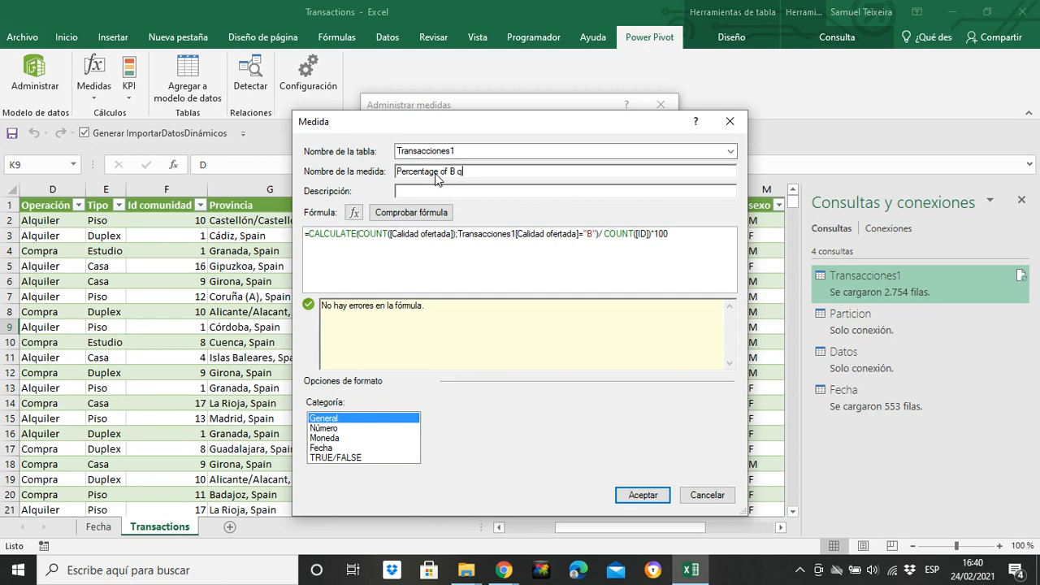
{"action": "type", "text": "uality"}
{"action": "left_click", "coordinate": [643, 496]}
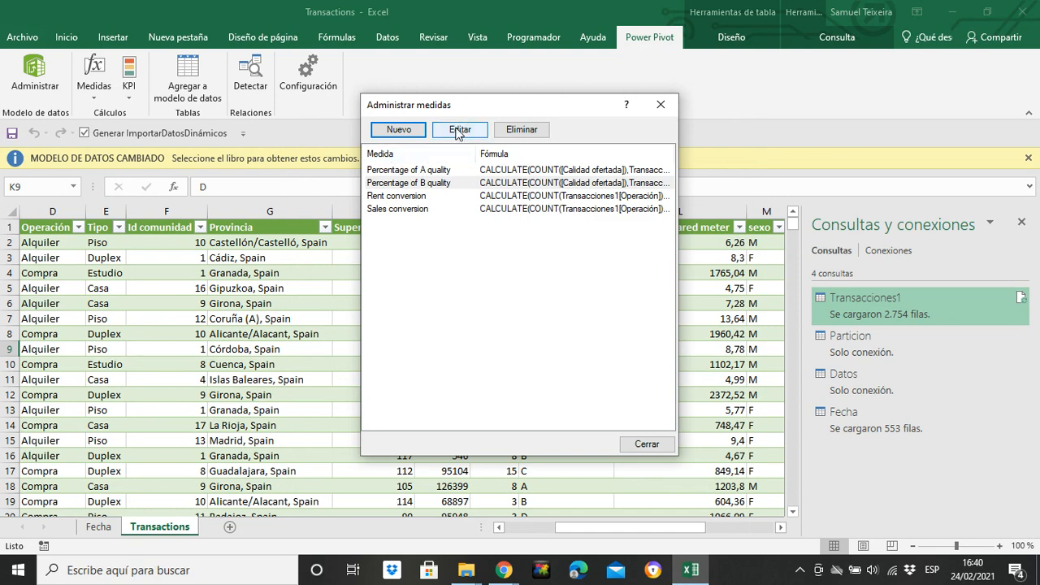
Step: Create another new measure by pasting the copied formula and changing the quality filter to "C"
{"action": "left_click", "coordinate": [398, 130]}
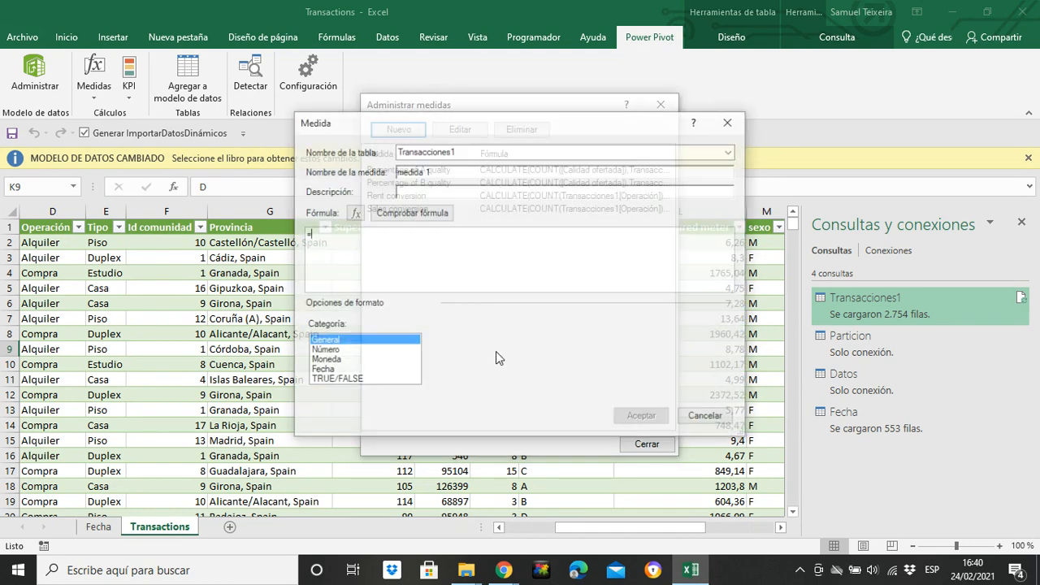
{"action": "type", "text": "CALCULATE(COUNT([Calidad ofertada]);Transacciones1[Calidad ofertada]=\"A\")/ COUNT([ID])*100"}
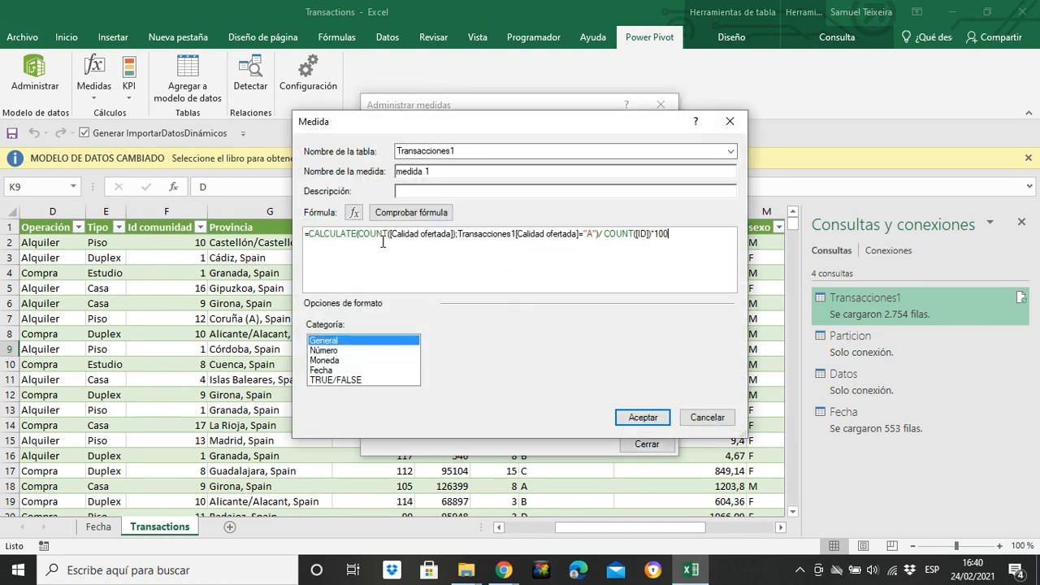
{"action": "left_click", "coordinate": [594, 233]}
{"action": "key", "text": "BackSpace"}
{"action": "type", "text": "C"}
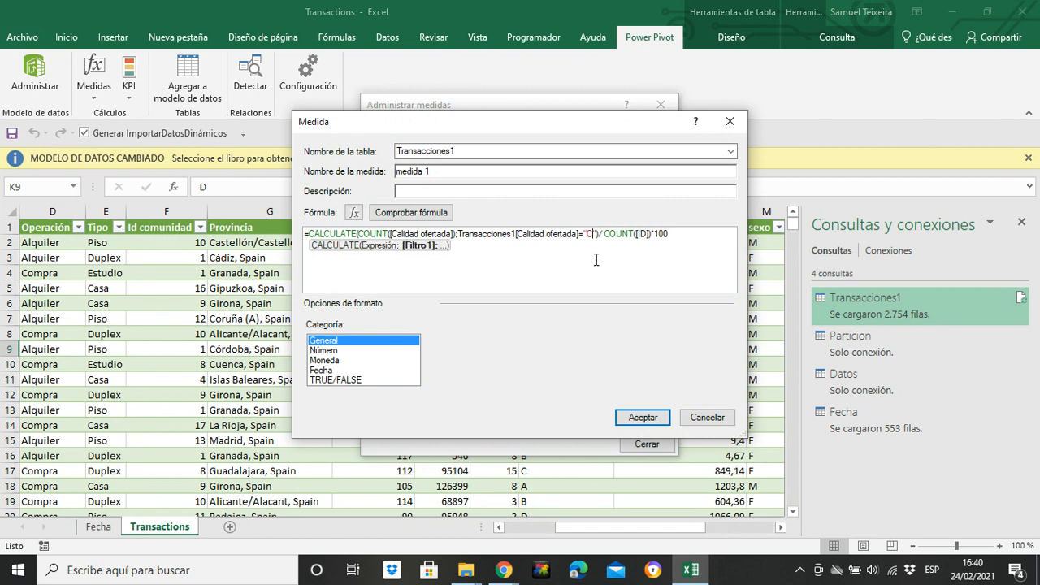
Step: Name the measure "Percentage of the C quality", check the formula and save it
{"action": "left_click_drag", "start_coordinate": [438, 172], "coordinate": [381, 172]}
{"action": "type", "text": "PErcentage of the C quality"}
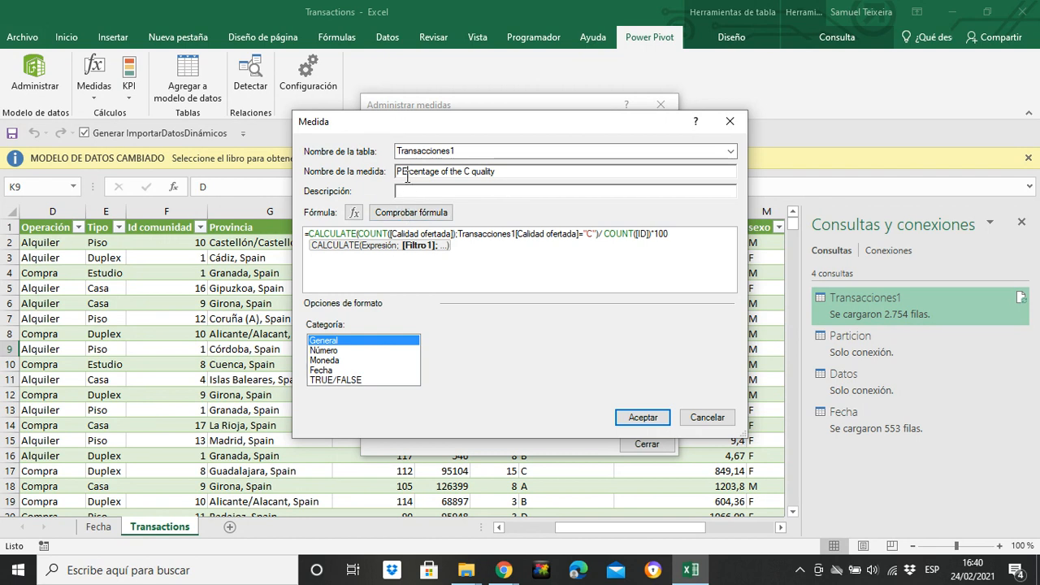
{"action": "left_click", "coordinate": [407, 176]}
{"action": "key", "text": "BackSpace"}
{"action": "type", "text": "e"}
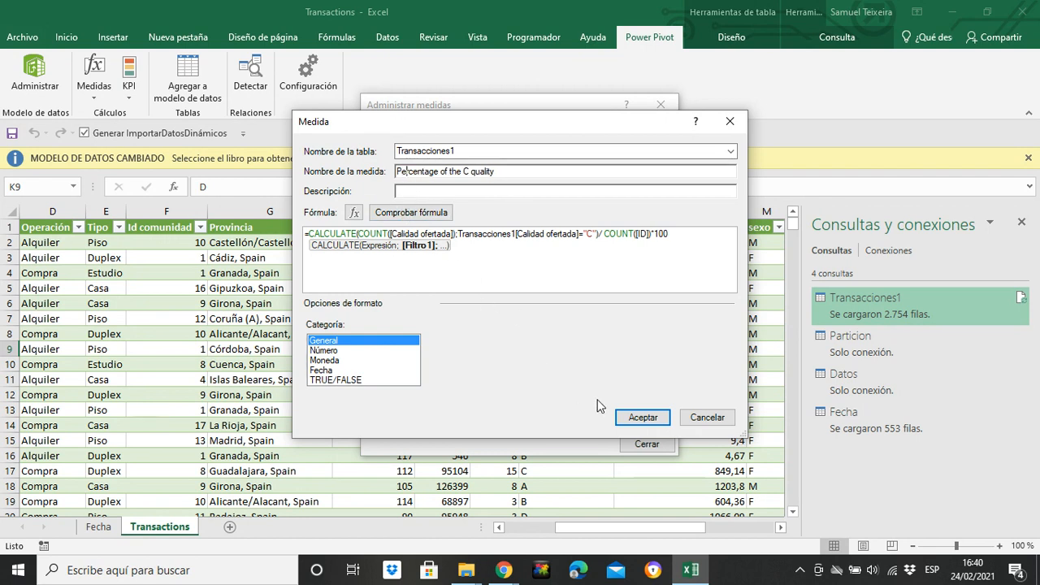
{"action": "left_click", "coordinate": [418, 207]}
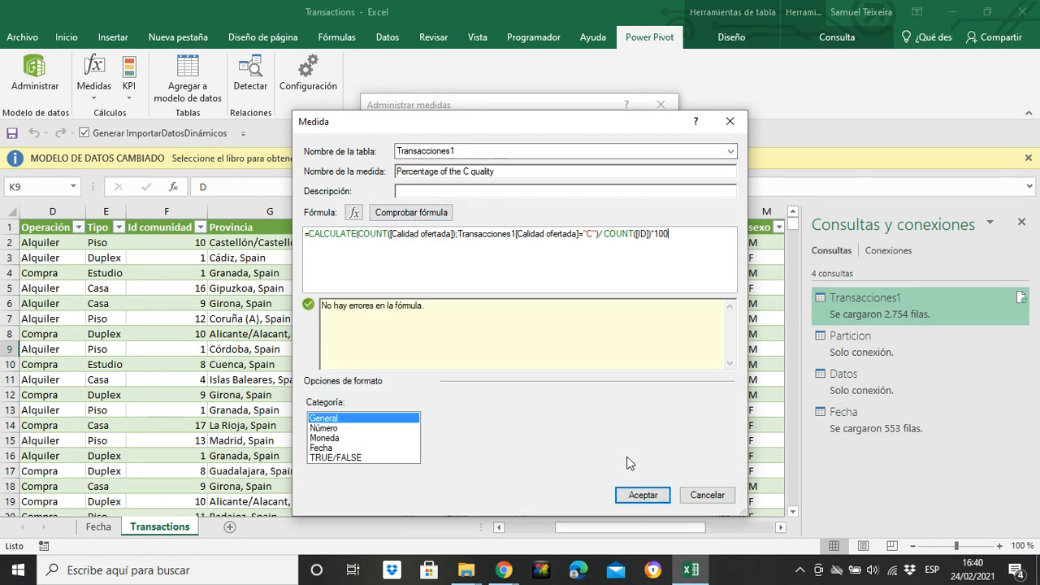
{"action": "left_click", "coordinate": [630, 494]}
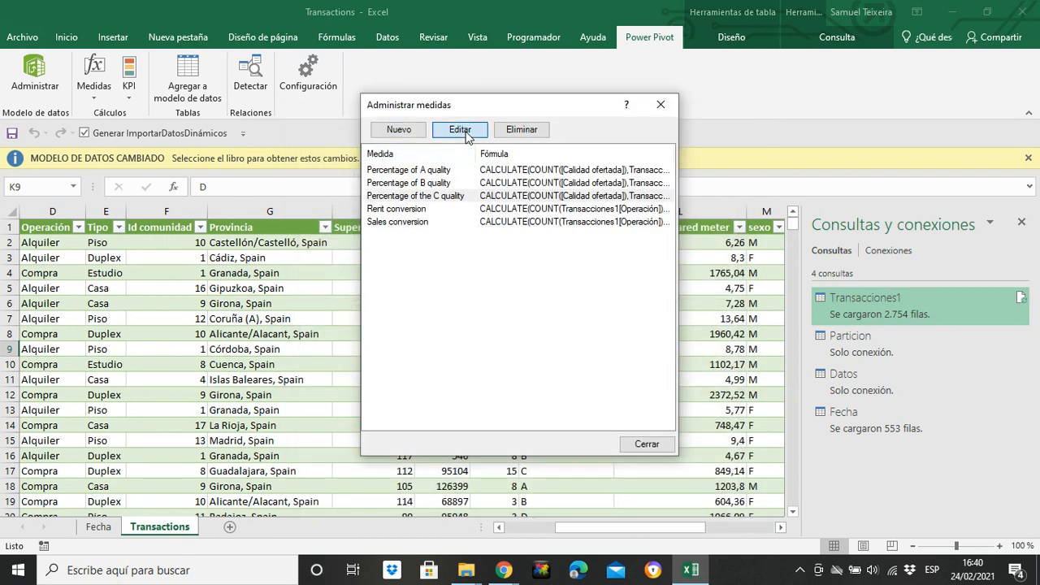
{"action": "left_click", "coordinate": [459, 130]}
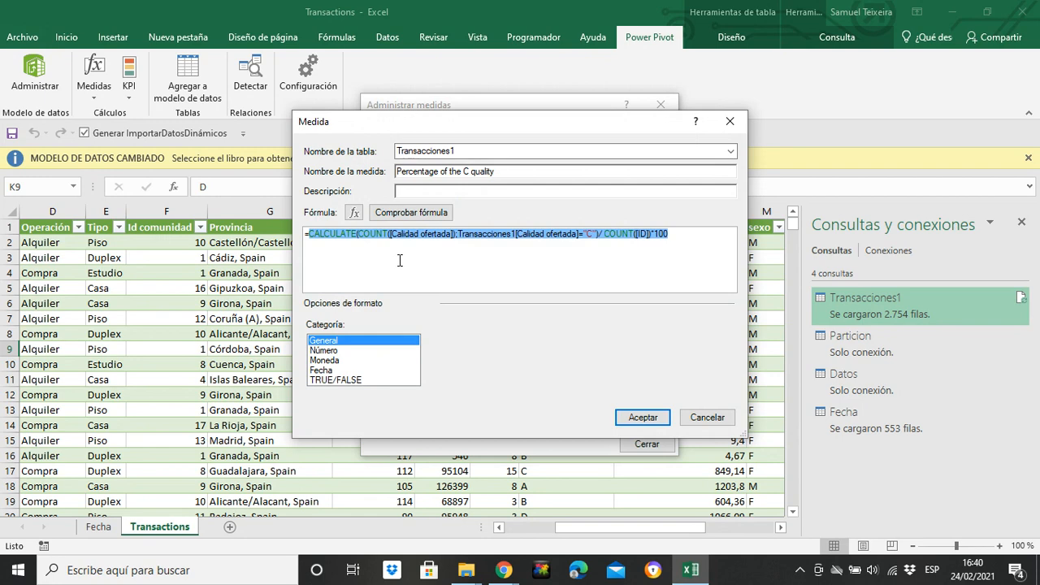
{"action": "type", "text": "CALCULATE(COUNT([Calidad ofertada]);Transacciones1[Calidad ofertada]=\"A\")/ COUNT([ID])*100"}
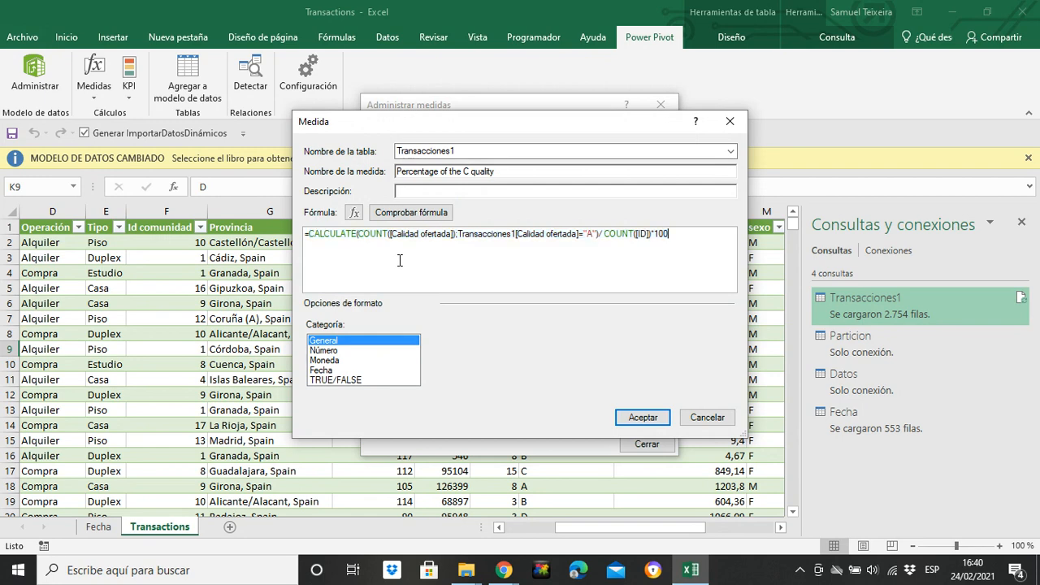
{"action": "left_click", "coordinate": [731, 122]}
Step: Create a new measure by pasting the copied formula and changing the quality filter to "D"
{"action": "left_click", "coordinate": [395, 130]}
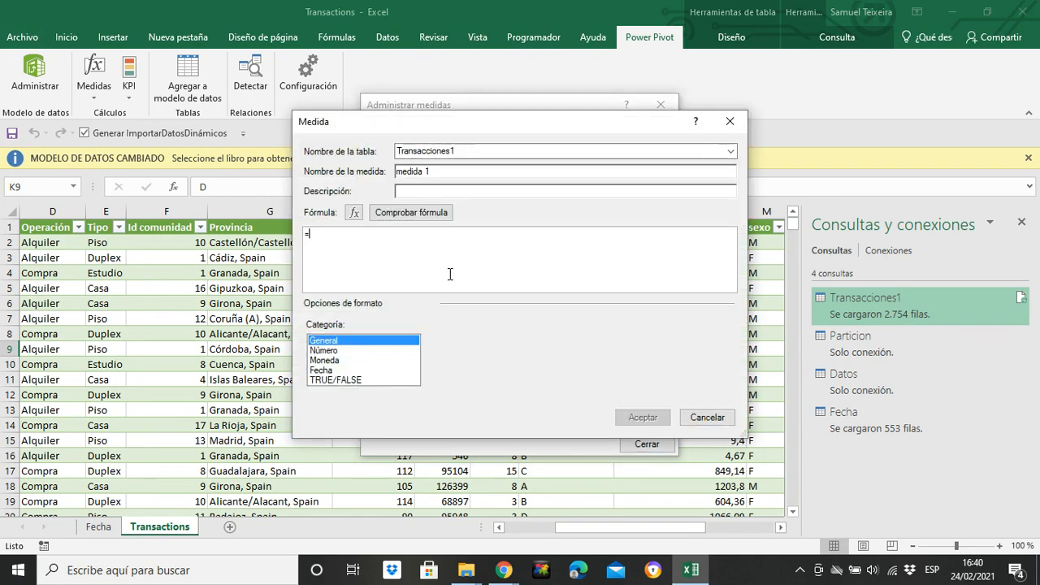
{"action": "type", "text": "CALCULATE(COUNT([Calidad ofertada]);Transacciones1[Calidad ofertada]=\"A\")/ COUNT([ID])*100"}
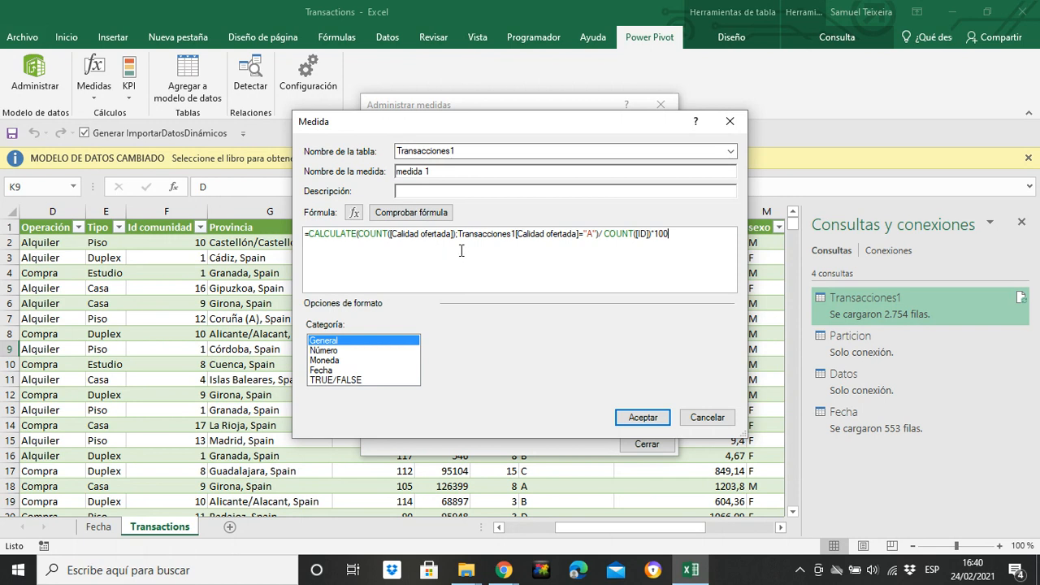
{"action": "left_click", "coordinate": [594, 234]}
{"action": "key", "text": "BackSpace"}
{"action": "type", "text": "D"}
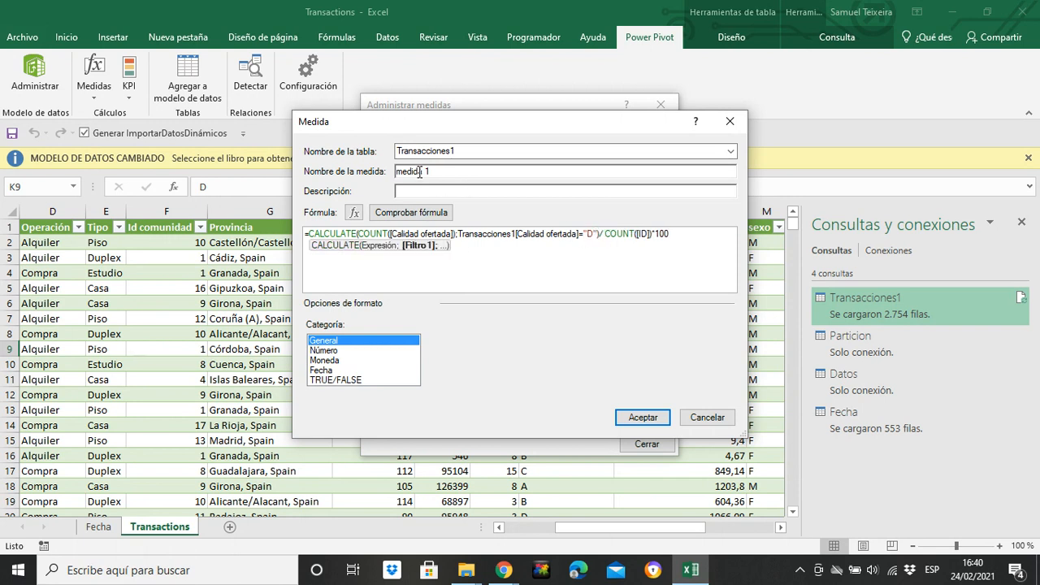
Step: Name the measure "Percentage of D quality" and save it
{"action": "key", "text": "BackSpace"}
{"action": "key", "text": "BackSpace"}
{"action": "key", "text": "BackSpace"}
{"action": "key", "text": "BackSpace"}
{"action": "key", "text": "BackSpace"}
{"action": "key", "text": "BackSpace"}
{"action": "key", "text": "BackSpace"}
{"action": "type", "text": "Perfect"}
{"action": "key", "text": "BackSpace"}
{"action": "key", "text": "BackSpace"}
{"action": "type", "text": "centage of D quality"}
{"action": "left_click", "coordinate": [628, 418]}
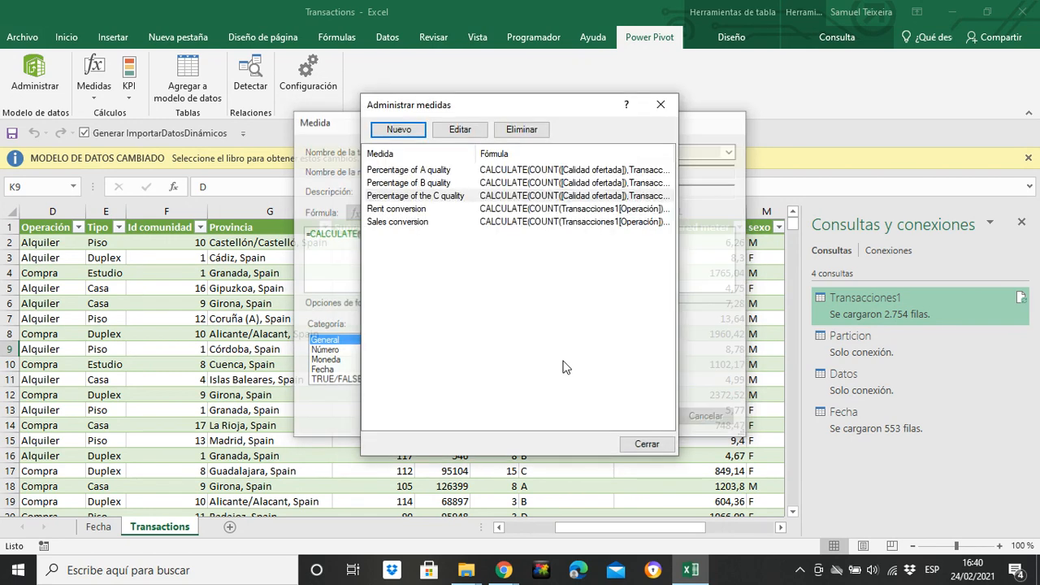
Step: Rename the C measure to "Percentage of C quality" by removing "the" from its name
{"action": "left_click", "coordinate": [439, 209]}
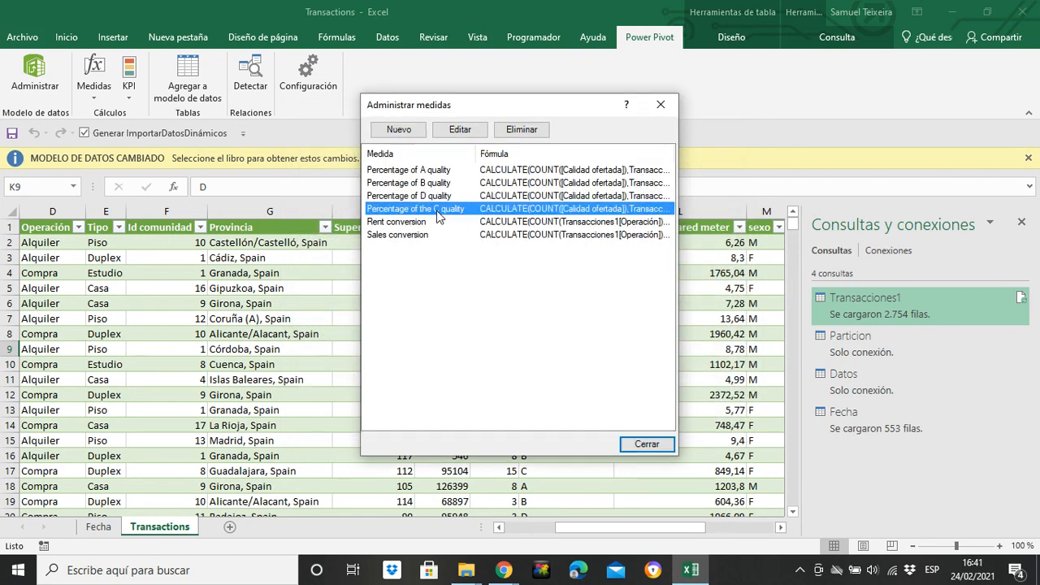
{"action": "left_click", "coordinate": [460, 131]}
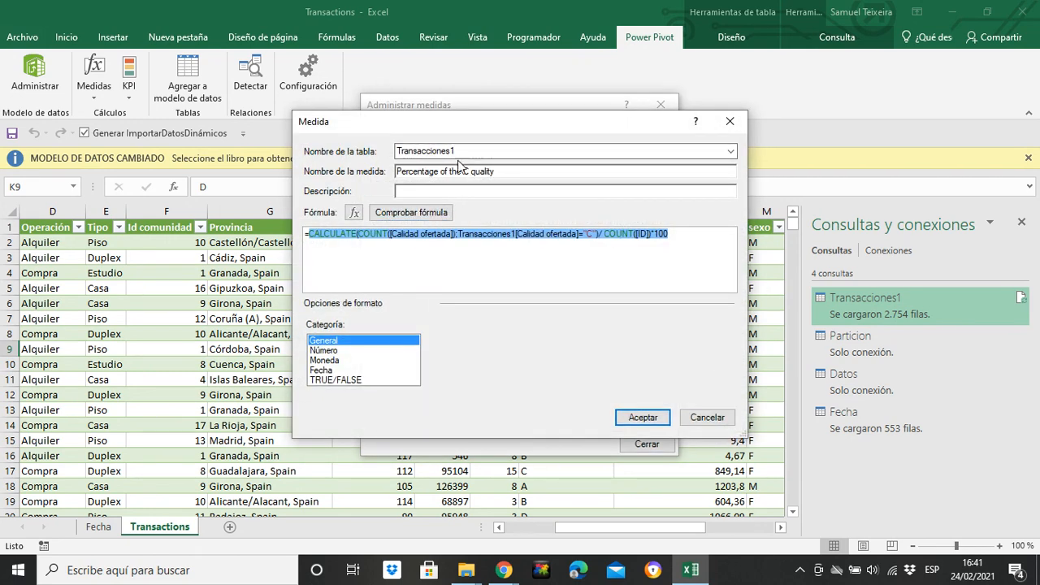
{"action": "left_click", "coordinate": [463, 172]}
{"action": "key", "text": "BackSpace"}
{"action": "key", "text": "BackSpace"}
{"action": "key", "text": "BackSpace"}
{"action": "key", "text": "BackSpace"}
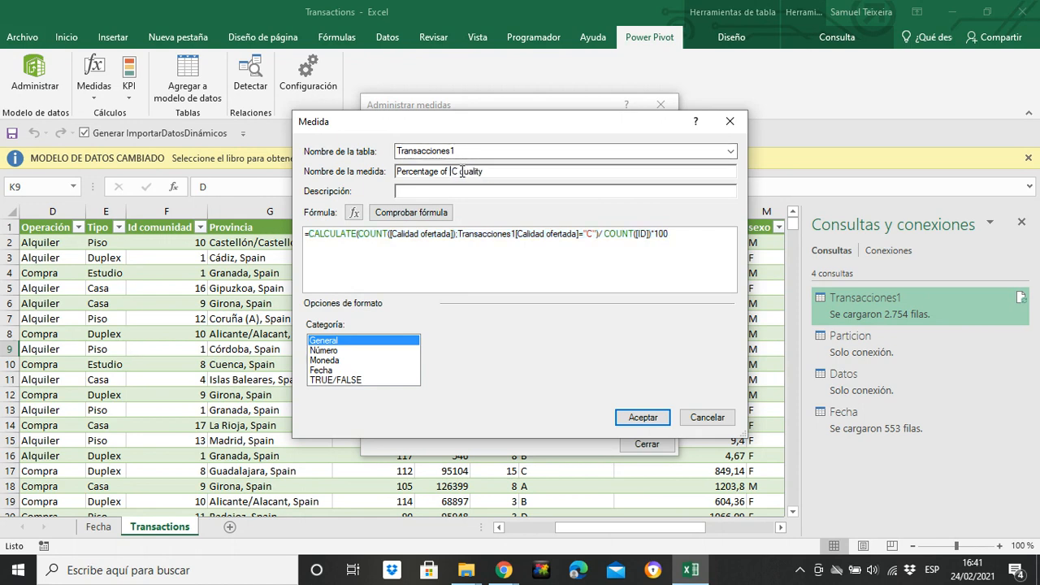
{"action": "left_click", "coordinate": [641, 417]}
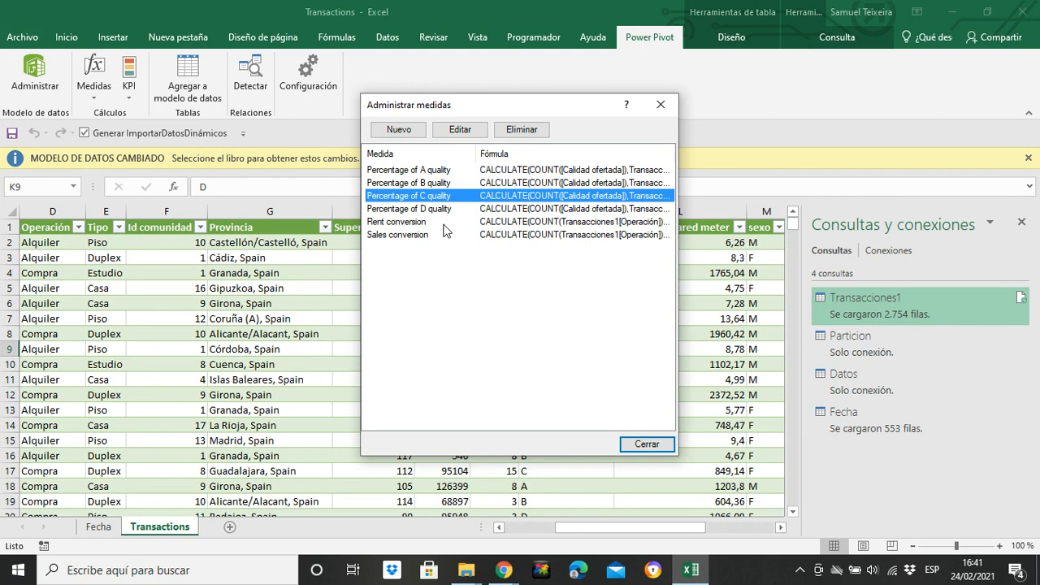
Step: Create a new measure with the formula =SUM(Transacciones1[Sales comission]), check the formula and save it
{"action": "left_click", "coordinate": [398, 132]}
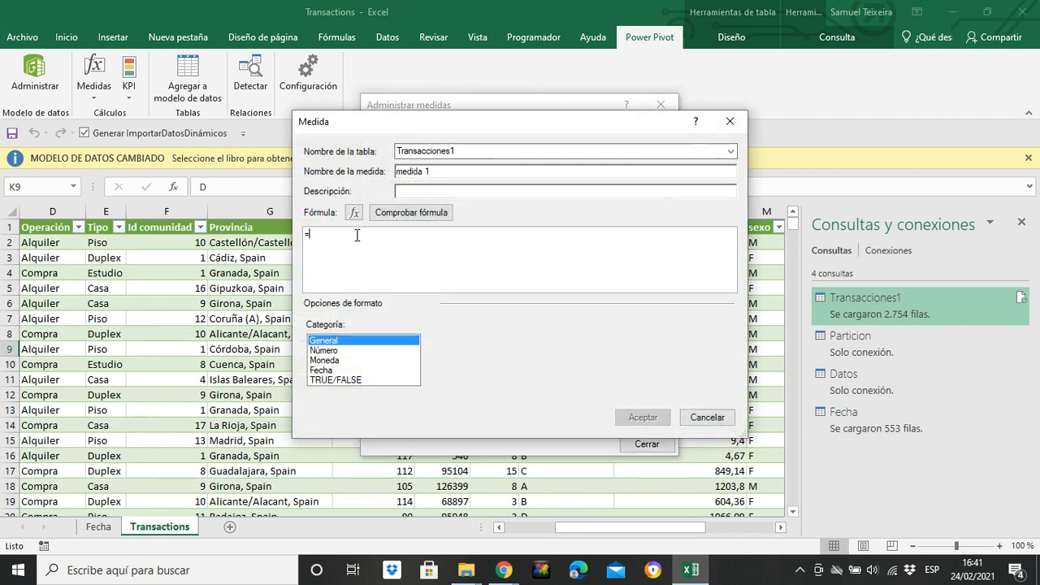
{"action": "mouse_move", "coordinate": [472, 126]}
{"action": "left_mouse_down"}
{"action": "mouse_move", "coordinate": [376, 125]}
{"action": "mouse_move", "coordinate": [296, 284]}
{"action": "mouse_move", "coordinate": [361, 280]}
{"action": "mouse_move", "coordinate": [454, 131]}
{"action": "mouse_move", "coordinate": [485, 139]}
{"action": "left_mouse_up"}
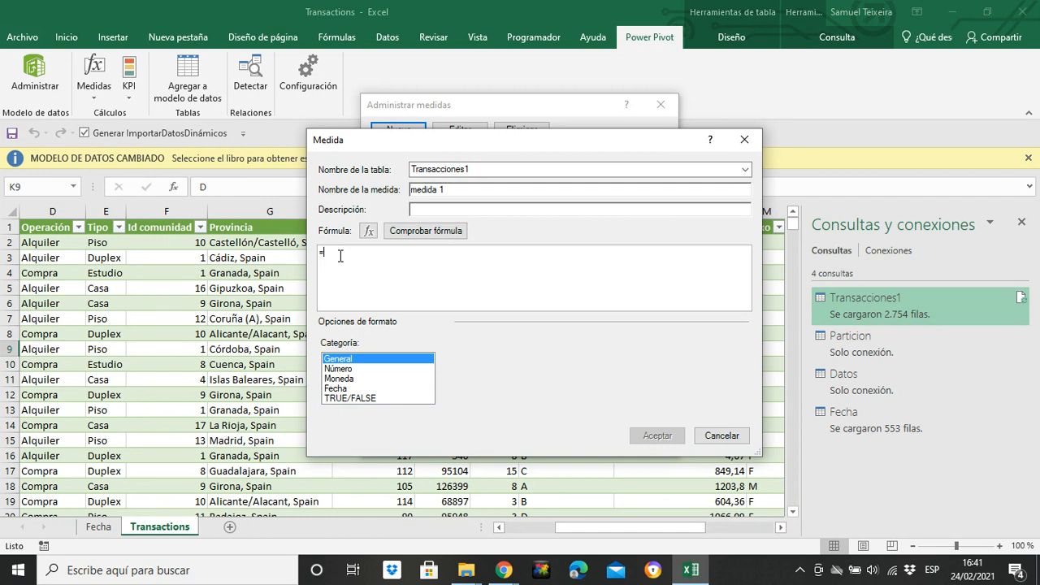
{"action": "type", "text": "sum"}
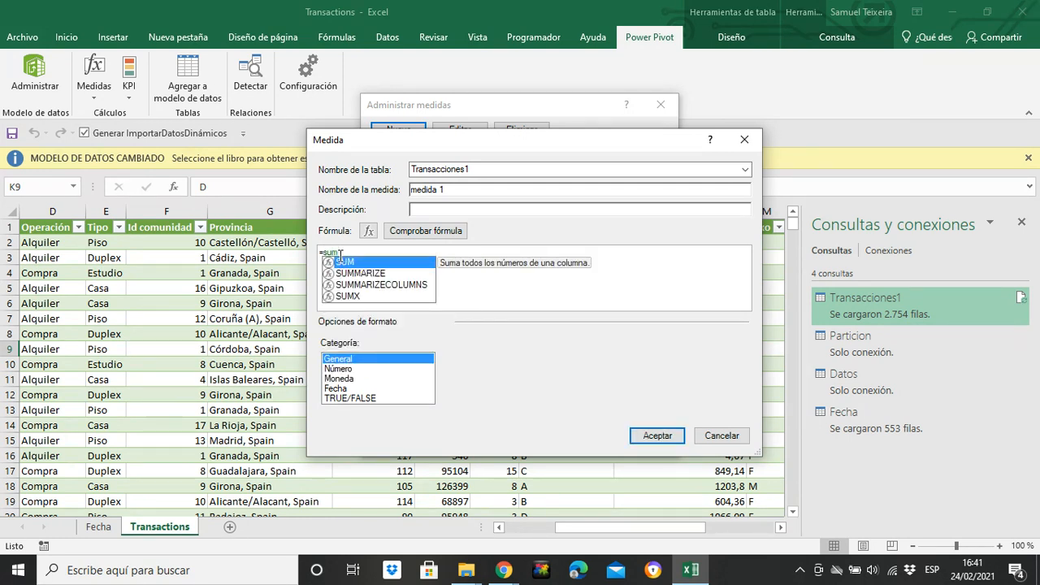
{"action": "key", "text": "Tab"}
{"action": "type", "text": "tran"}
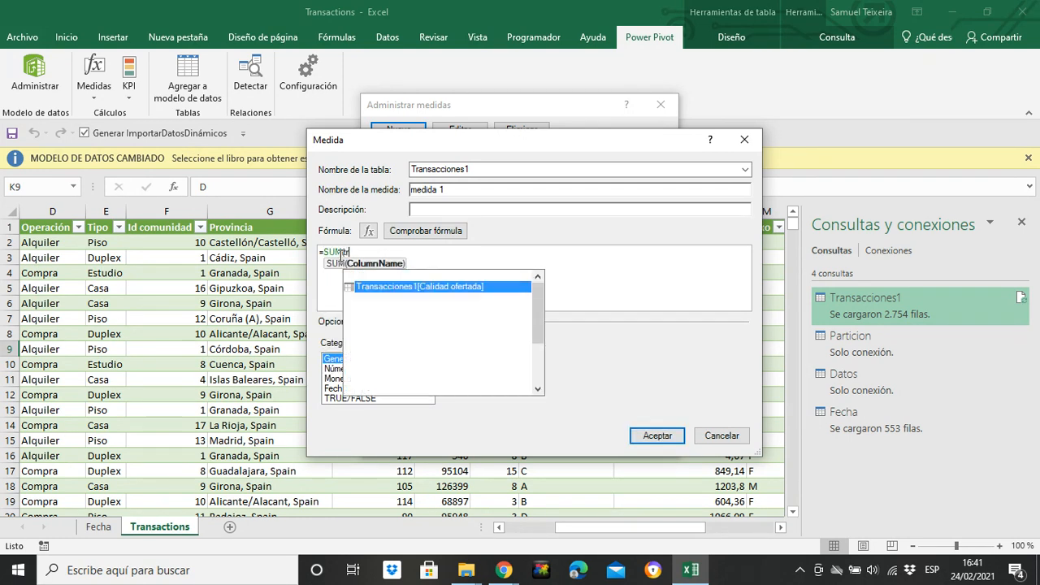
{"action": "key", "text": "Down"}
{"action": "key", "text": "Down"}
{"action": "key", "text": "Down"}
{"action": "key", "text": "Down"}
{"action": "key", "text": "Down"}
{"action": "key", "text": "Down"}
{"action": "key", "text": "Down"}
{"action": "key", "text": "Down"}
{"action": "key", "text": "Down"}
{"action": "key", "text": "Down"}
{"action": "key", "text": "Down"}
{"action": "key", "text": "Down"}
{"action": "key", "text": "Down"}
{"action": "key", "text": "Down"}
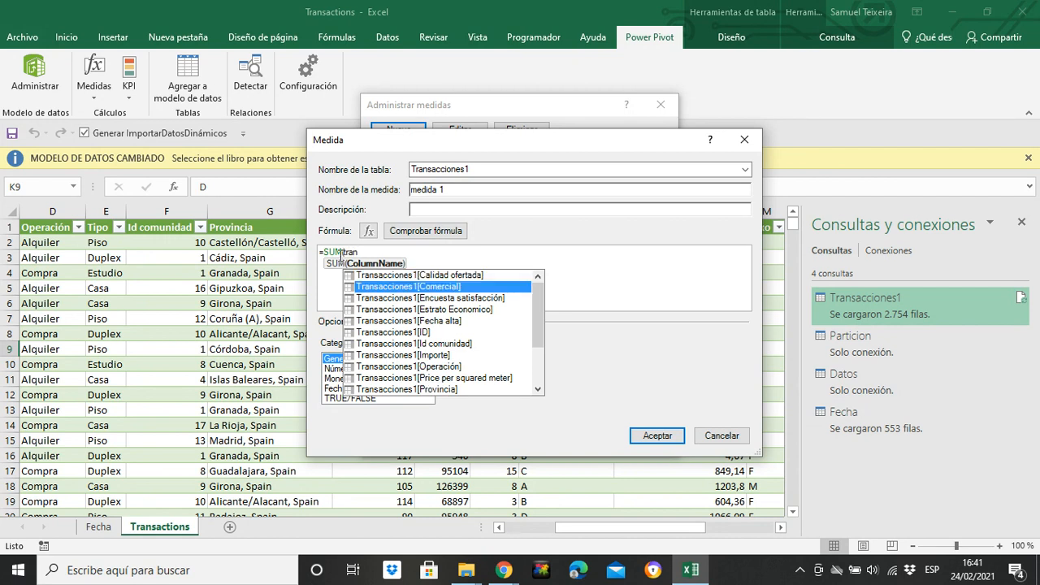
{"action": "key", "text": "Down"}
{"action": "key", "text": "Down"}
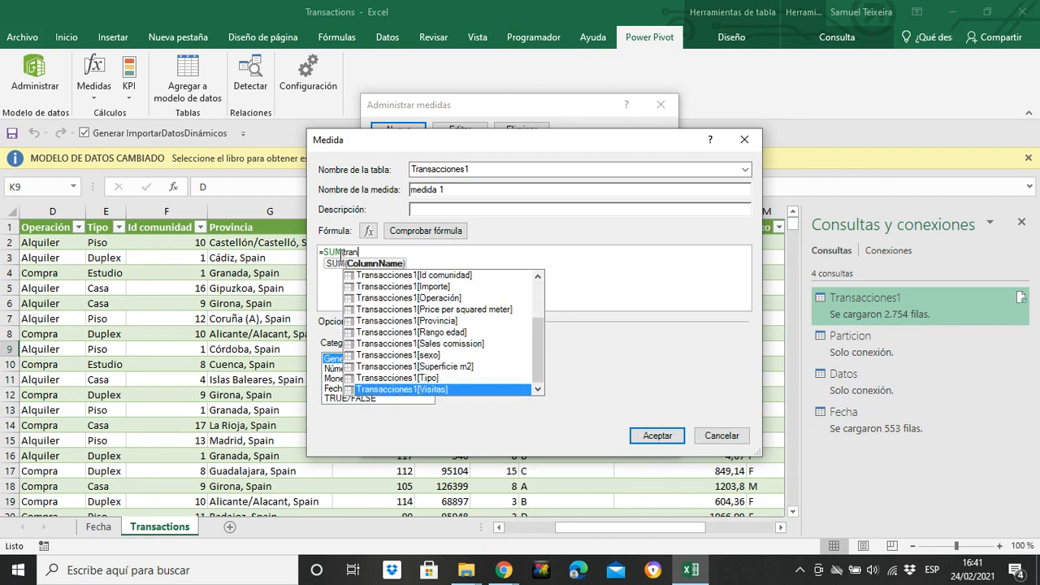
{"action": "key", "text": "Up"}
{"action": "key", "text": "Up"}
{"action": "key", "text": "Up"}
{"action": "key", "text": "Up"}
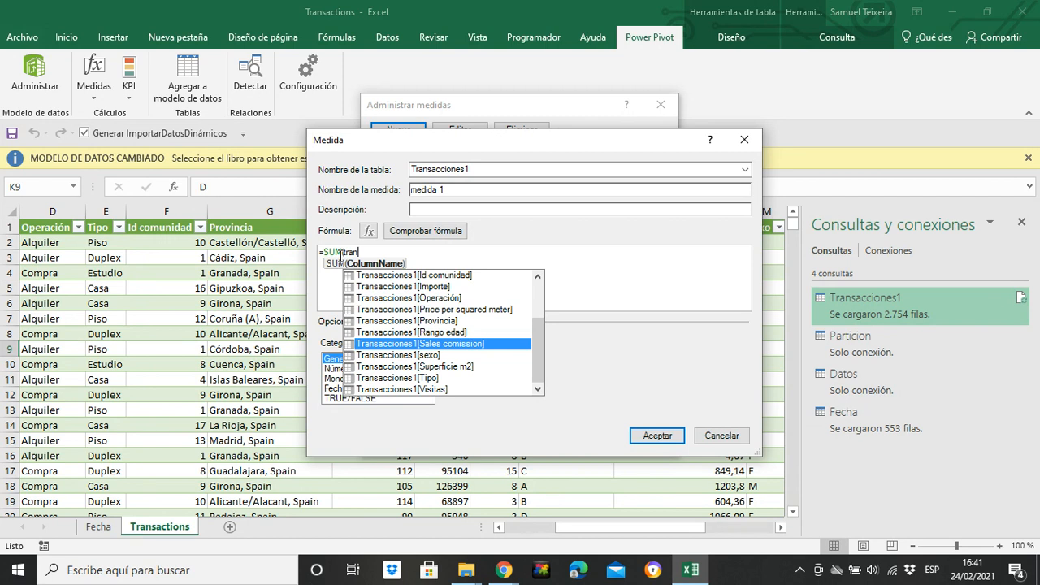
{"action": "key", "text": "Tab"}
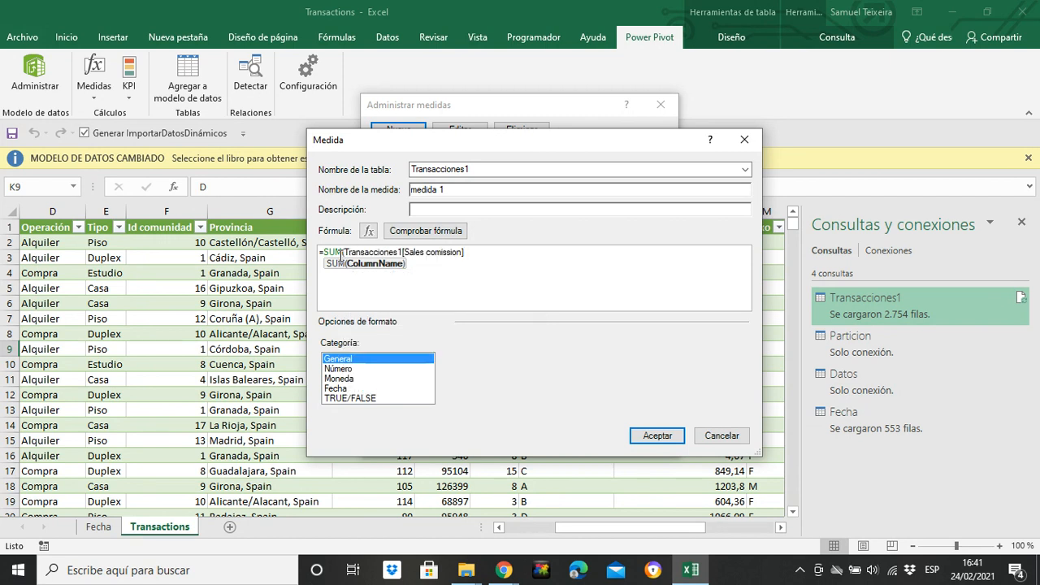
{"action": "type", "text": ")"}
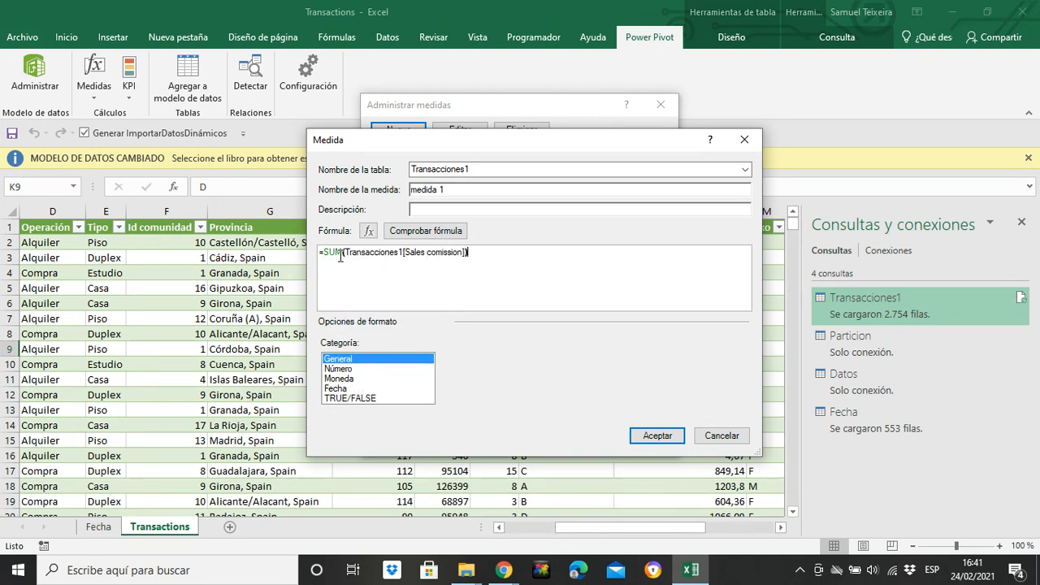
{"action": "left_click", "coordinate": [425, 230]}
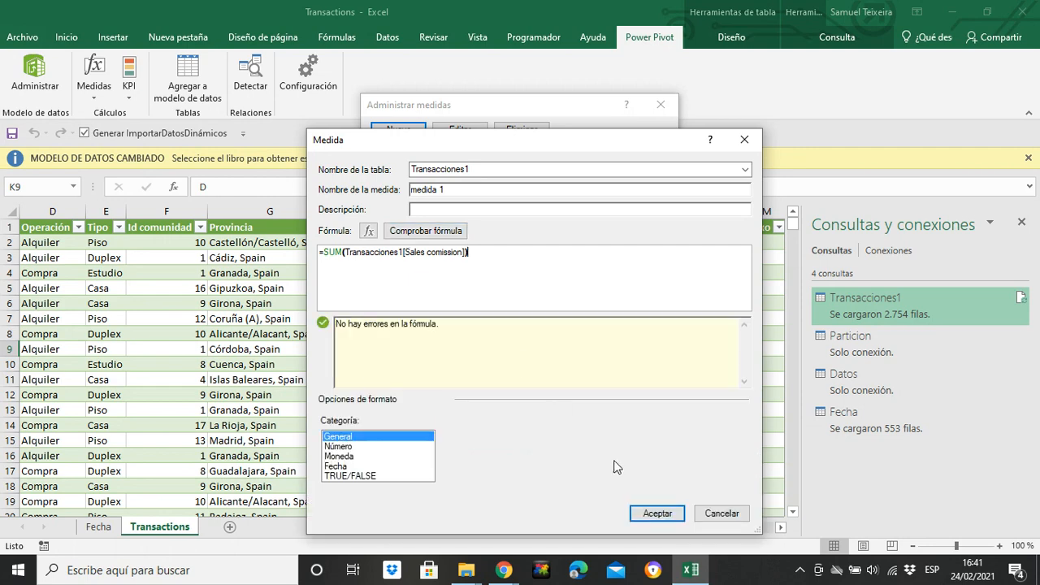
{"action": "left_click", "coordinate": [657, 512]}
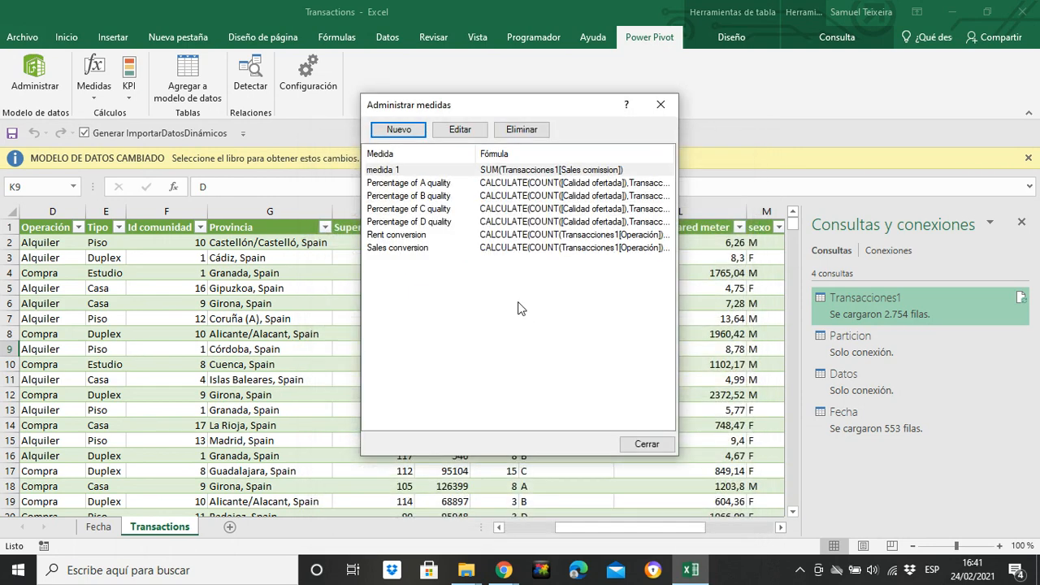
Step: Rename the new commission measure to "Sales Income" and save it
{"action": "left_click", "coordinate": [443, 169]}
{"action": "left_click", "coordinate": [450, 135]}
{"action": "left_click", "coordinate": [453, 173]}
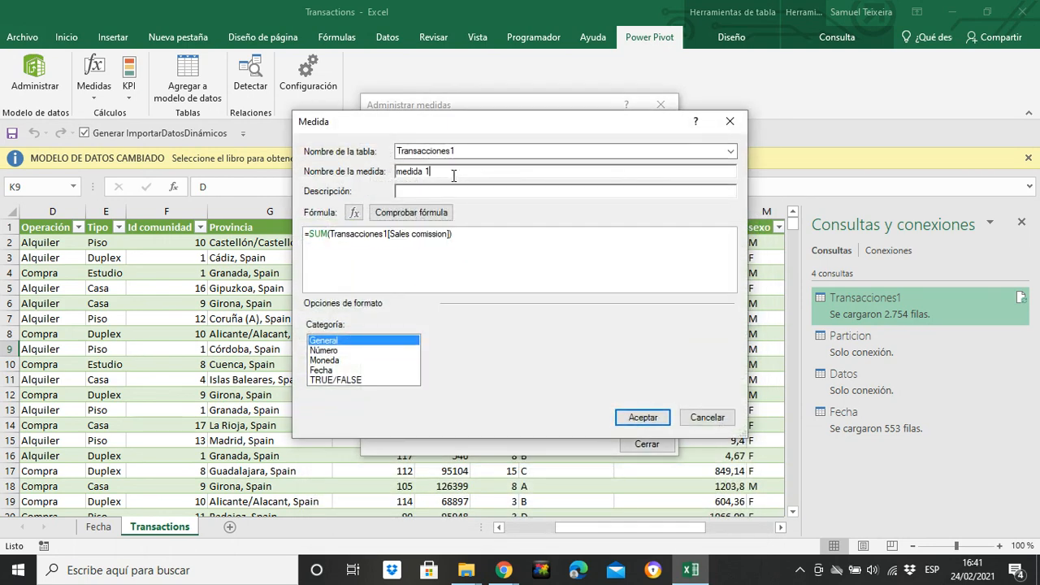
{"action": "key", "text": "BackSpace"}
{"action": "key", "text": "BackSpace"}
{"action": "key", "text": "BackSpace"}
{"action": "key", "text": "BackSpace"}
{"action": "key", "text": "BackSpace"}
{"action": "key", "text": "BackSpace"}
{"action": "key", "text": "BackSpace"}
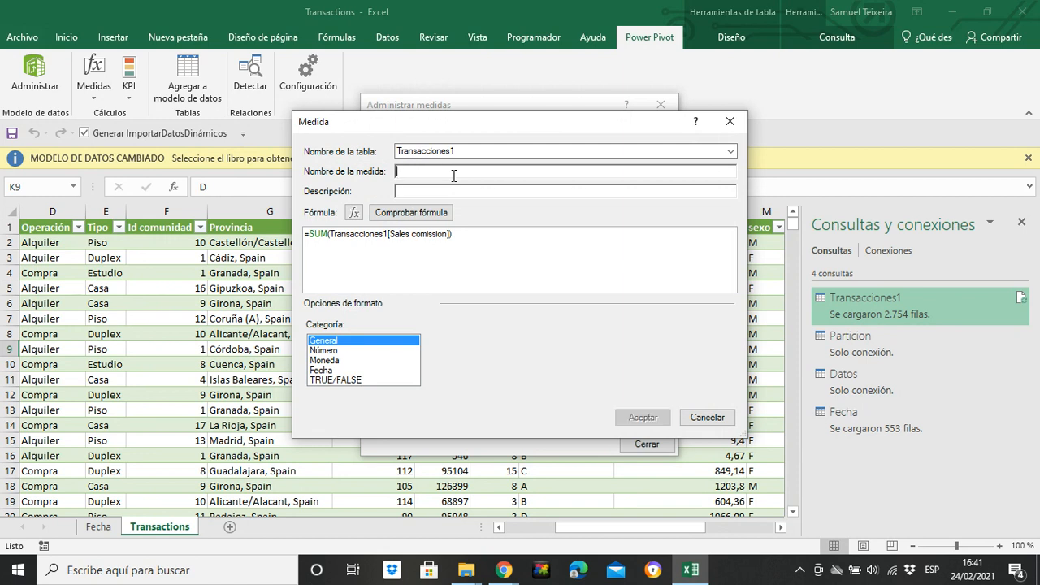
{"action": "type", "text": "Sale"}
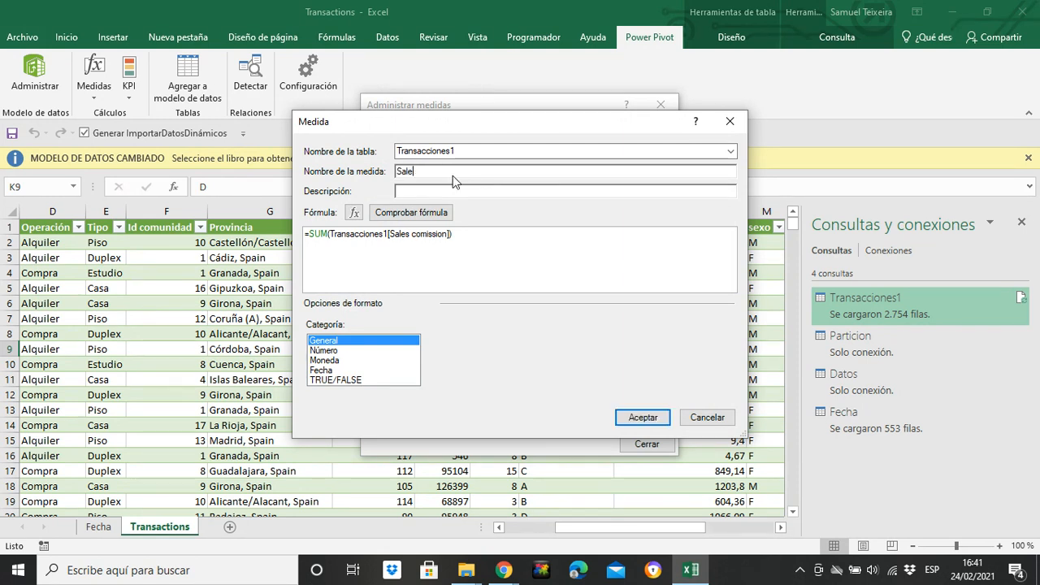
{"action": "type", "text": "s Income"}
{"action": "left_click", "coordinate": [655, 420]}
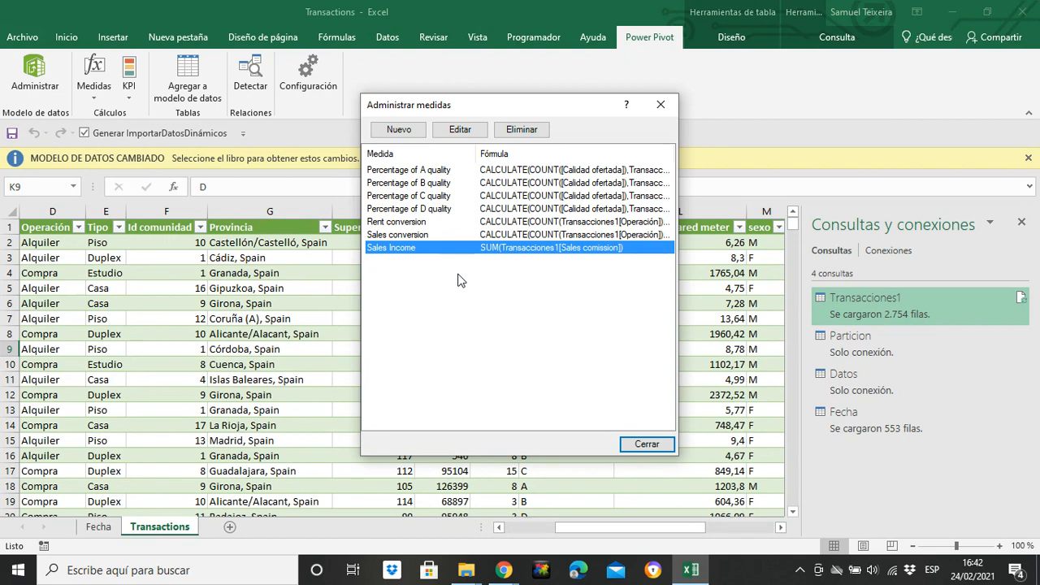
{"action": "left_click", "coordinate": [461, 132]}
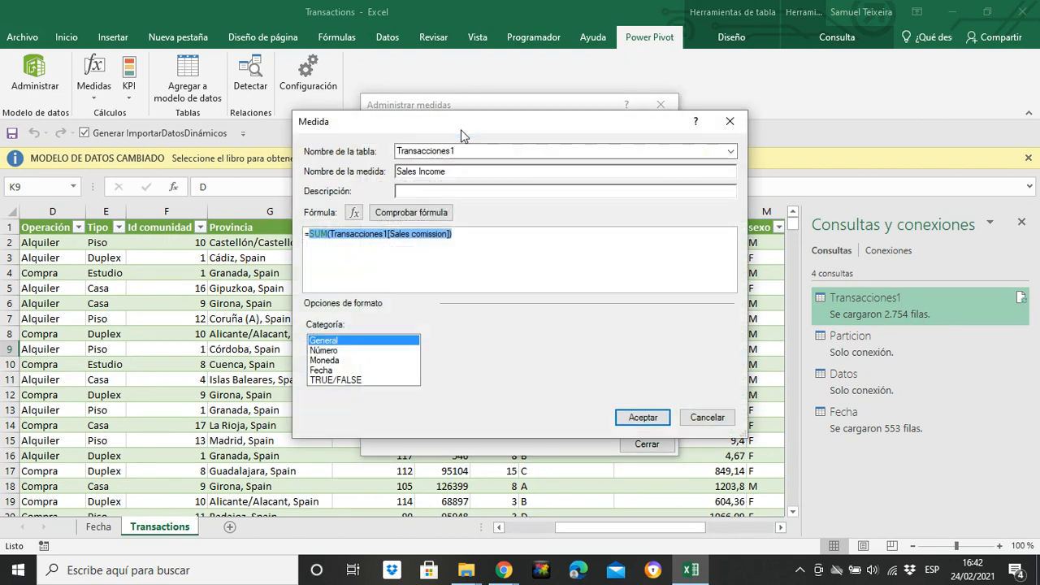
{"action": "left_click", "coordinate": [468, 237]}
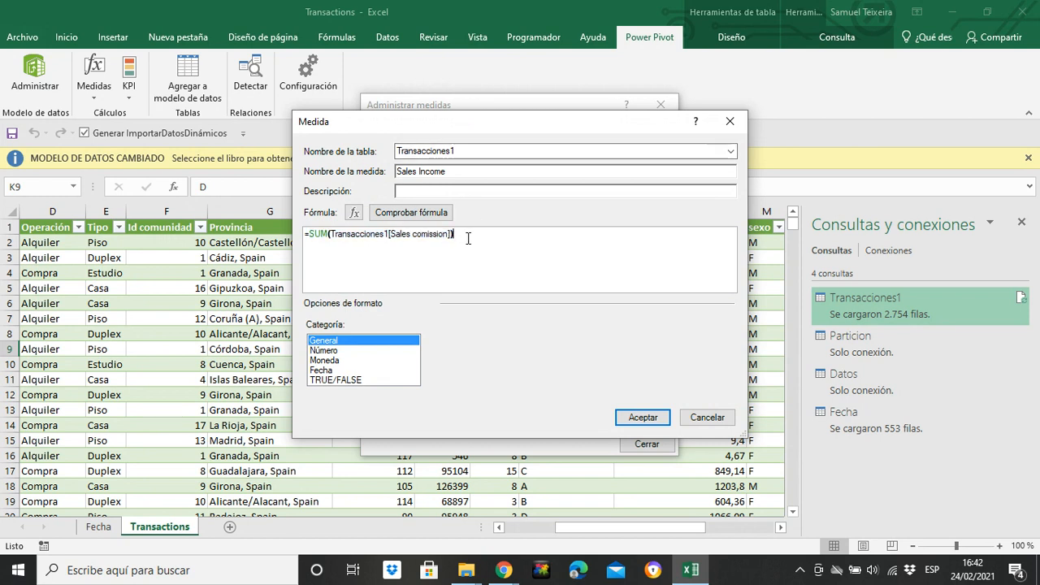
{"action": "key", "text": "BackSpace"}
{"action": "key", "text": "BackSpace"}
{"action": "key", "text": "BackSpace"}
{"action": "key", "text": "BackSpace"}
{"action": "key", "text": "BackSpace"}
{"action": "key", "text": "BackSpace"}
{"action": "key", "text": "BackSpace"}
{"action": "key", "text": "BackSpace"}
{"action": "key", "text": "BackSpace"}
{"action": "key", "text": "BackSpace"}
{"action": "key", "text": "BackSpace"}
{"action": "key", "text": "BackSpace"}
{"action": "key", "text": "BackSpace"}
{"action": "key", "text": "BackSpace"}
{"action": "key", "text": "BackSpace"}
{"action": "key", "text": "BackSpace"}
{"action": "key", "text": "BackSpace"}
{"action": "key", "text": "BackSpace"}
{"action": "key", "text": "BackSpace"}
{"action": "key", "text": "BackSpace"}
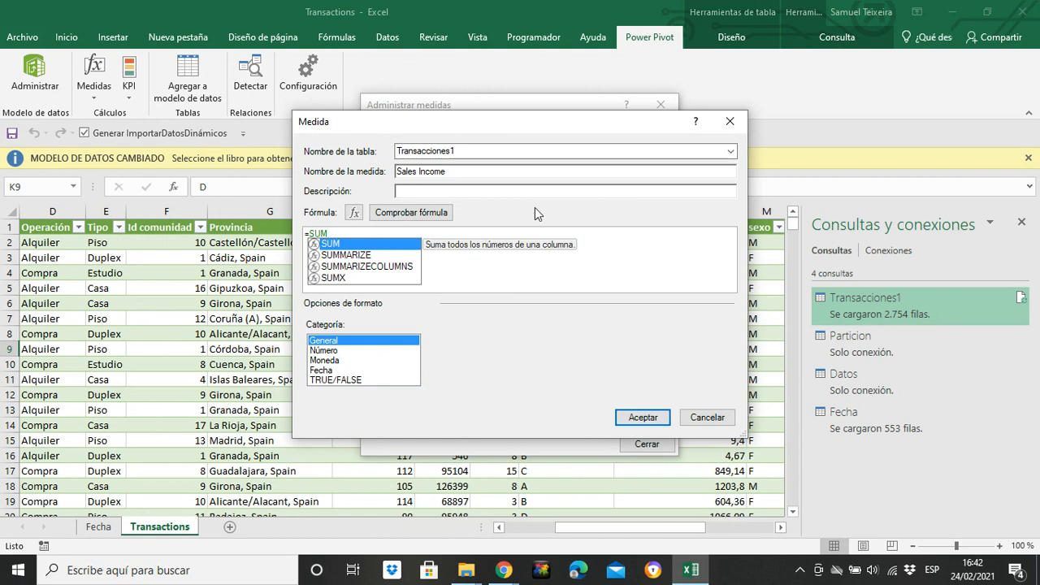
{"action": "left_click", "coordinate": [730, 122]}
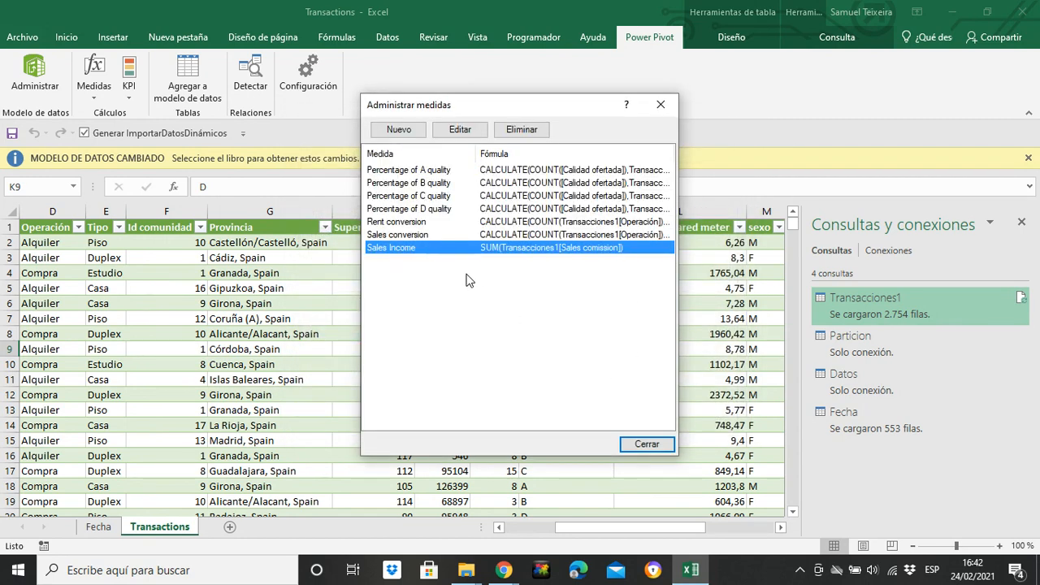
{"action": "left_click", "coordinate": [398, 130]}
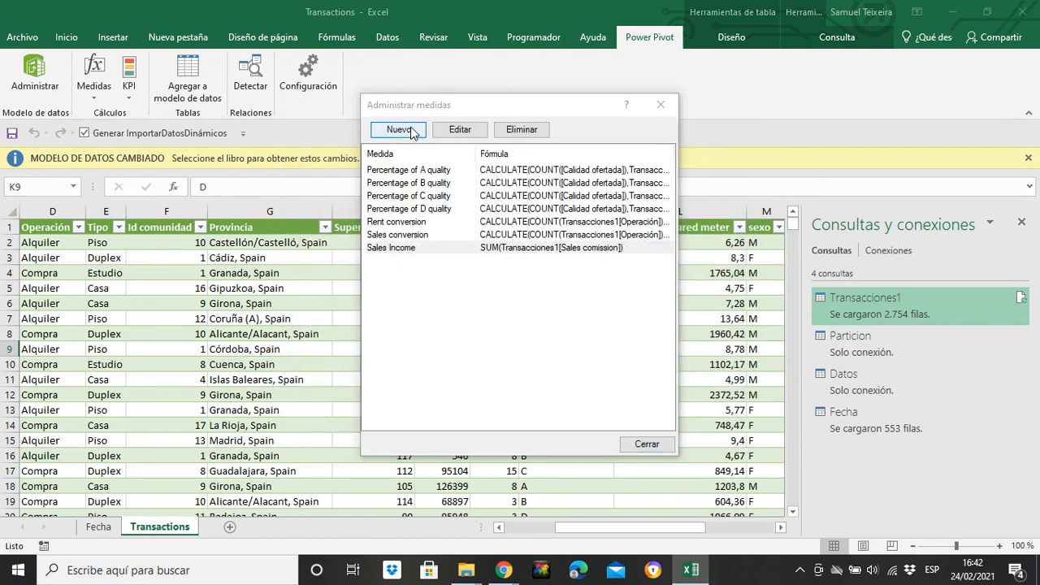
{"action": "left_click", "coordinate": [733, 121]}
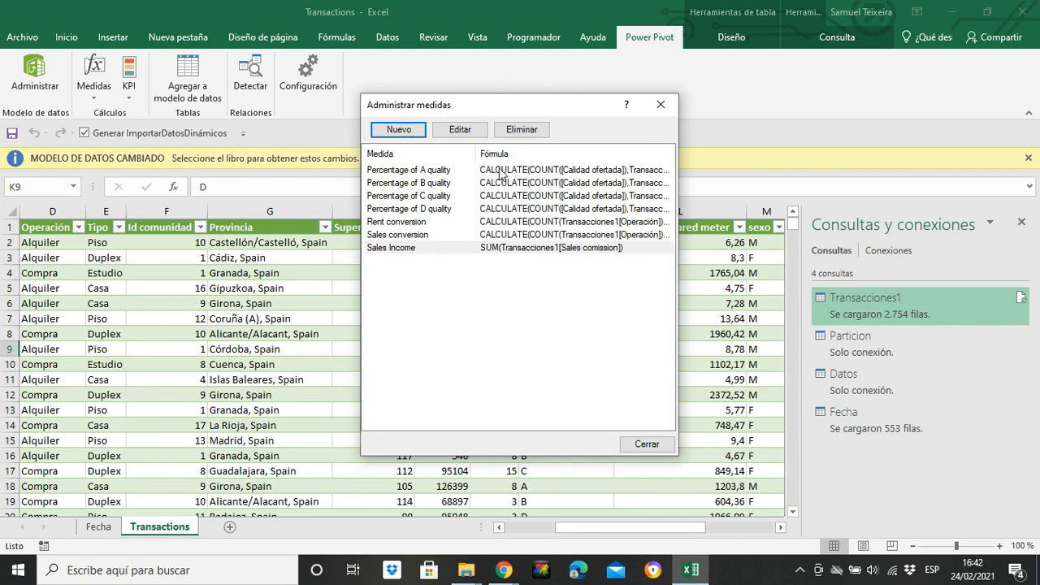
Step: Start a new measure with the formula =CALCULATE(SUM(Transacciones1[Importe]);Transacciones1[Operación]="Alquiler") and check it
{"action": "left_click", "coordinate": [421, 131]}
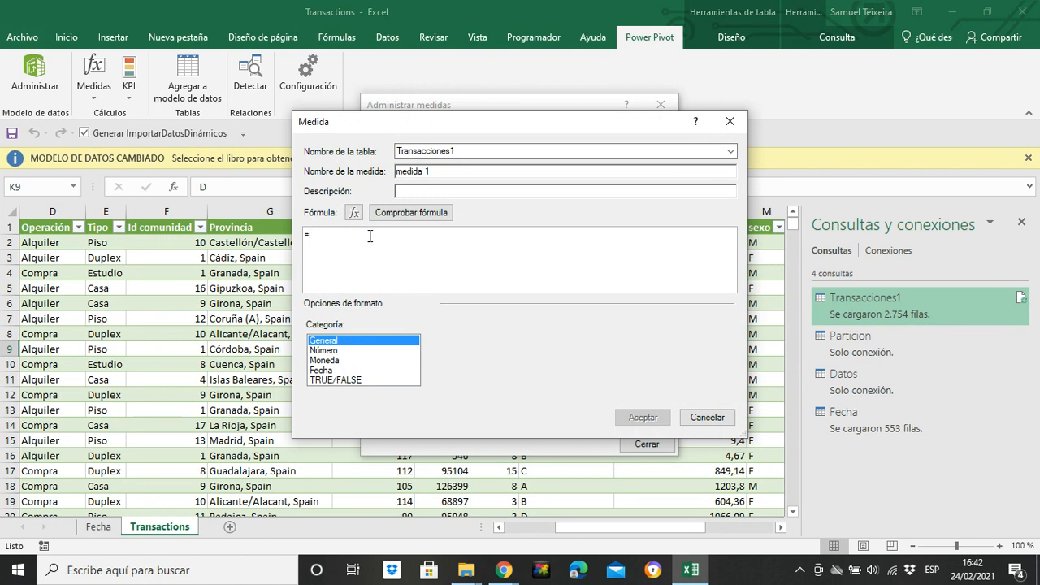
{"action": "type", "text": "CALCULATE(sum"}
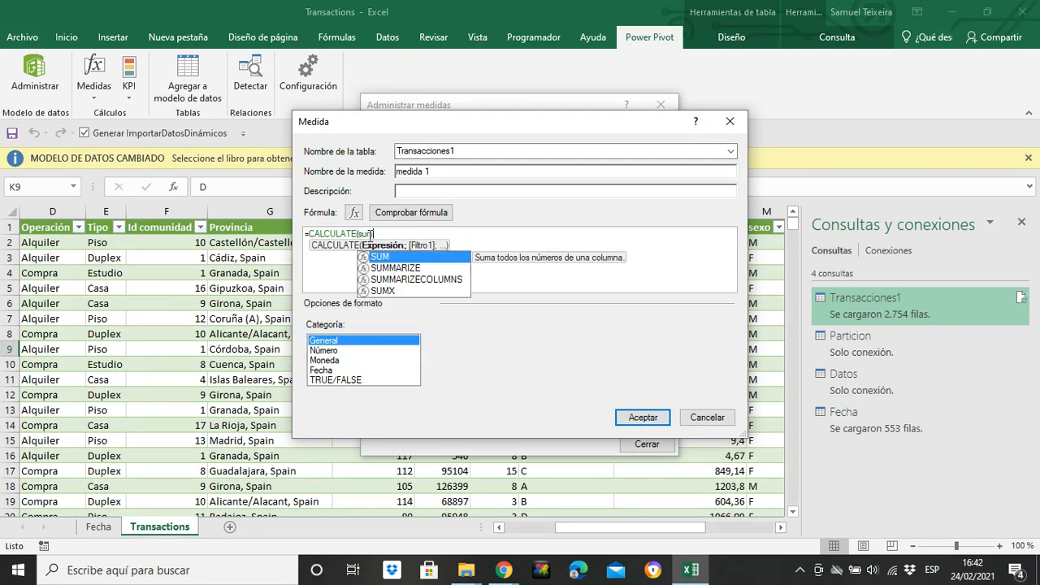
{"action": "type", "text": "("}
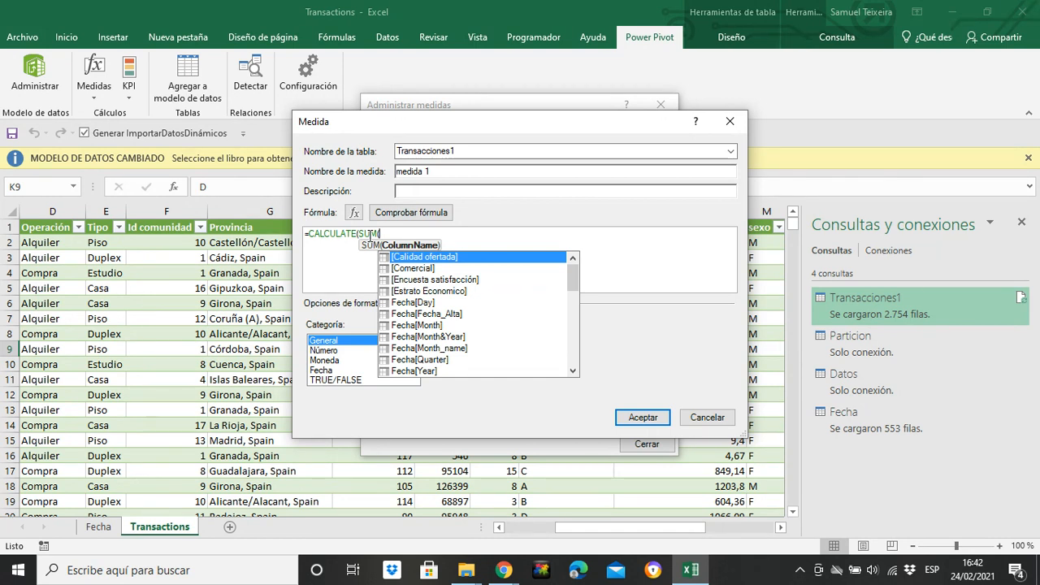
{"action": "type", "text": "impo"}
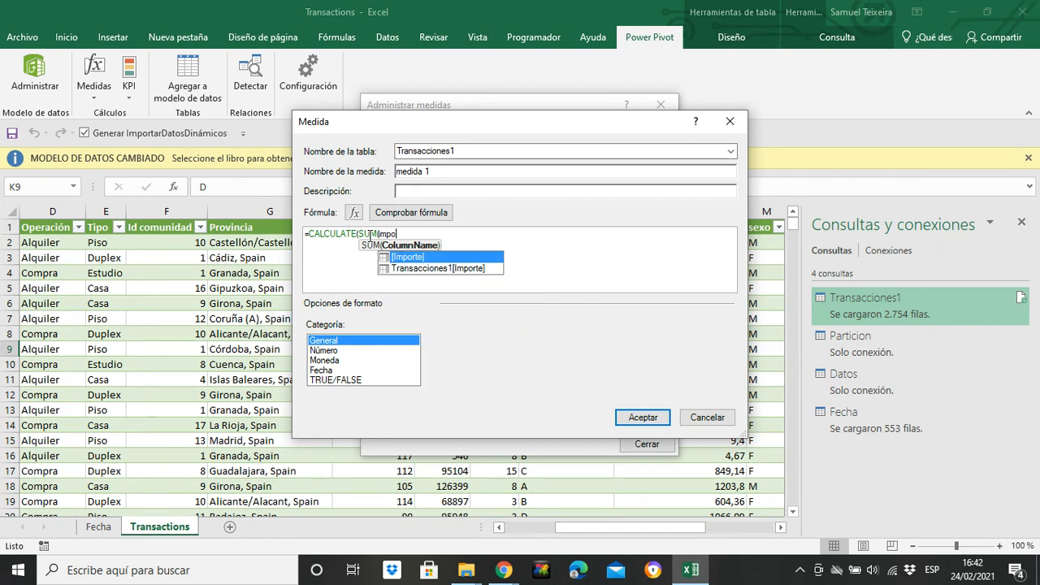
{"action": "key", "text": "Down"}
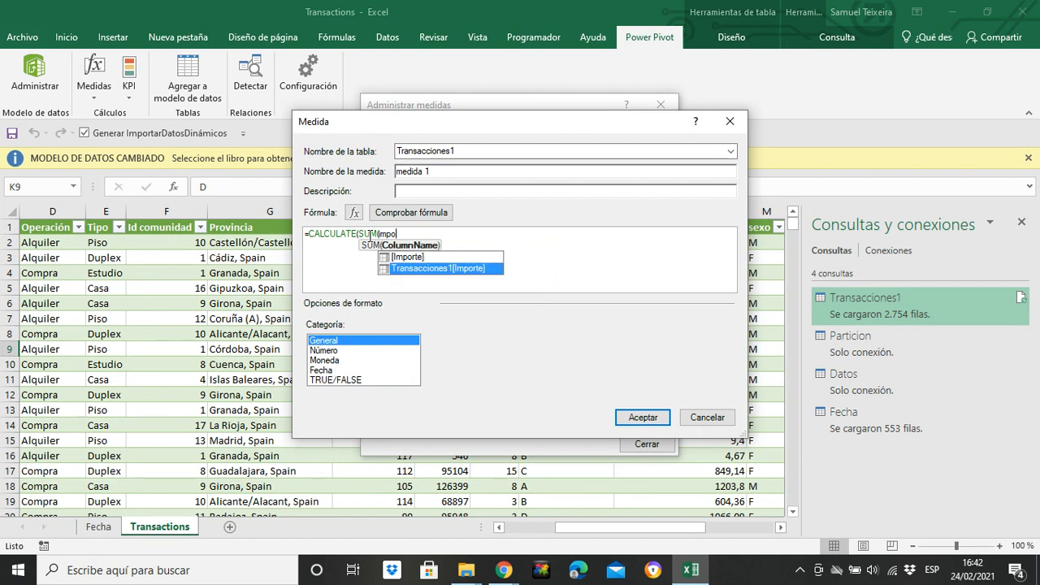
{"action": "key", "text": "Tab"}
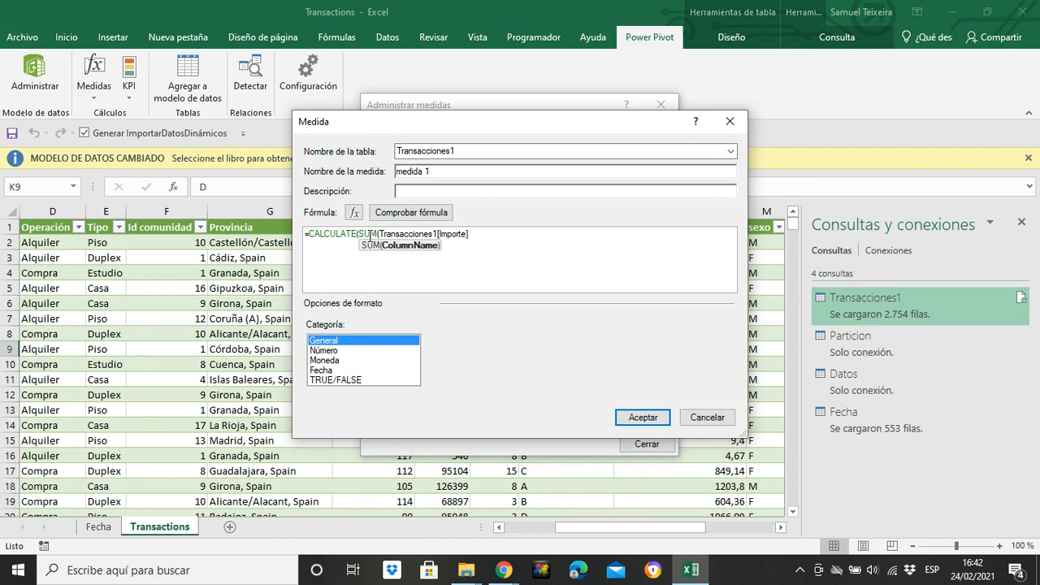
{"action": "type", "text": ");"}
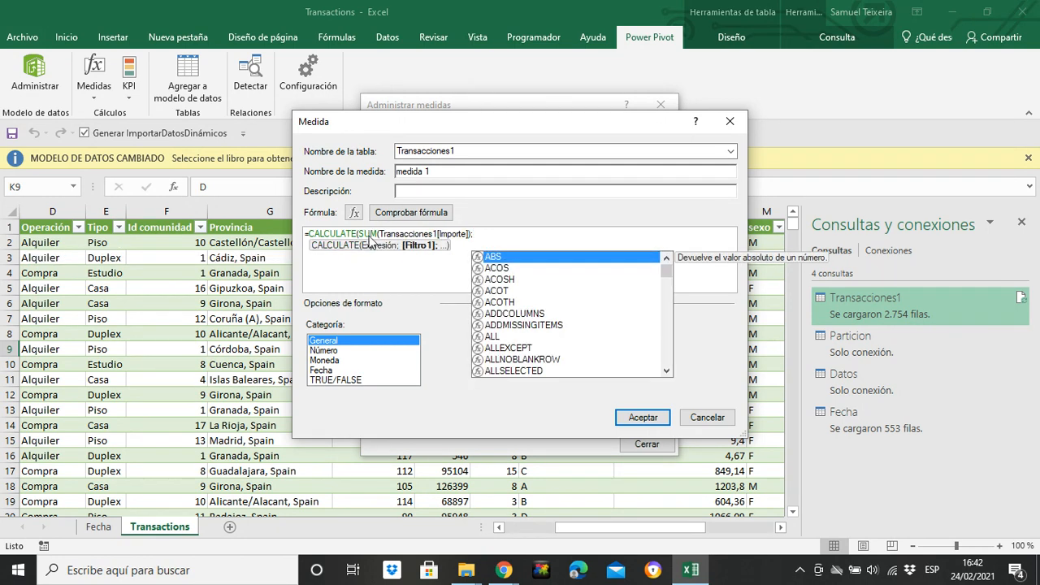
{"action": "type", "text": "ope"}
{"action": "key", "text": "Down"}
{"action": "key", "text": "Down"}
{"action": "key", "text": "Down"}
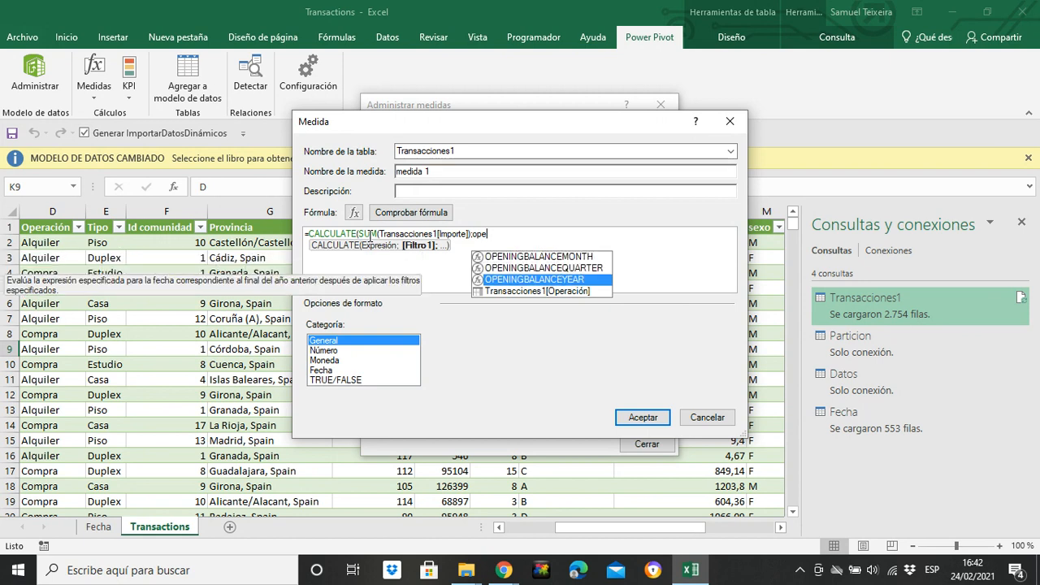
{"action": "key", "text": "Tab"}
{"action": "type", "text": "="}
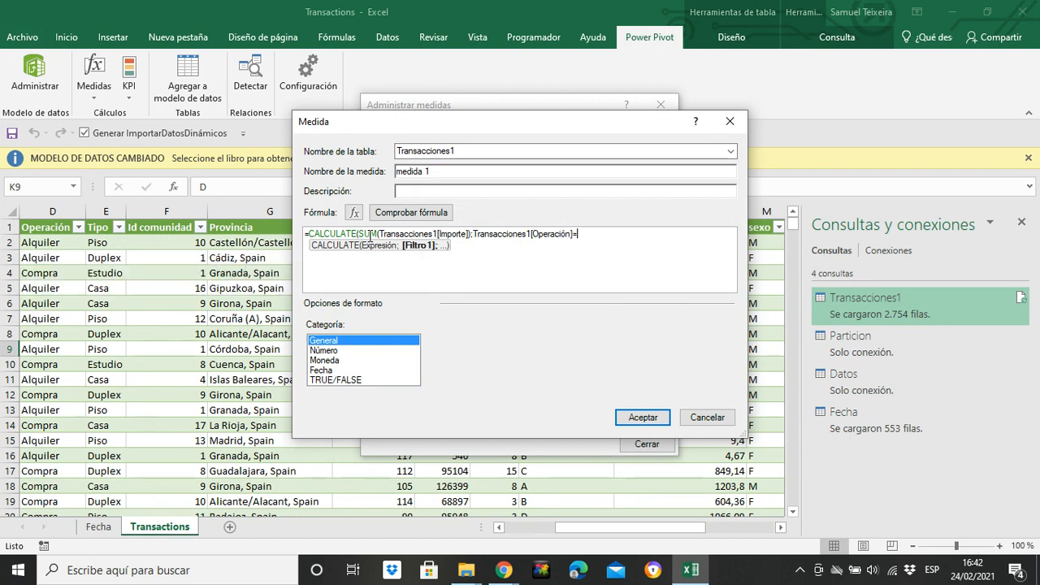
{"action": "type", "text": "\"Al"}
{"action": "type", "text": ")"}
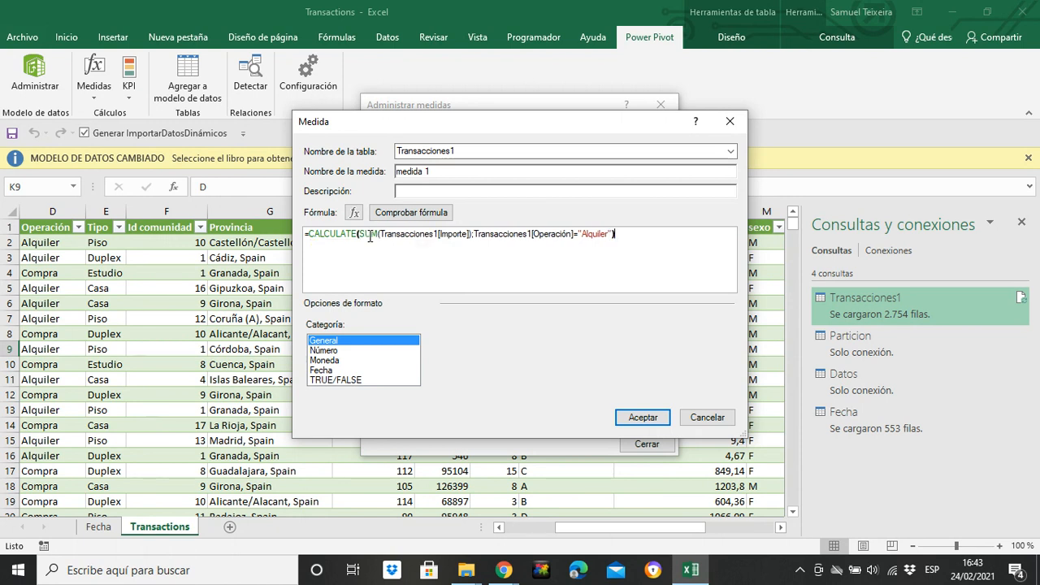
{"action": "left_click", "coordinate": [430, 213]}
Step: Name the measure "Rent income" and save it
{"action": "left_click", "coordinate": [451, 175]}
{"action": "key", "text": "BackSpace"}
{"action": "key", "text": "BackSpace"}
{"action": "key", "text": "BackSpace"}
{"action": "key", "text": "BackSpace"}
{"action": "key", "text": "BackSpace"}
{"action": "key", "text": "BackSpace"}
{"action": "key", "text": "BackSpace"}
{"action": "key", "text": "BackSpace"}
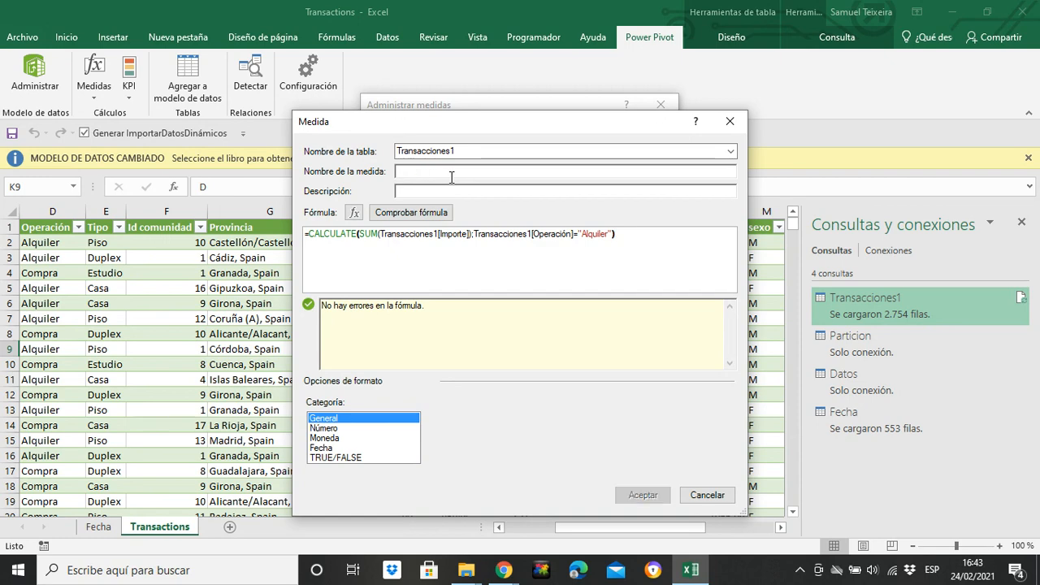
{"action": "left_click_drag", "start_coordinate": [464, 118], "coordinate": [475, 139]}
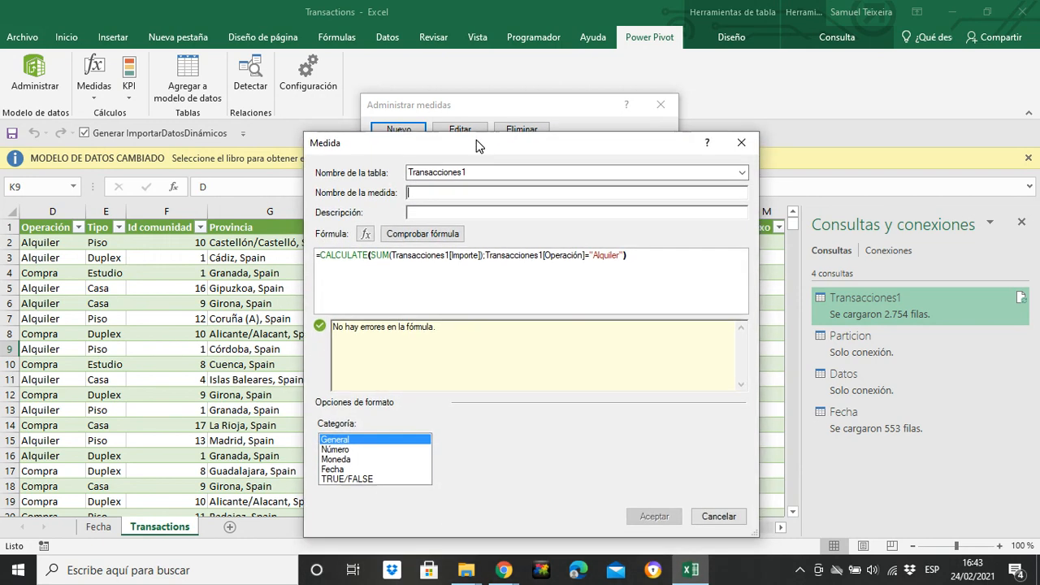
{"action": "type", "text": "Ren"}
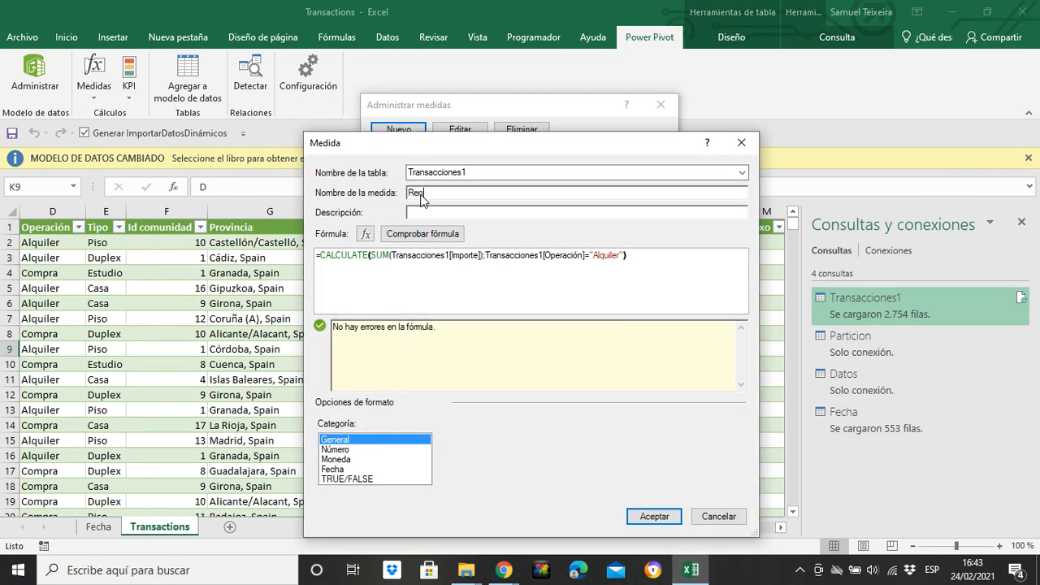
{"action": "type", "text": "t income"}
{"action": "left_click", "coordinate": [653, 516]}
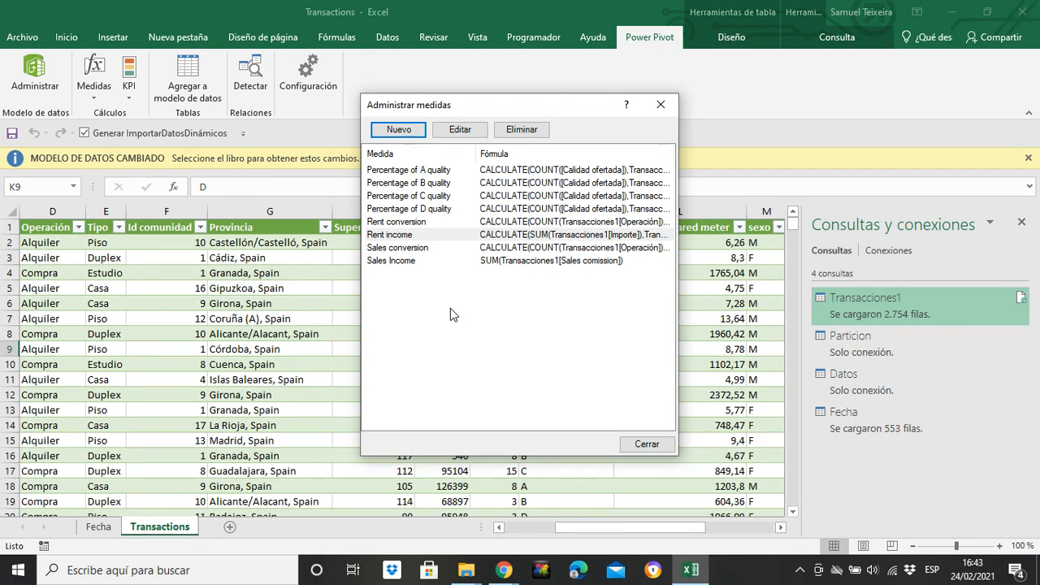
Step: Start a new measure and name it "Total Income"
{"action": "left_click", "coordinate": [413, 130]}
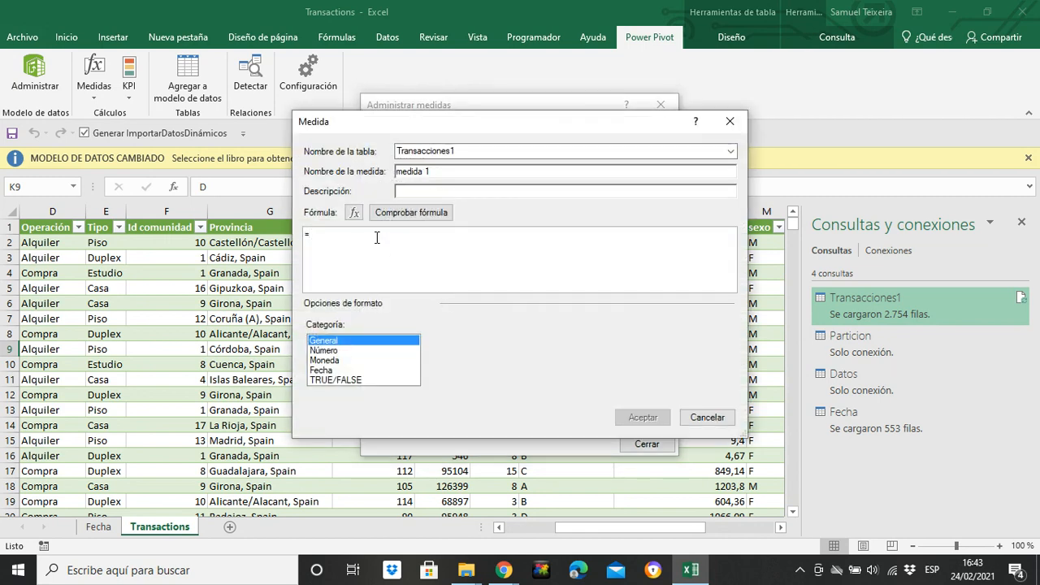
{"action": "left_click", "coordinate": [488, 172]}
{"action": "key", "text": "BackSpace"}
{"action": "key", "text": "BackSpace"}
{"action": "key", "text": "BackSpace"}
{"action": "key", "text": "BackSpace"}
{"action": "key", "text": "BackSpace"}
{"action": "key", "text": "BackSpace"}
{"action": "key", "text": "BackSpace"}
{"action": "key", "text": "BackSpace"}
{"action": "type", "text": "Total sales"}
{"action": "left_click", "coordinate": [340, 233]}
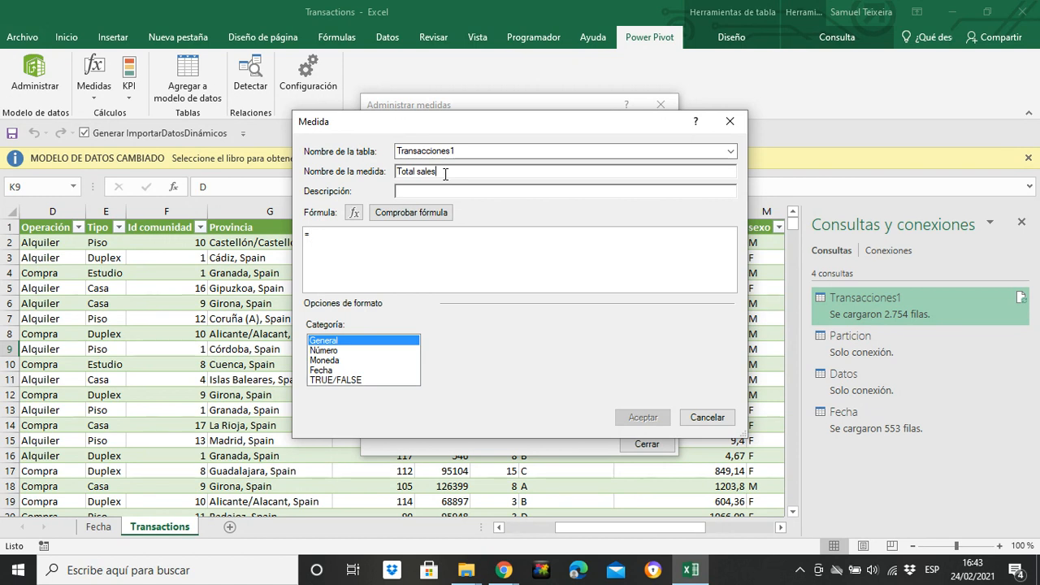
{"action": "key", "text": "BackSpace"}
{"action": "key", "text": "BackSpace"}
{"action": "key", "text": "BackSpace"}
{"action": "key", "text": "BackSpace"}
{"action": "key", "text": "BackSpace"}
{"action": "type", "text": "Income"}
Step: Enter the formula =CALCULATE([Rent income] + [Sales Income]) for the measure
{"action": "left_click", "coordinate": [331, 235]}
{"action": "type", "text": "calu"}
{"action": "key", "text": "BackSpace"}
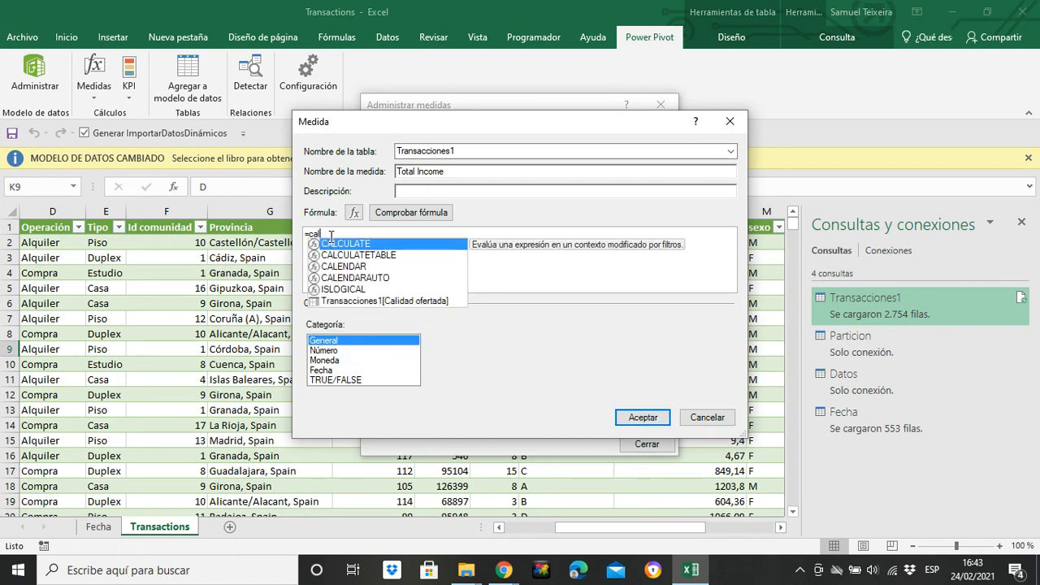
{"action": "key", "text": "Tab"}
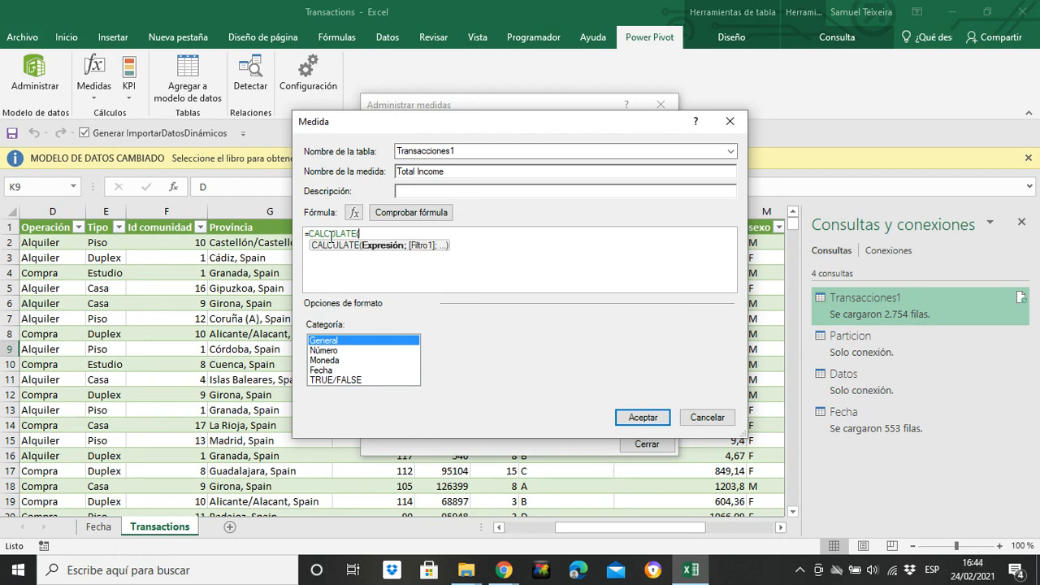
{"action": "left_click_drag", "start_coordinate": [446, 130], "coordinate": [463, 216]}
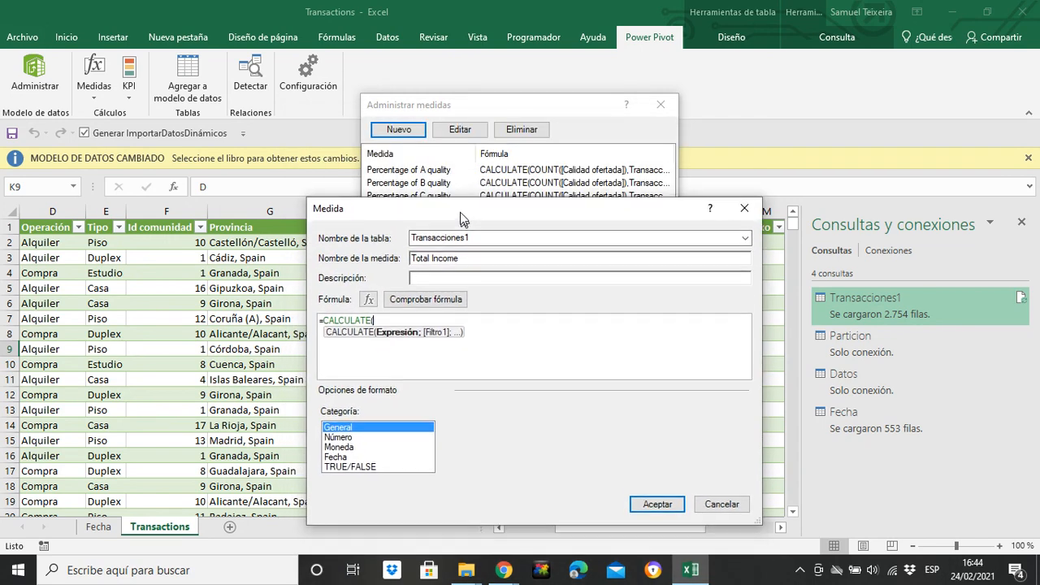
{"action": "type", "text": "ren"}
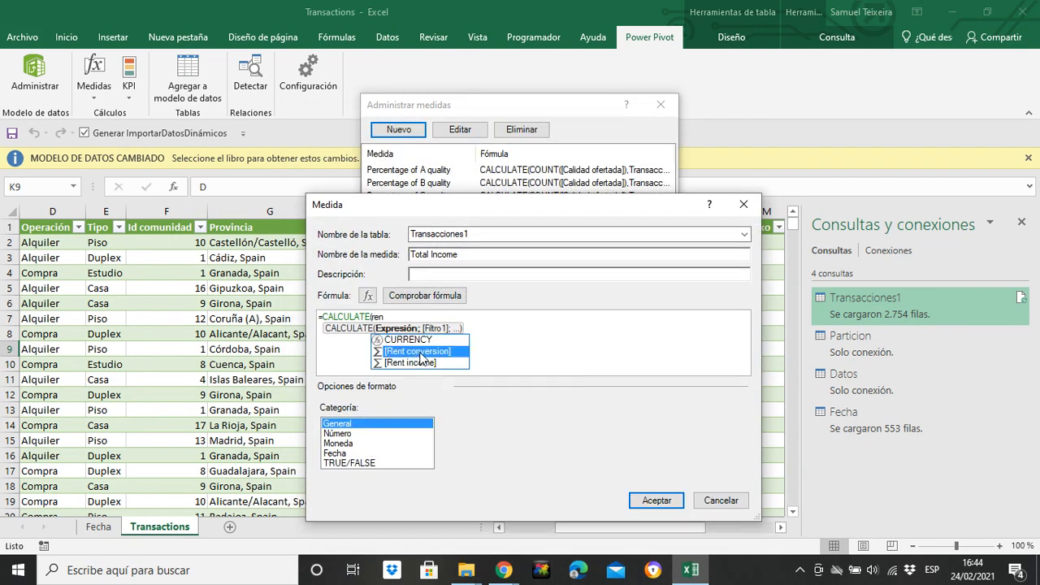
{"action": "double_click", "coordinate": [423, 362]}
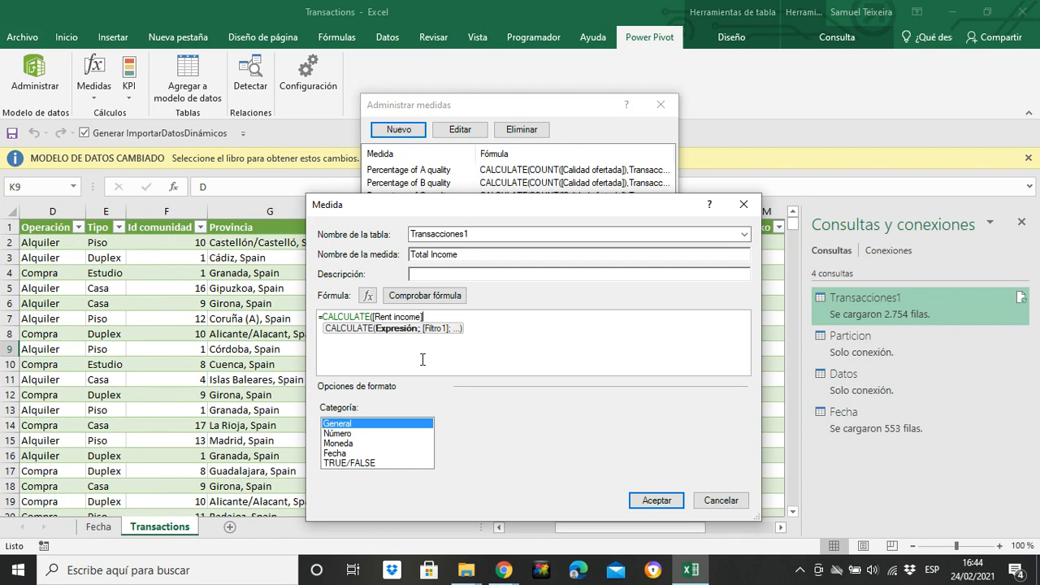
{"action": "type", "text": "+"}
{"action": "mouse_move", "coordinate": [482, 216]}
{"action": "left_mouse_down"}
{"action": "mouse_move", "coordinate": [493, 454]}
{"action": "mouse_move", "coordinate": [483, 487]}
{"action": "mouse_move", "coordinate": [476, 273]}
{"action": "mouse_move", "coordinate": [463, 352]}
{"action": "mouse_move", "coordinate": [470, 208]}
{"action": "left_mouse_up"}
{"action": "type", "text": "sale"}
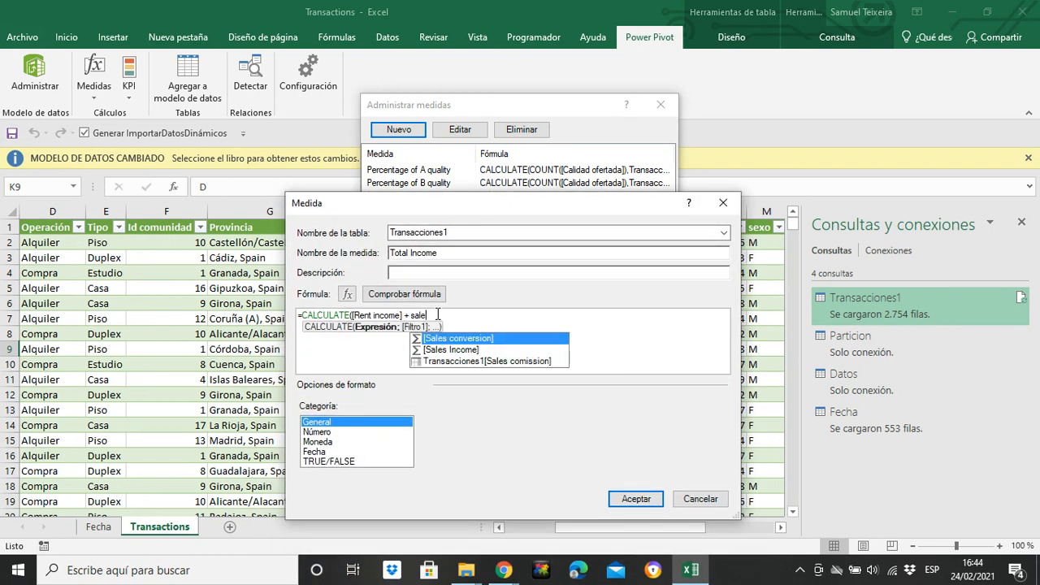
{"action": "key", "text": "Down"}
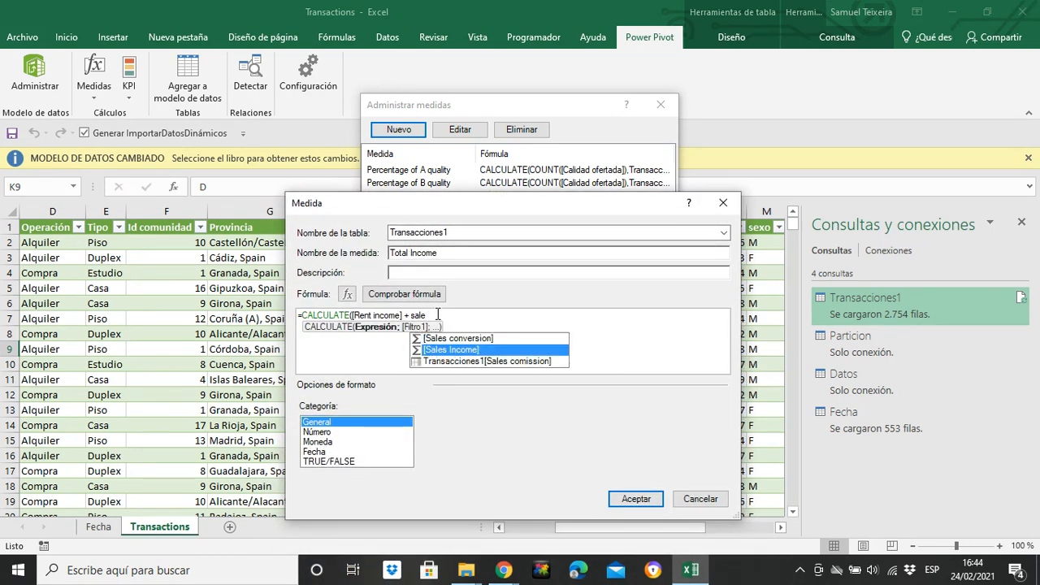
{"action": "key", "text": "Tab"}
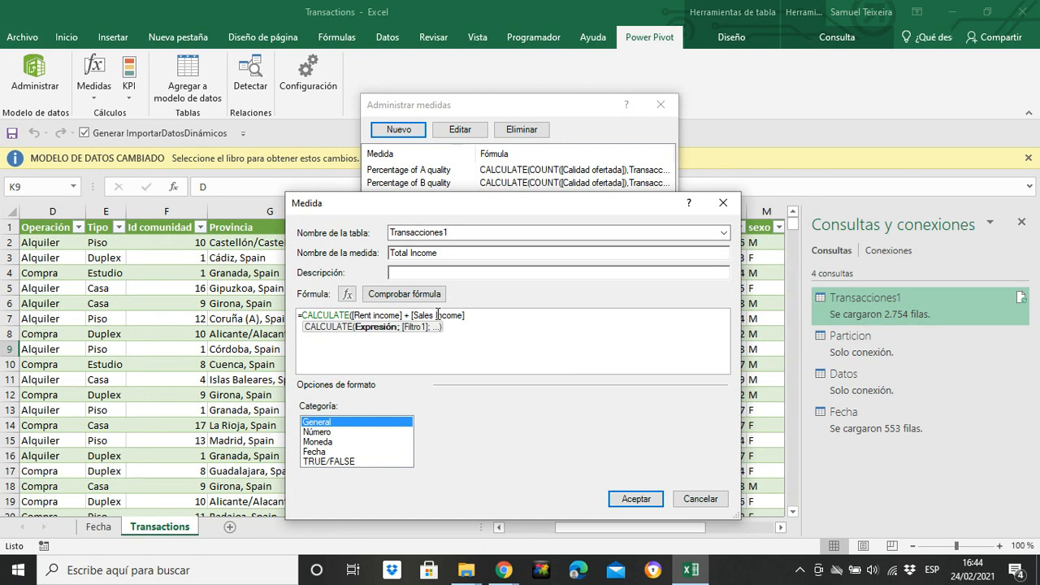
{"action": "type", "text": ")"}
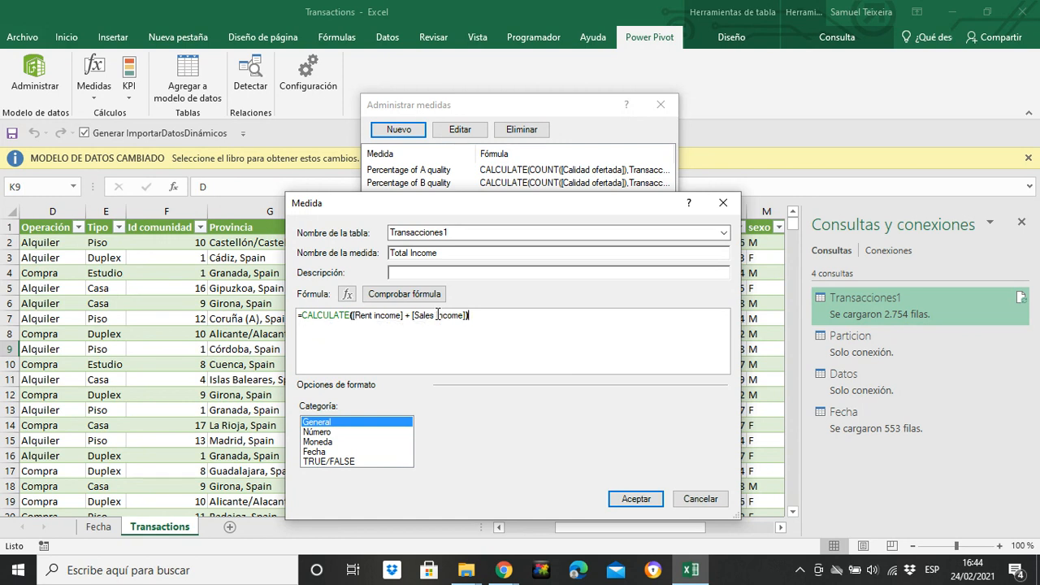
Step: Check the Total Income formula and save the measure
{"action": "left_click", "coordinate": [404, 293]}
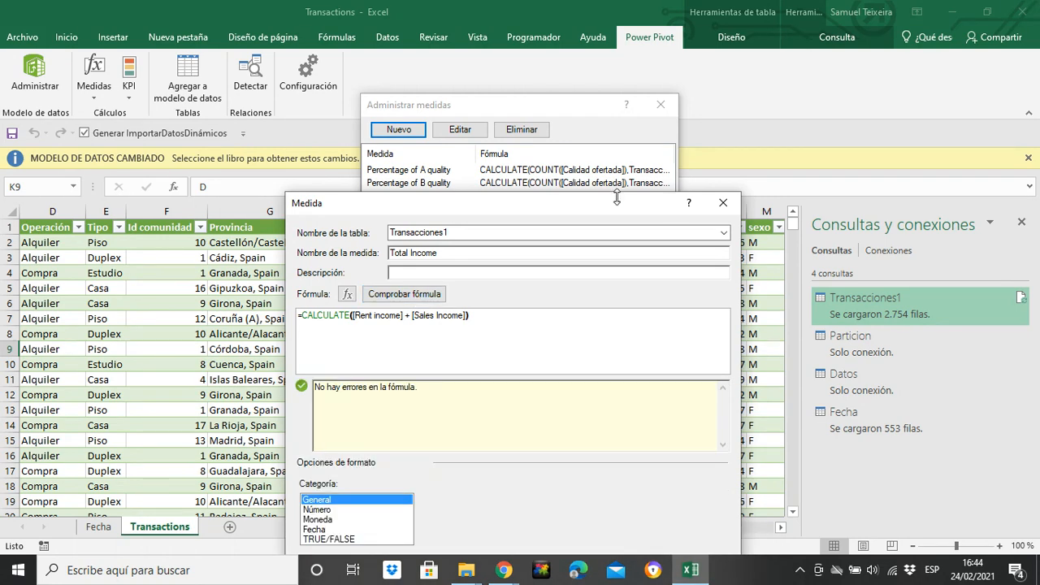
{"action": "left_click_drag", "start_coordinate": [556, 204], "coordinate": [552, 141]}
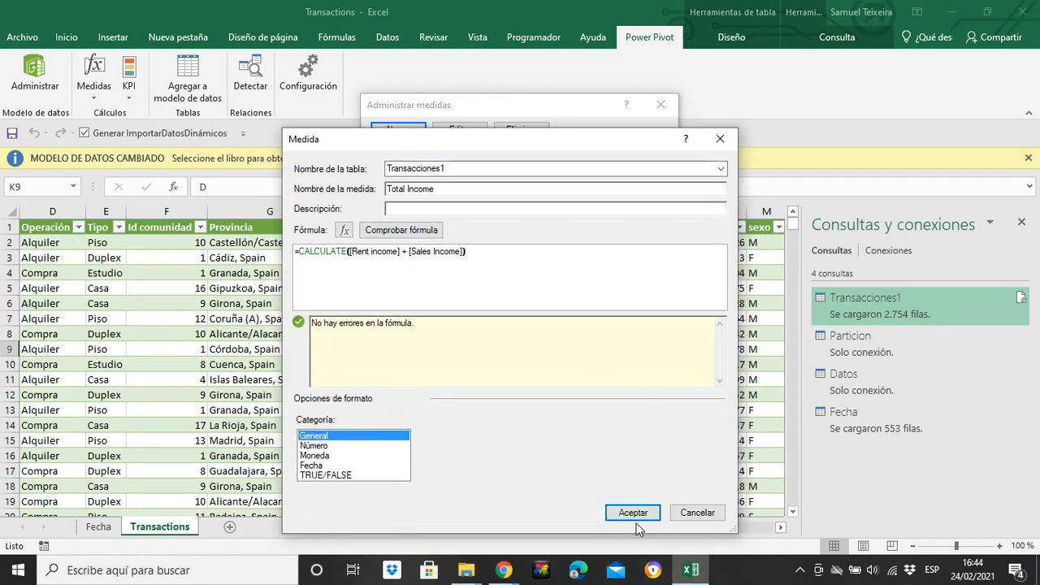
{"action": "left_click", "coordinate": [634, 514]}
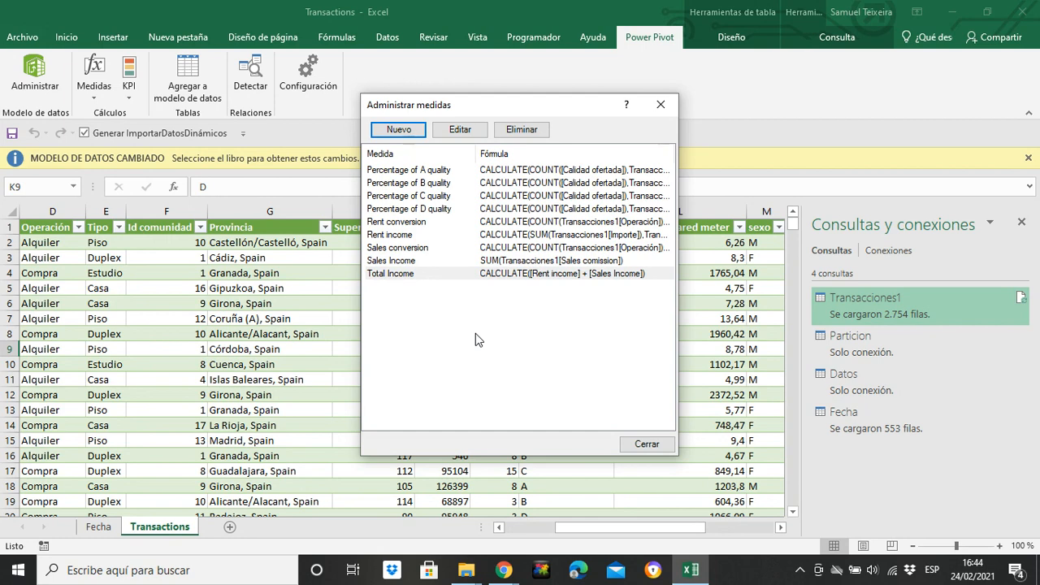
Step: Switch to the Chrome browser window
{"action": "left_click", "coordinate": [503, 570]}
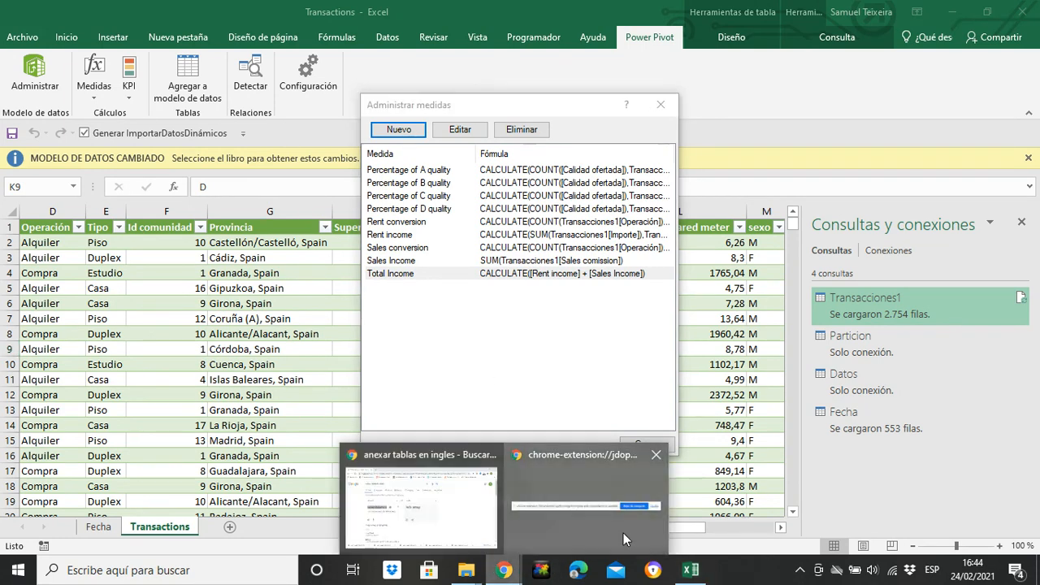